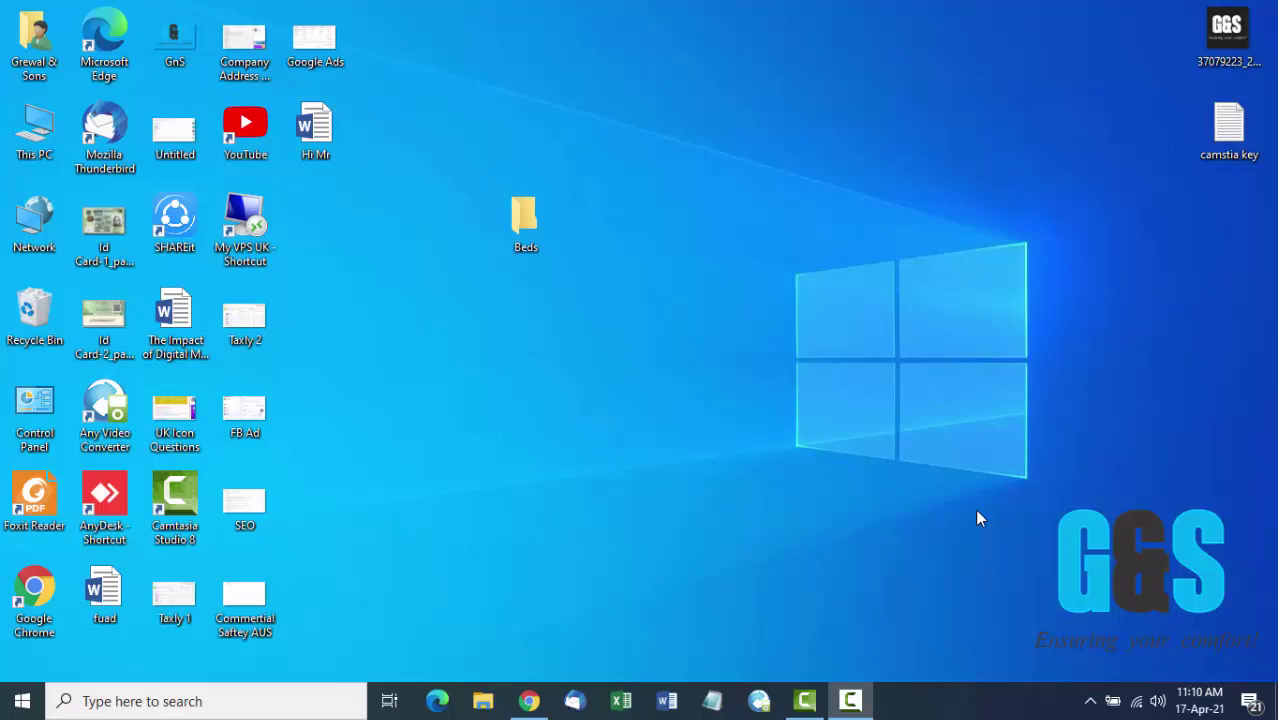
# - Switch to Chrome and open the WordPress admin dashboard of the furniture site
pyautogui.click(529, 701)
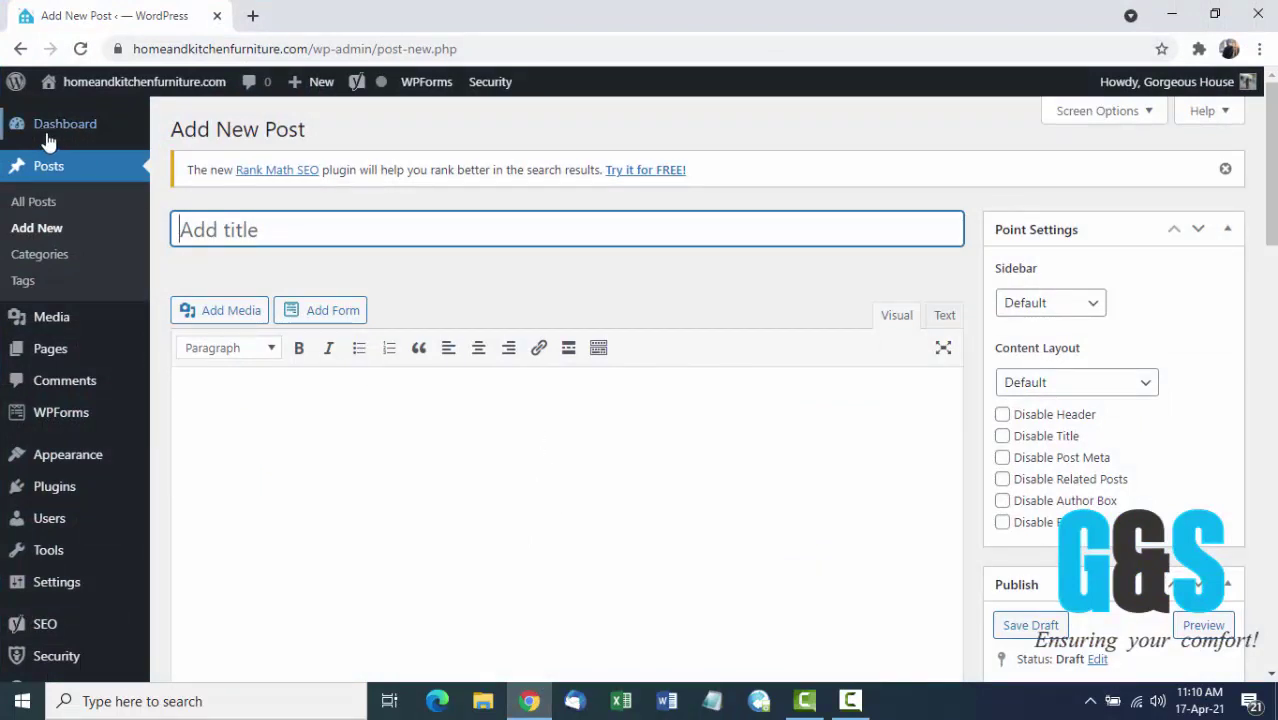
pyautogui.click(42, 172)
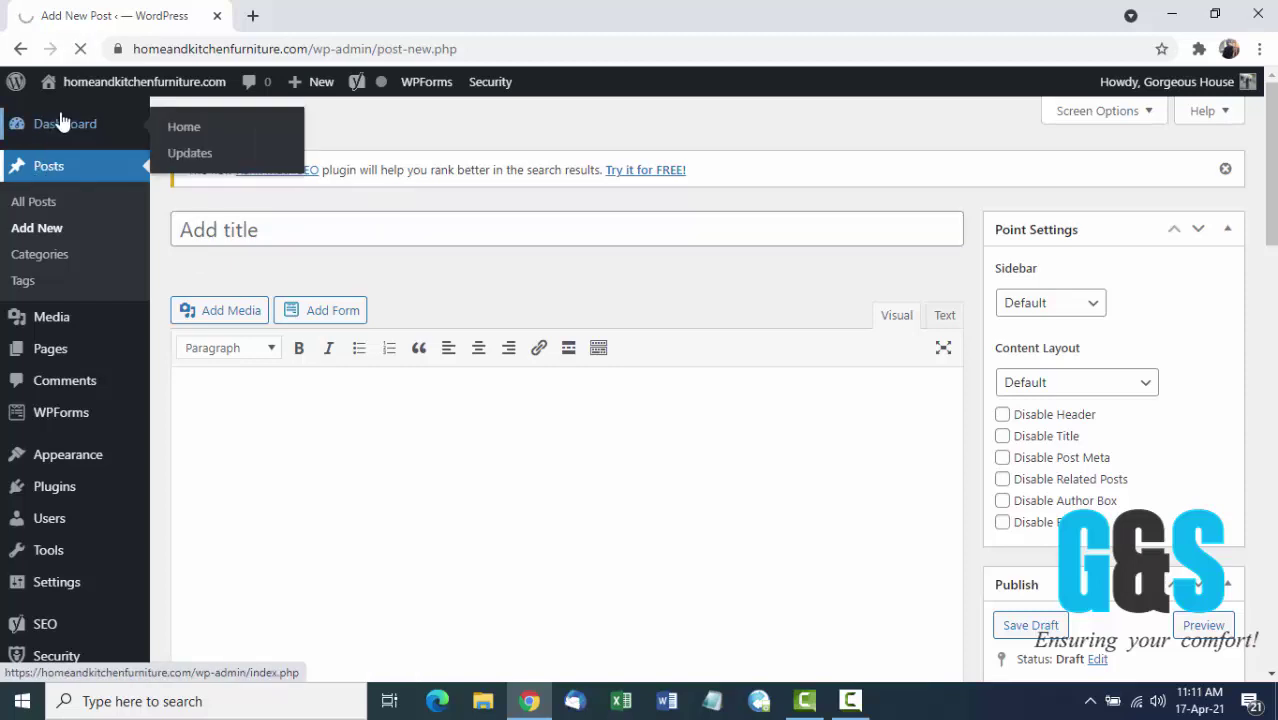
pyautogui.click(58, 126)
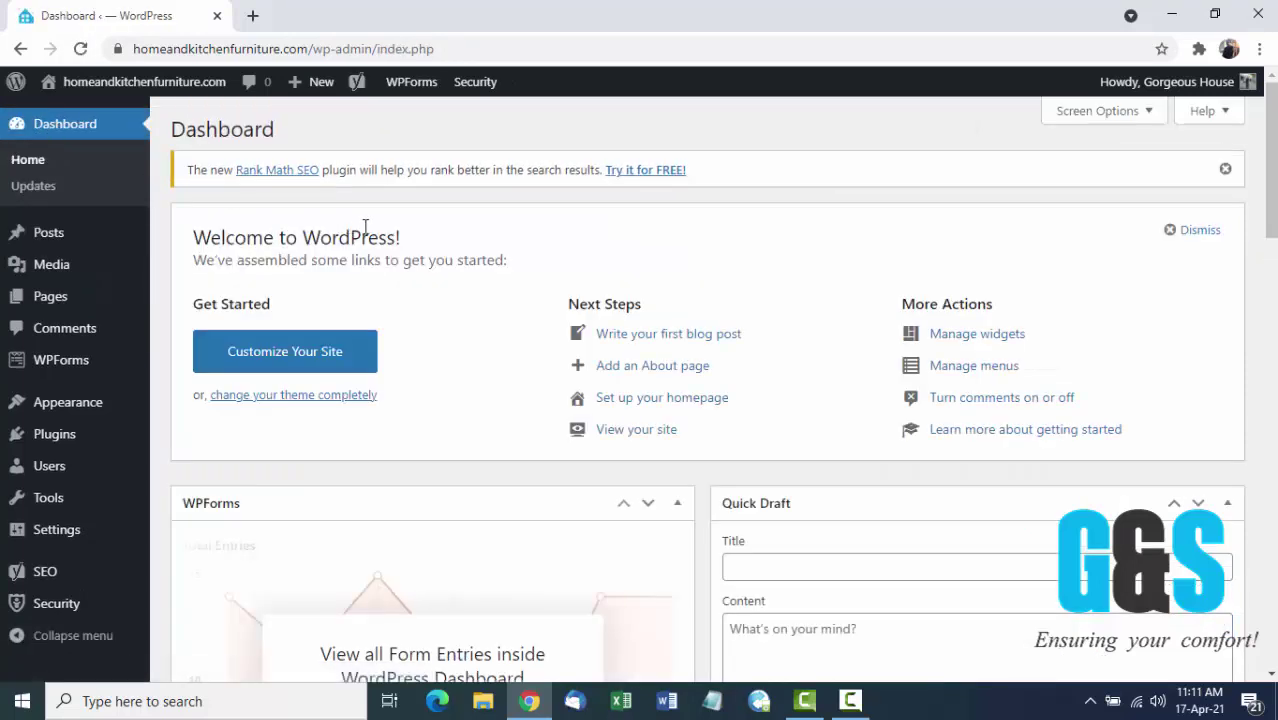
# - Open the list of installed plugins and look through it for Yoast SEO
pyautogui.click(50, 446)
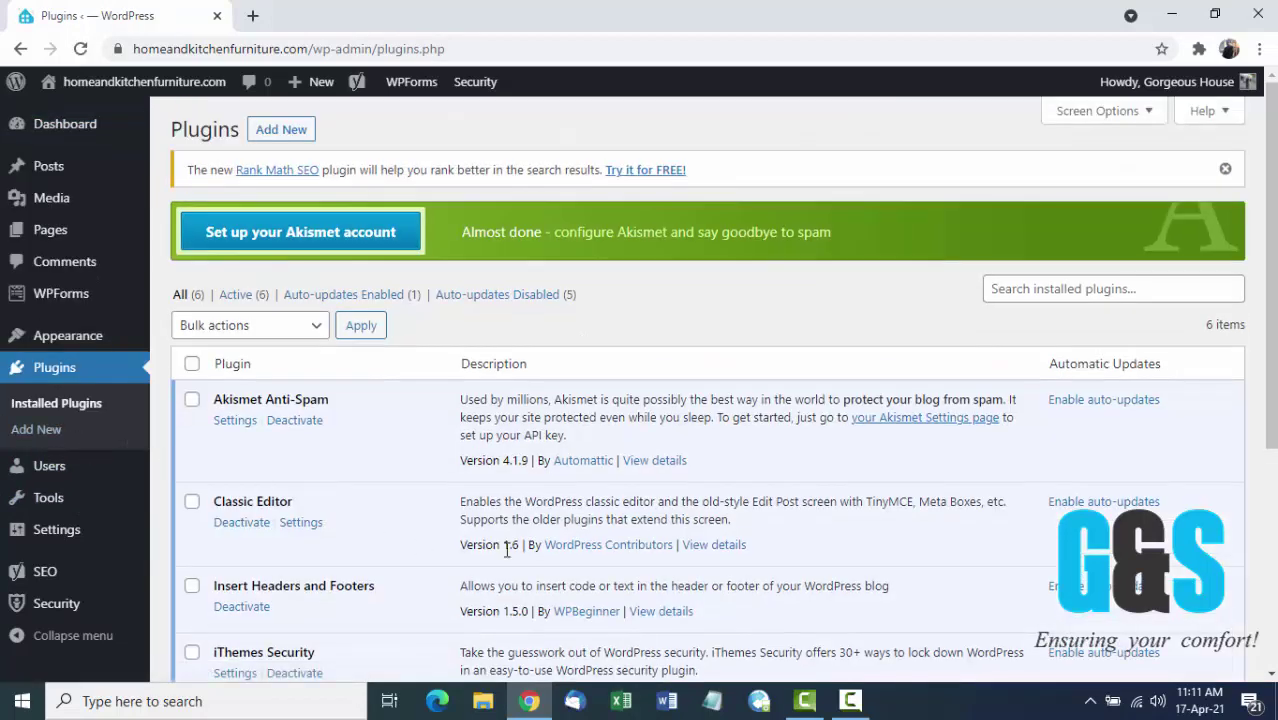
pyautogui.scroll(-4, 507, 549)
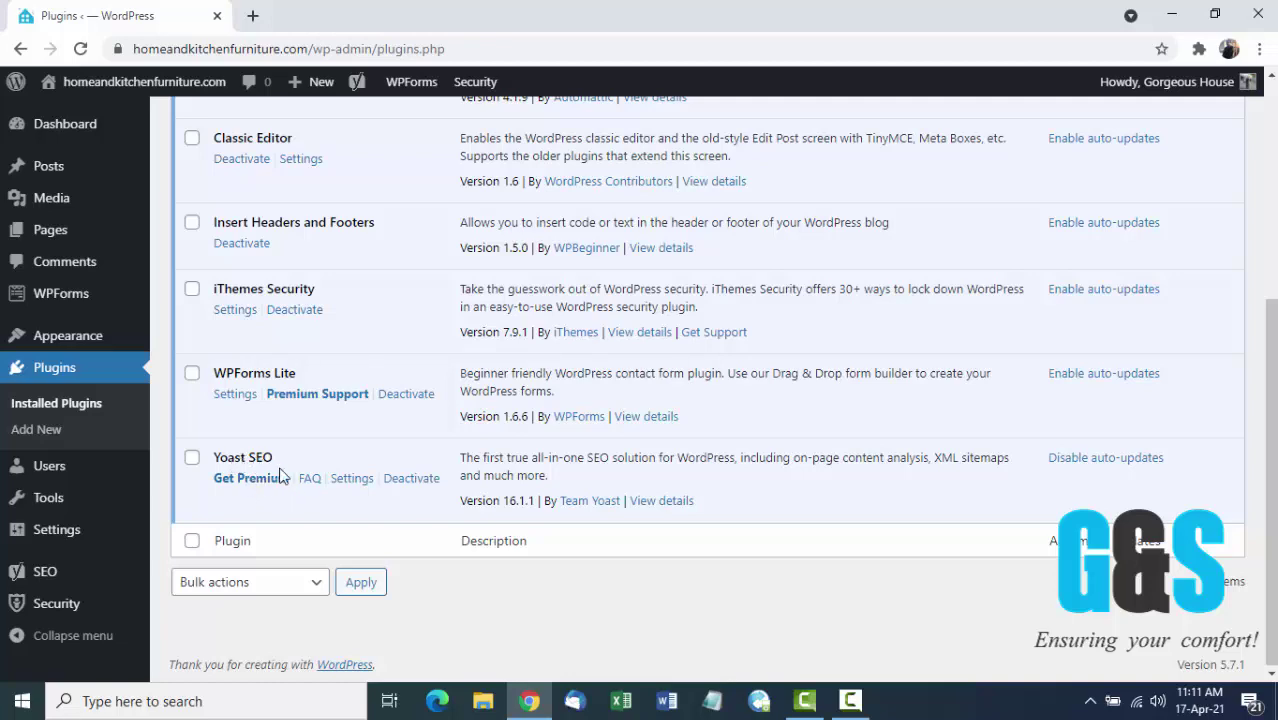
pyautogui.scroll(4, 322, 474)
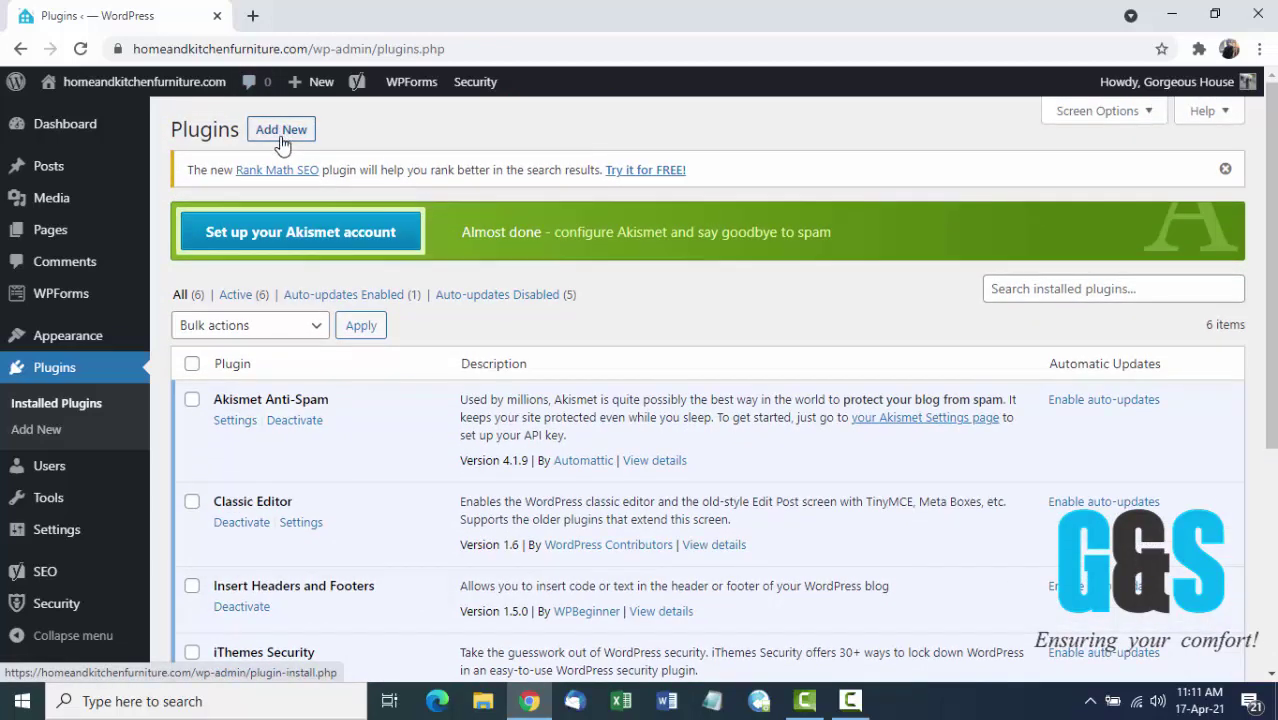
# - Search the WordPress plugin directory for "yoast"
pyautogui.click(282, 143)
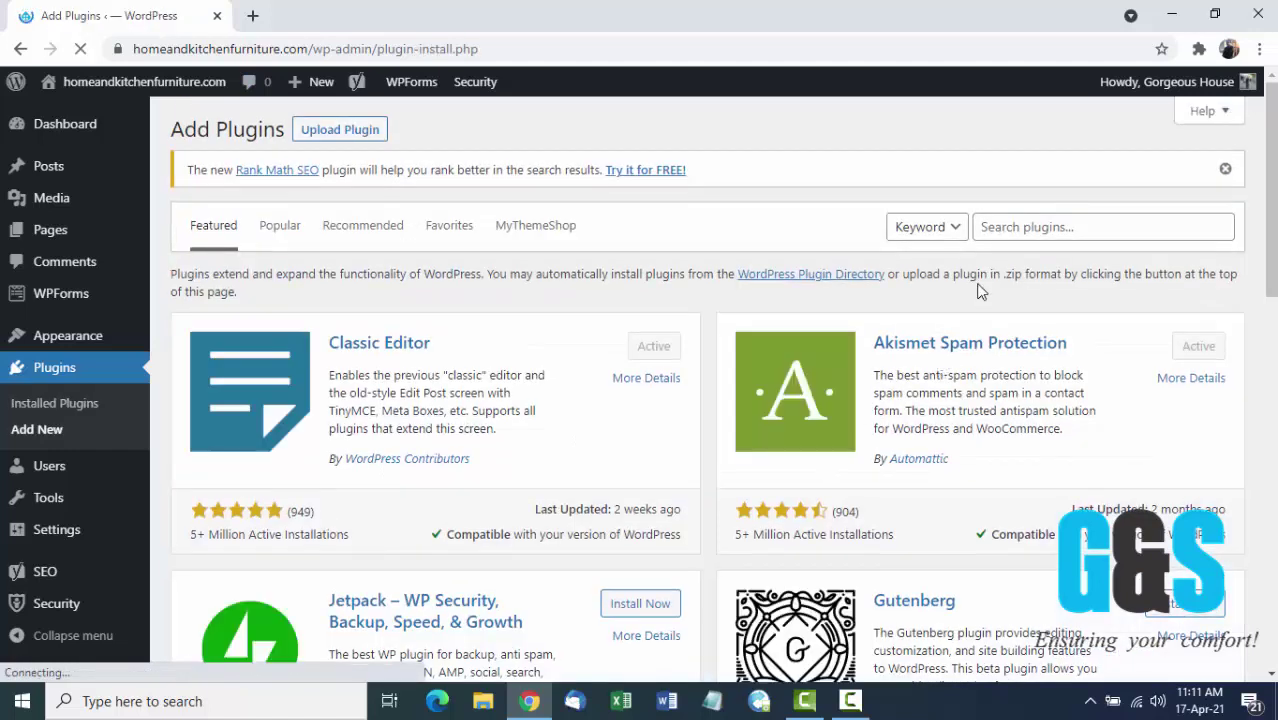
pyautogui.click(1013, 226)
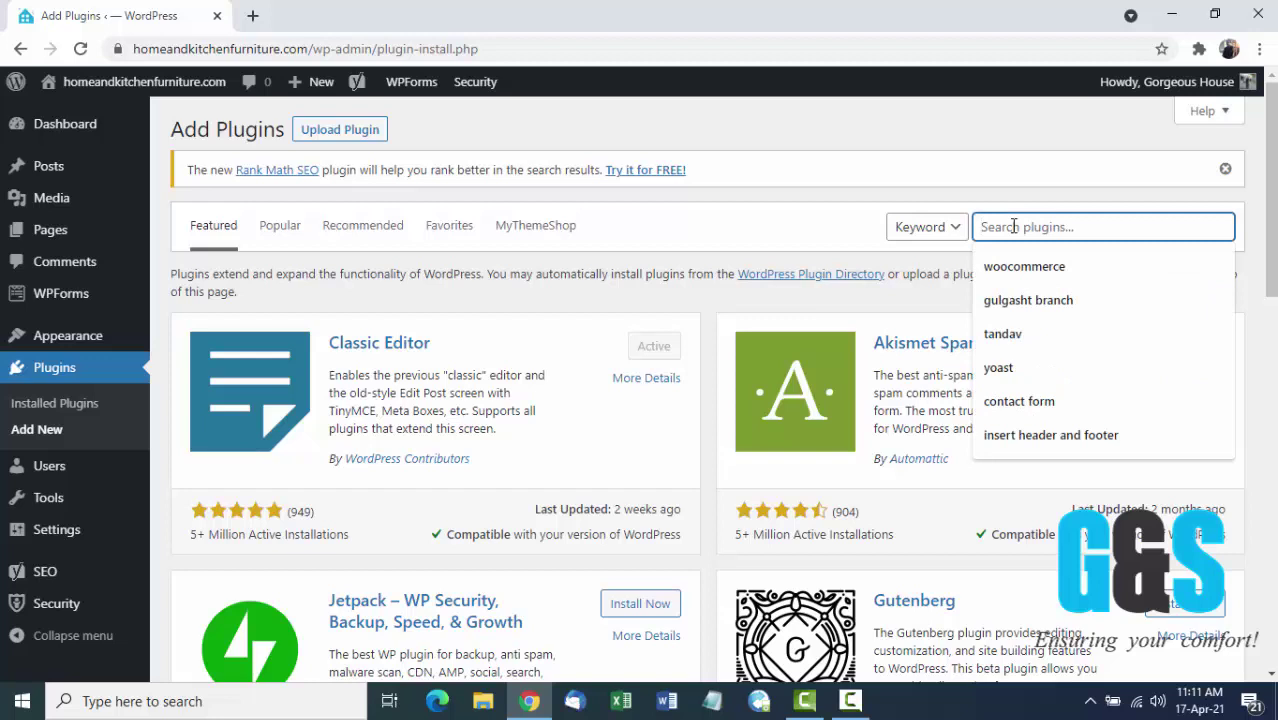
pyautogui.click(1008, 369)
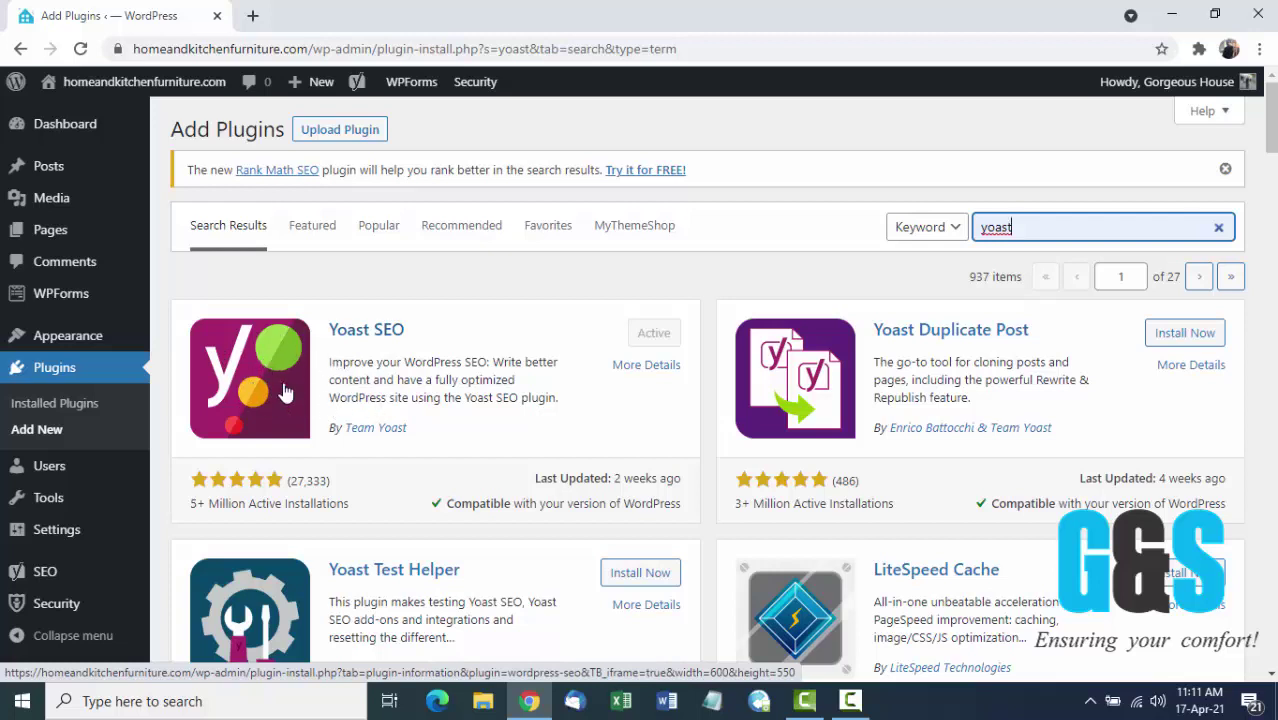
# - Return to the installed plugins and check the Yoast SEO entry
pyautogui.click(48, 378)
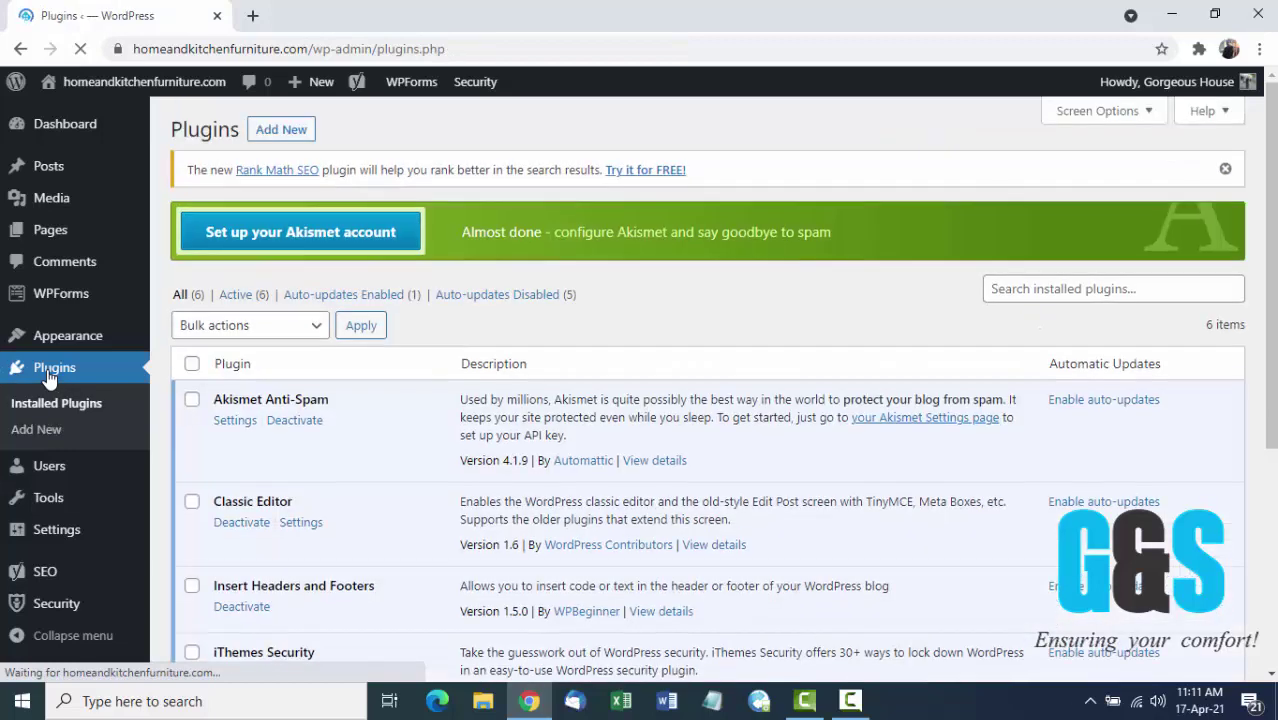
pyautogui.scroll(-4, 656, 549)
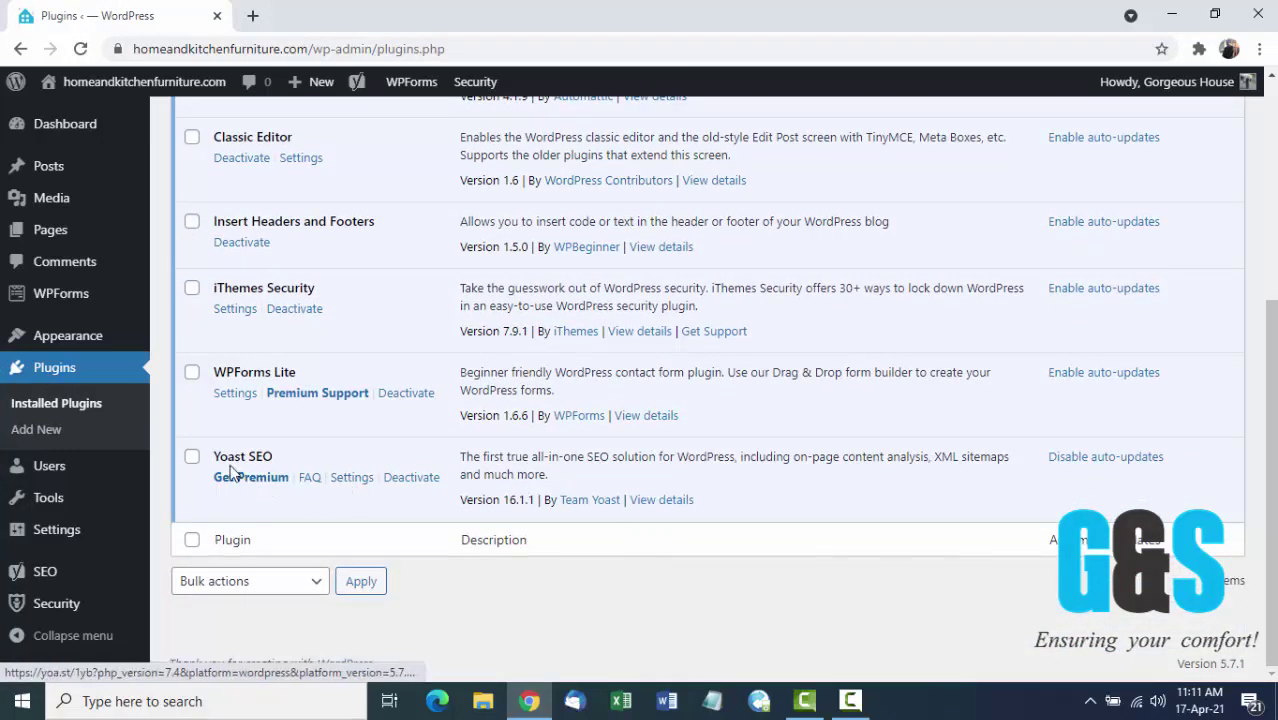
pyautogui.scroll(4, 408, 338)
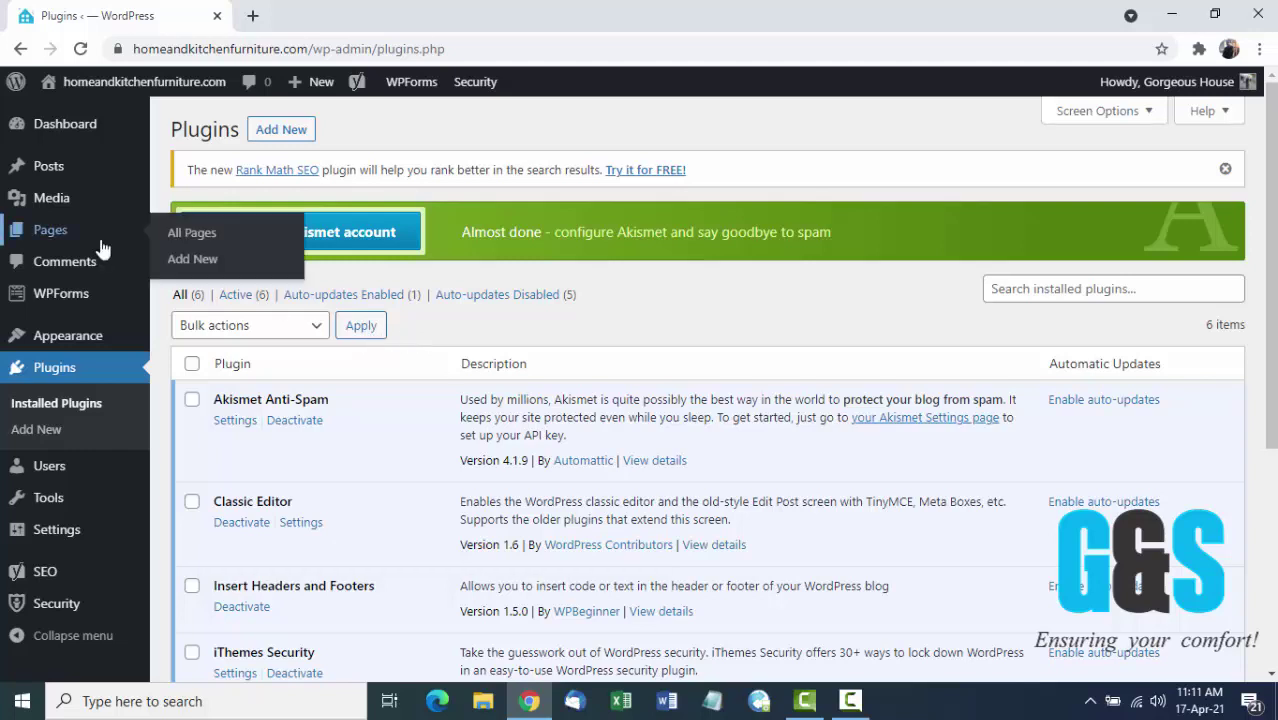
# - Open the site's posts list and start a new post
pyautogui.rightClick(43, 174)
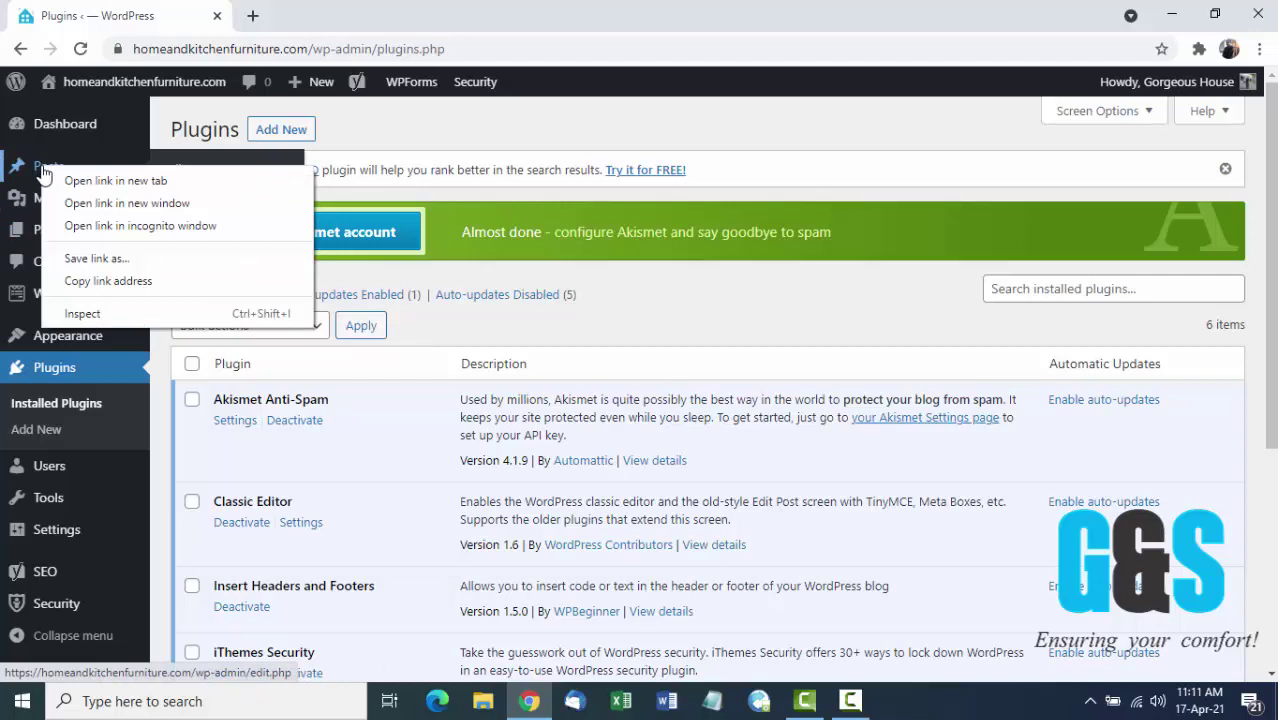
pyautogui.click(38, 173)
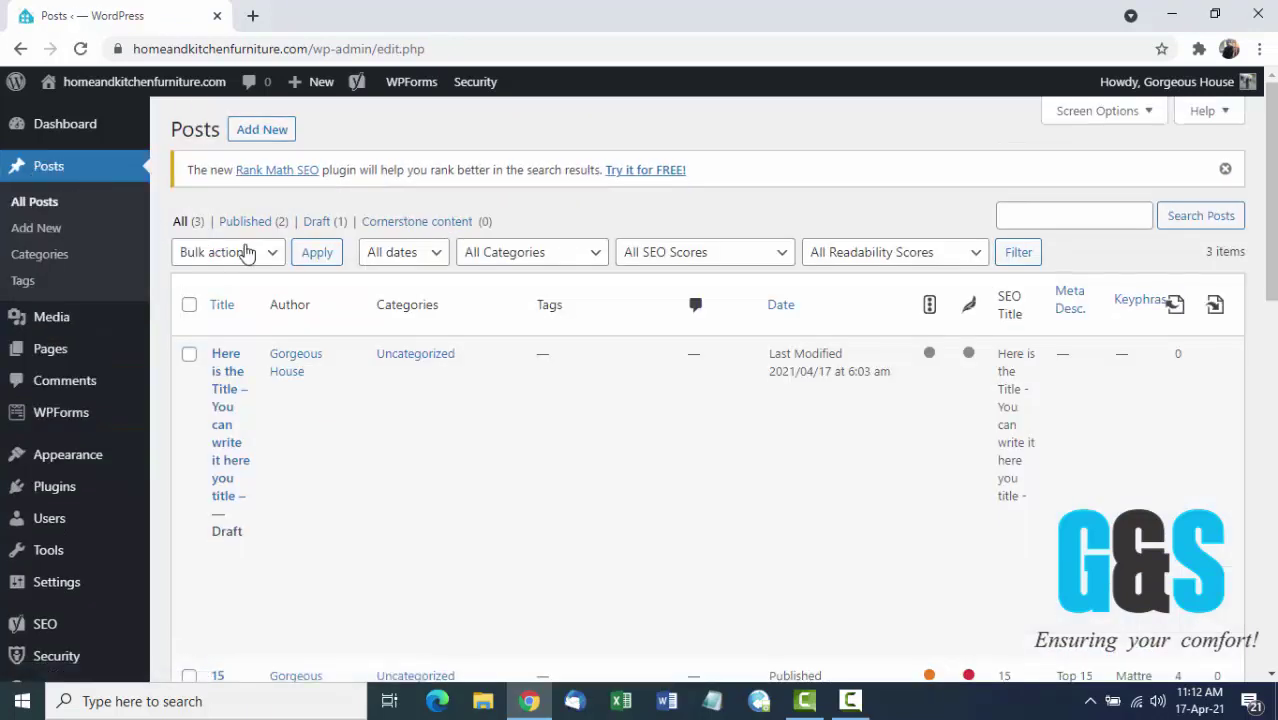
pyautogui.click(259, 135)
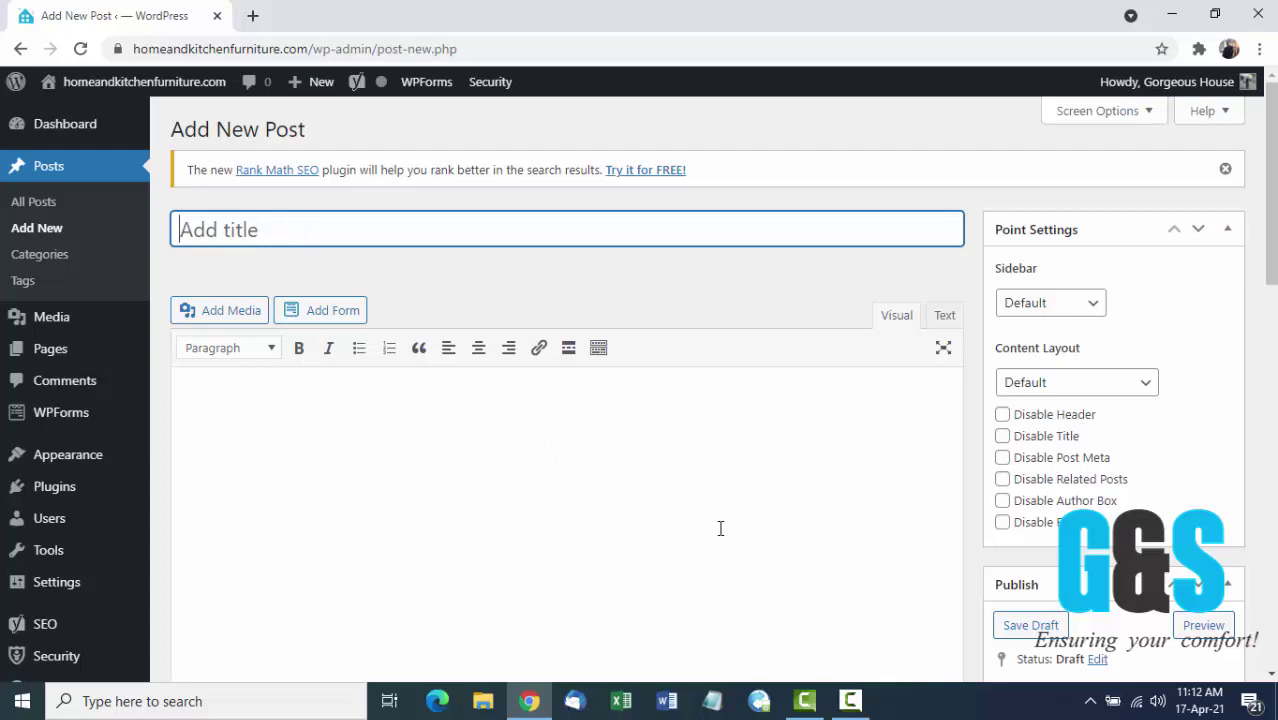
# - Examine the Yoast SEO section of the new post, viewing the Google preview as desktop result and back as mobile result
pyautogui.scroll(-1, 720, 528)
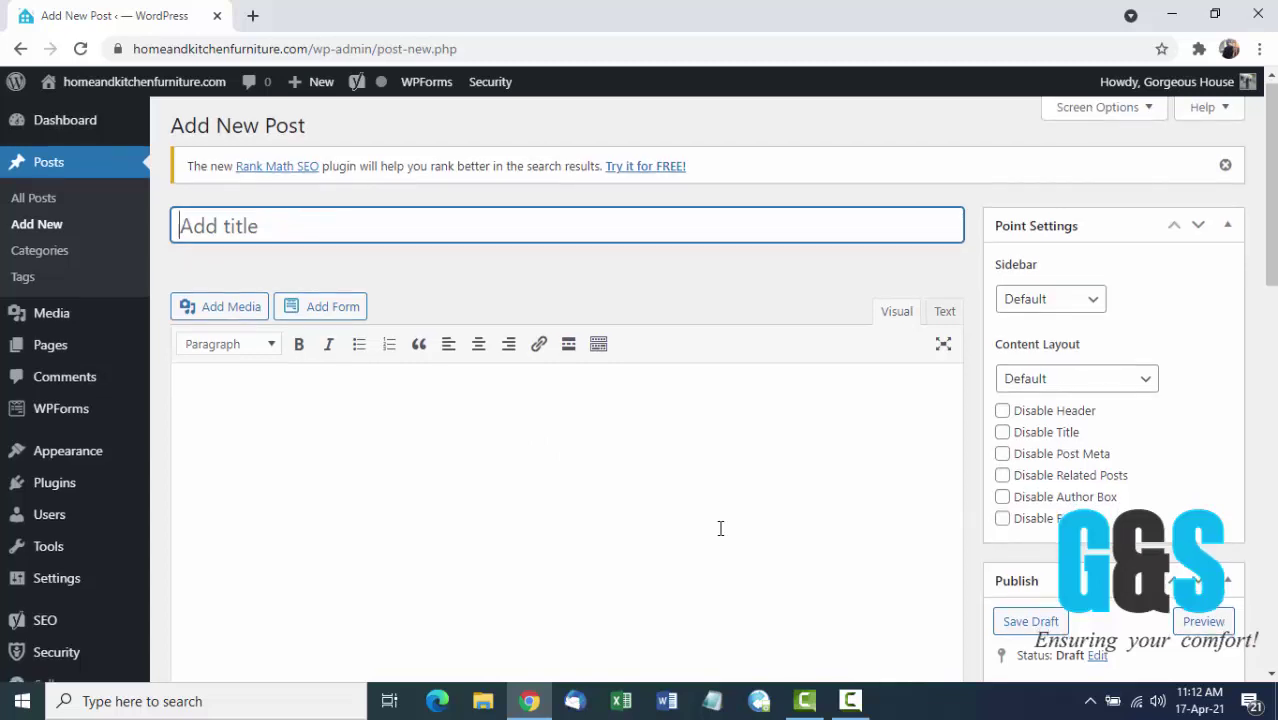
pyautogui.scroll(-4, 720, 528)
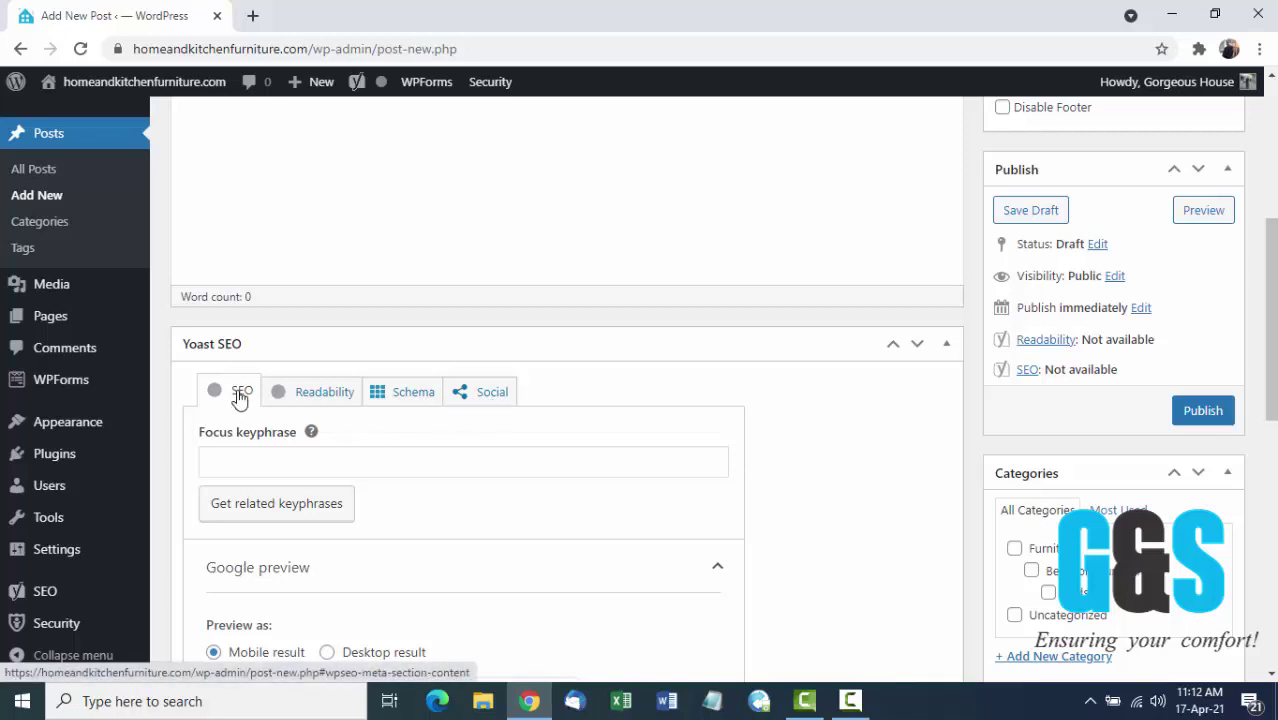
pyautogui.scroll(-1, 563, 470)
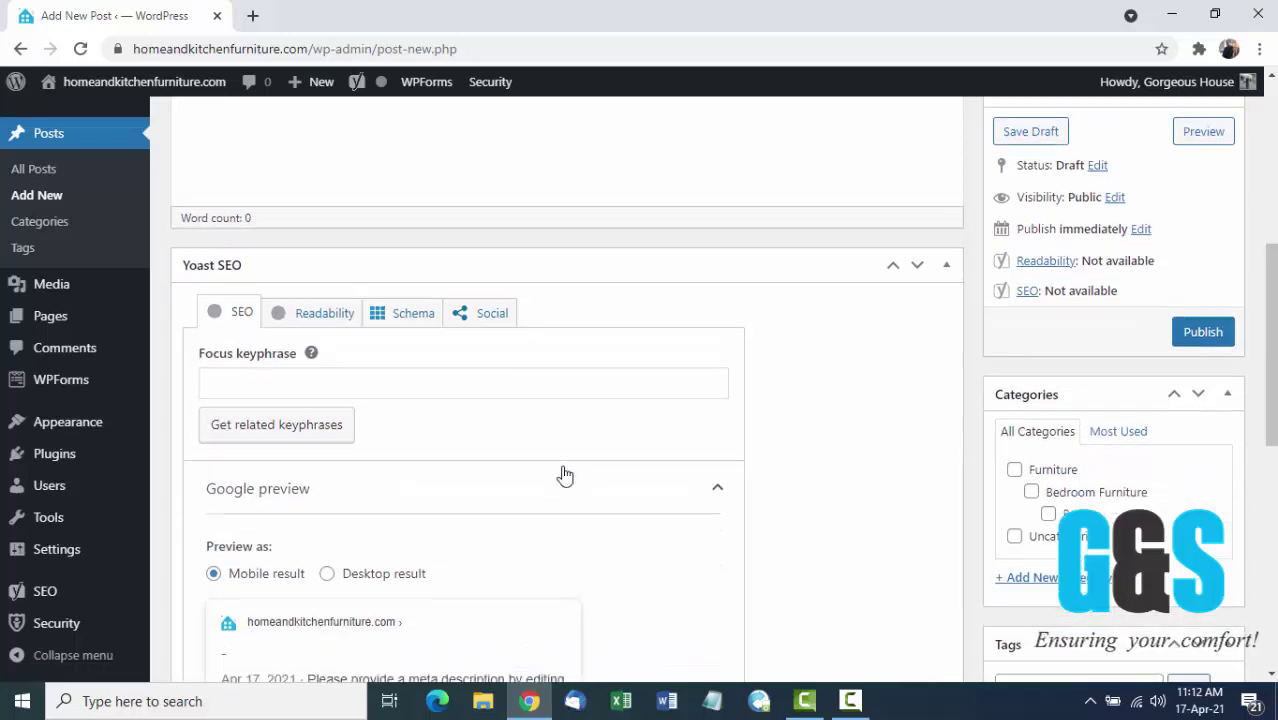
pyautogui.scroll(-1, 563, 472)
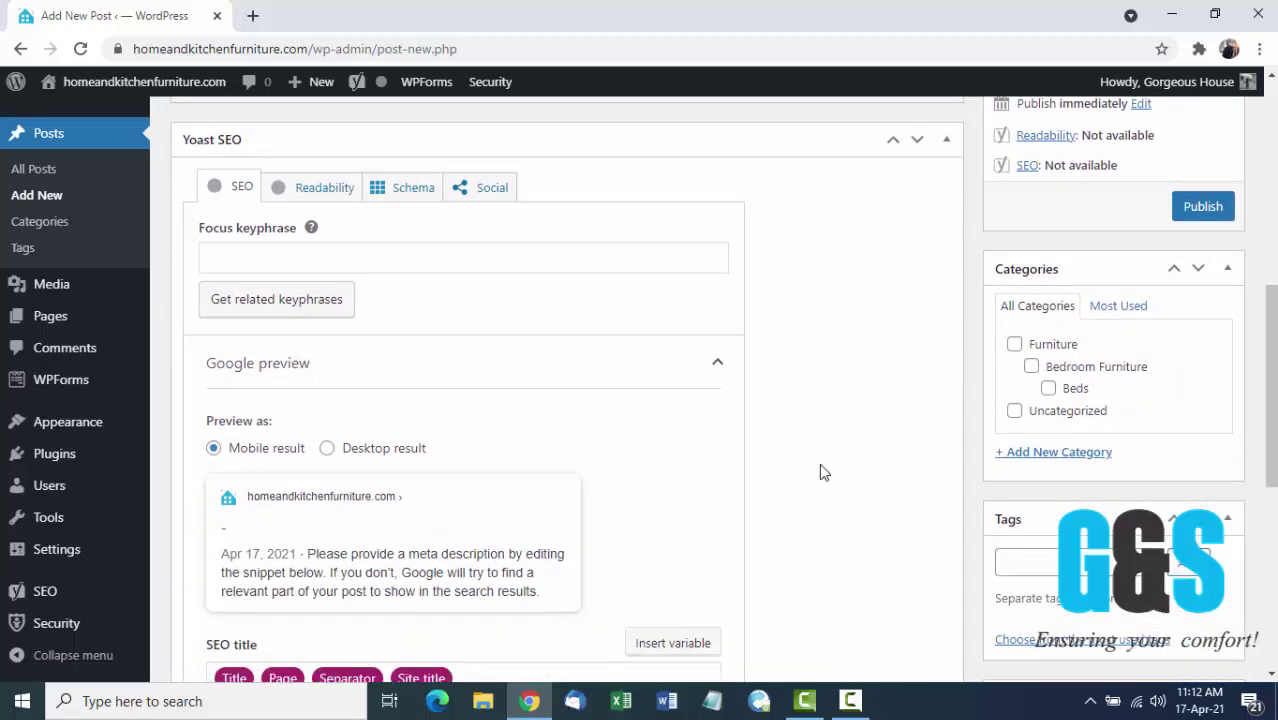
pyautogui.scroll(-1, 820, 468)
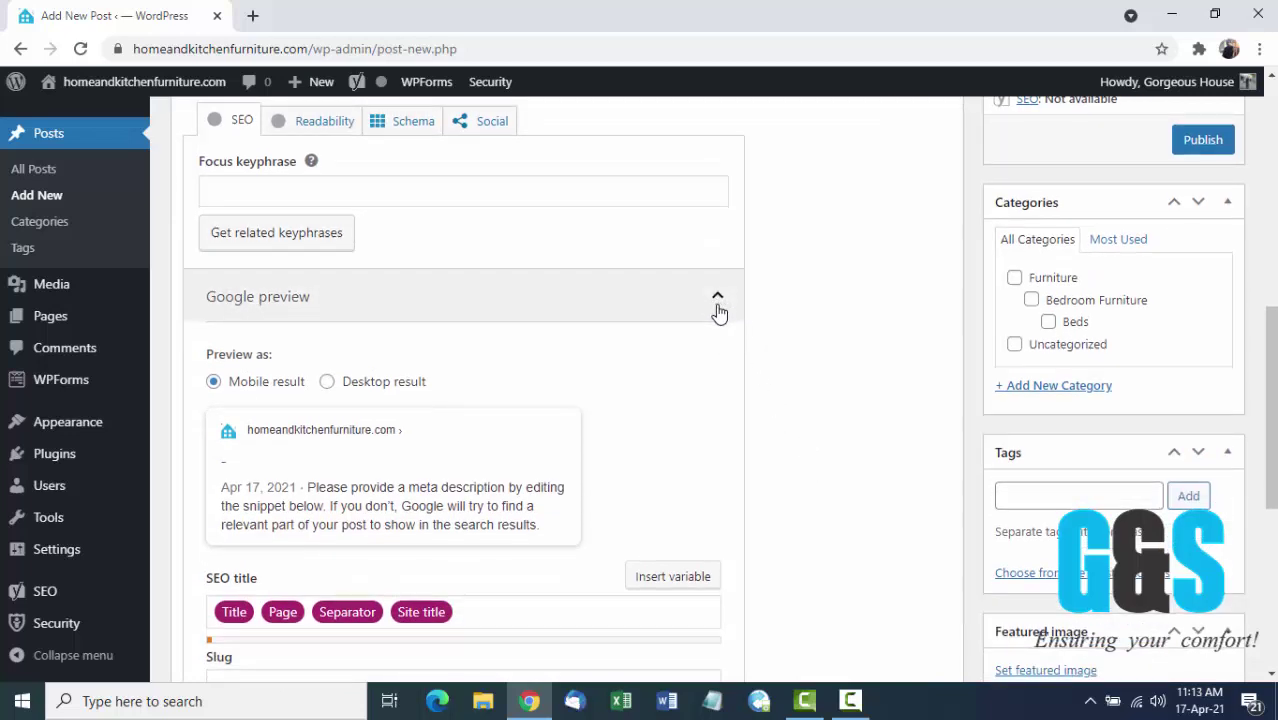
pyautogui.click(328, 389)
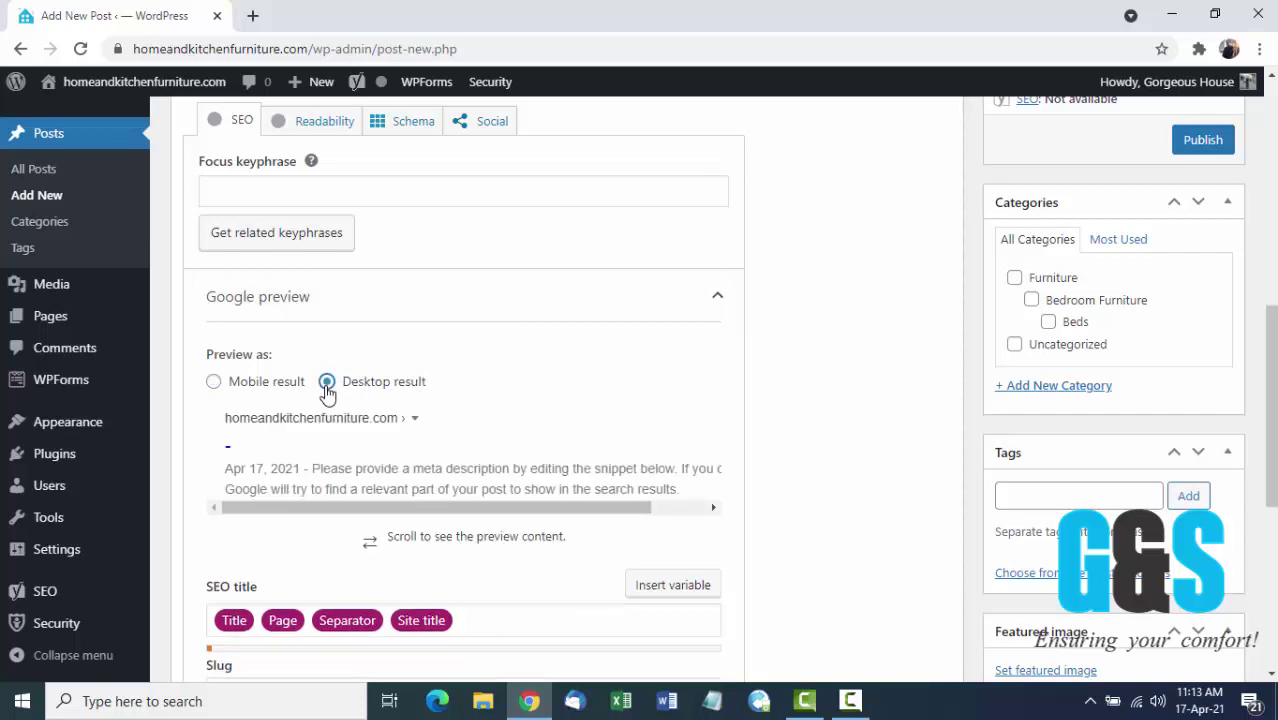
pyautogui.click(213, 389)
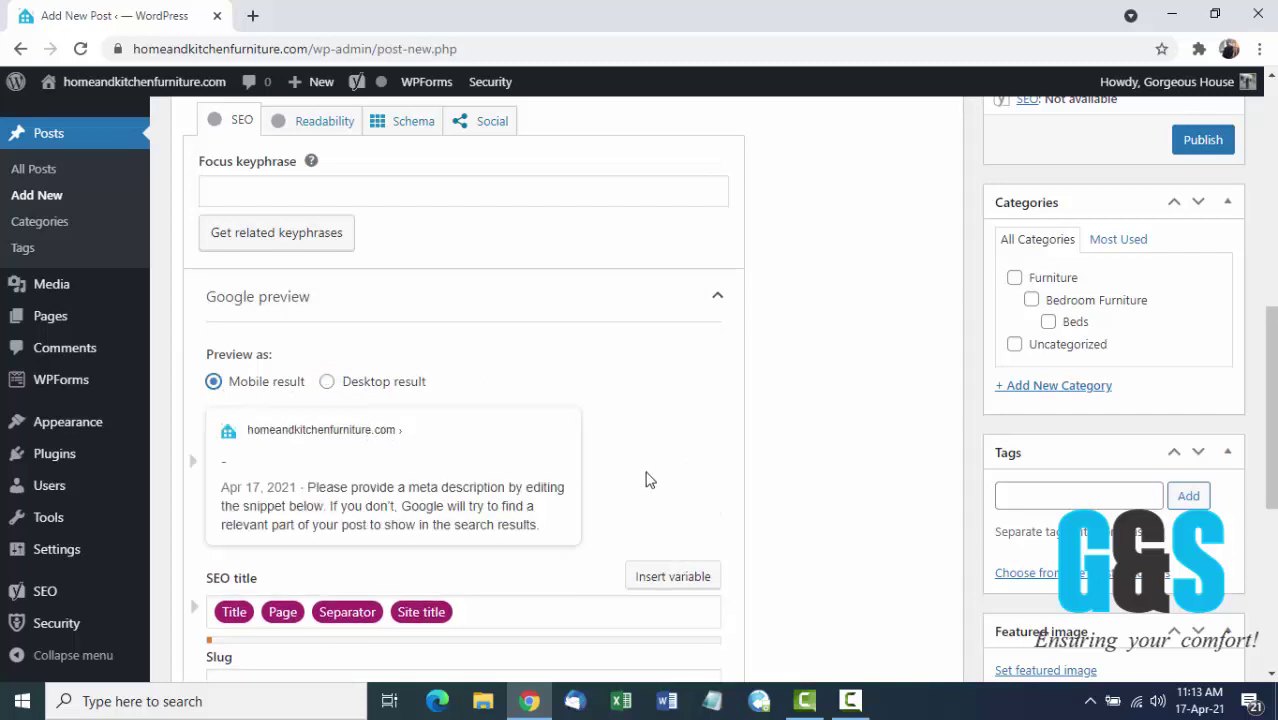
# - Examine the SEO title, slug and meta description fields in the post's Yoast SEO section
pyautogui.scroll(-2, 645, 480)
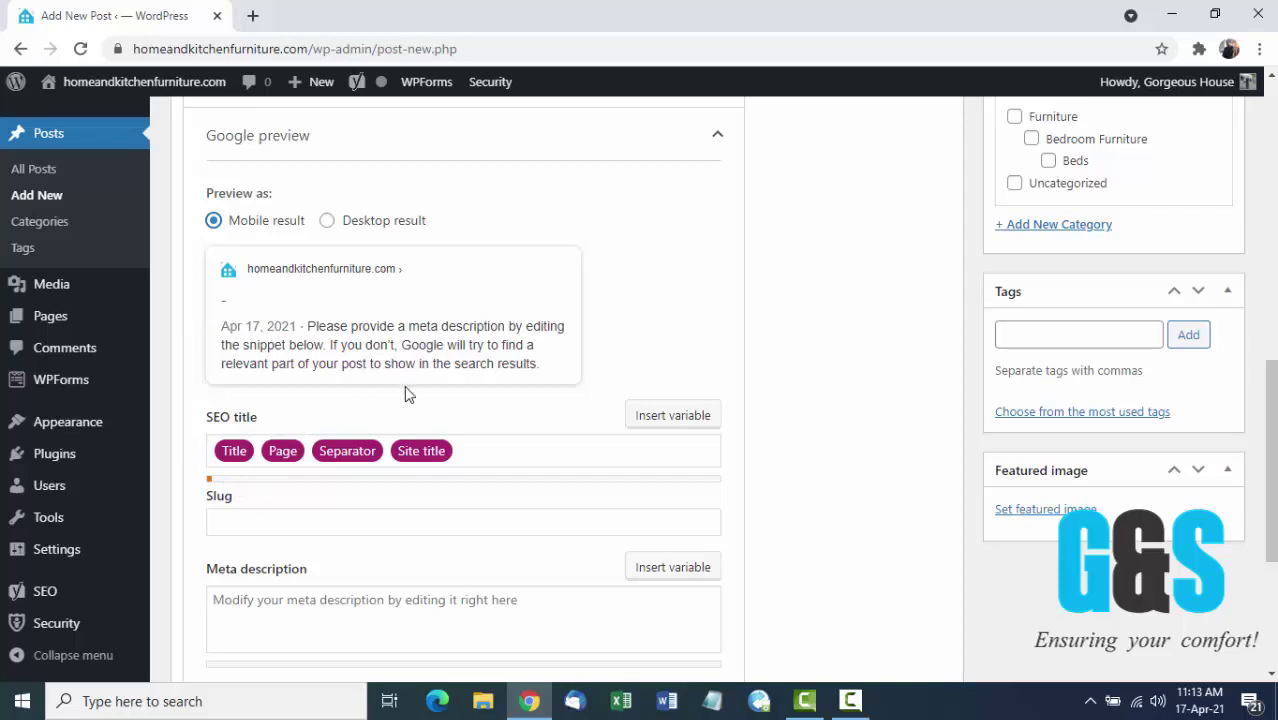
pyautogui.scroll(-1, 410, 400)
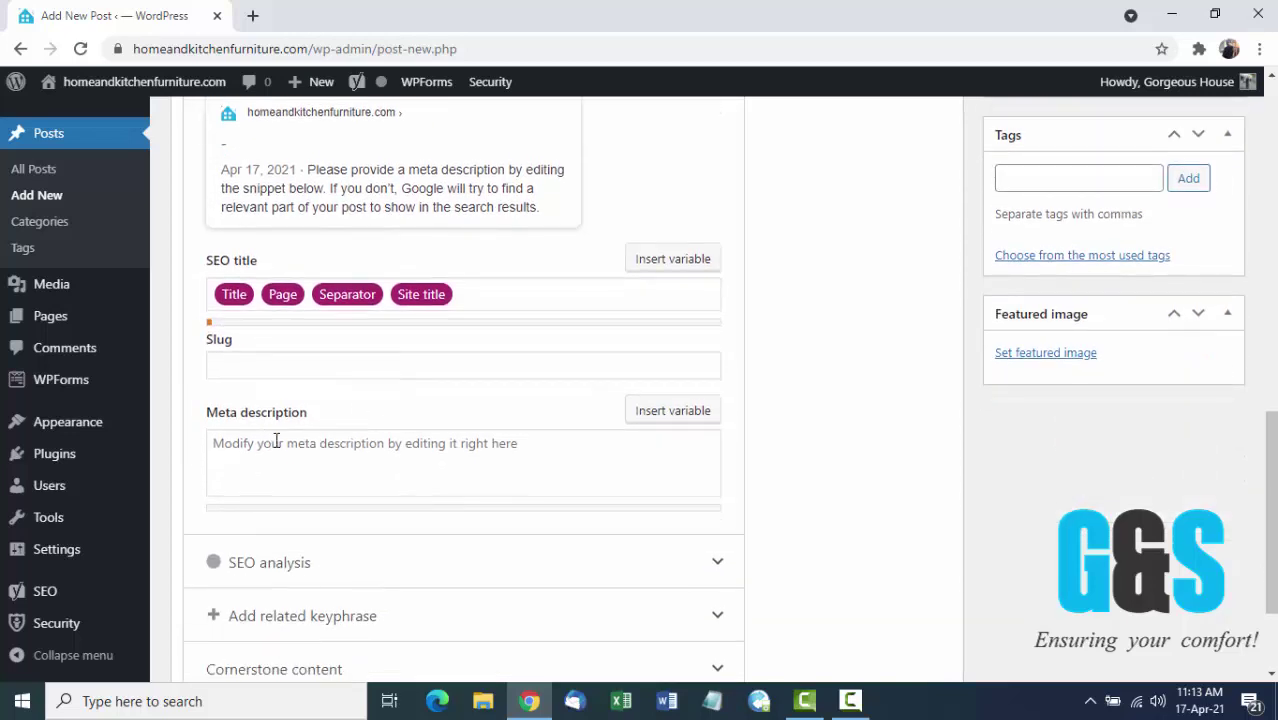
pyautogui.scroll(1, 286, 455)
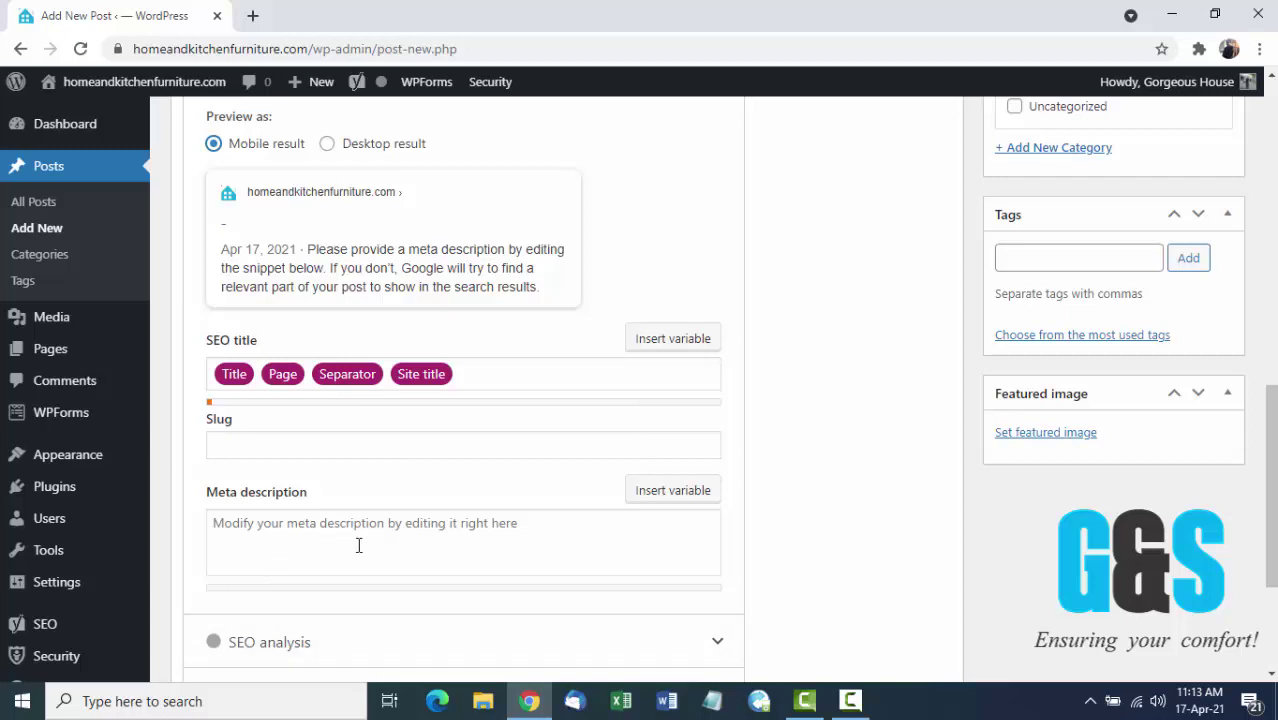
pyautogui.scroll(1, 359, 545)
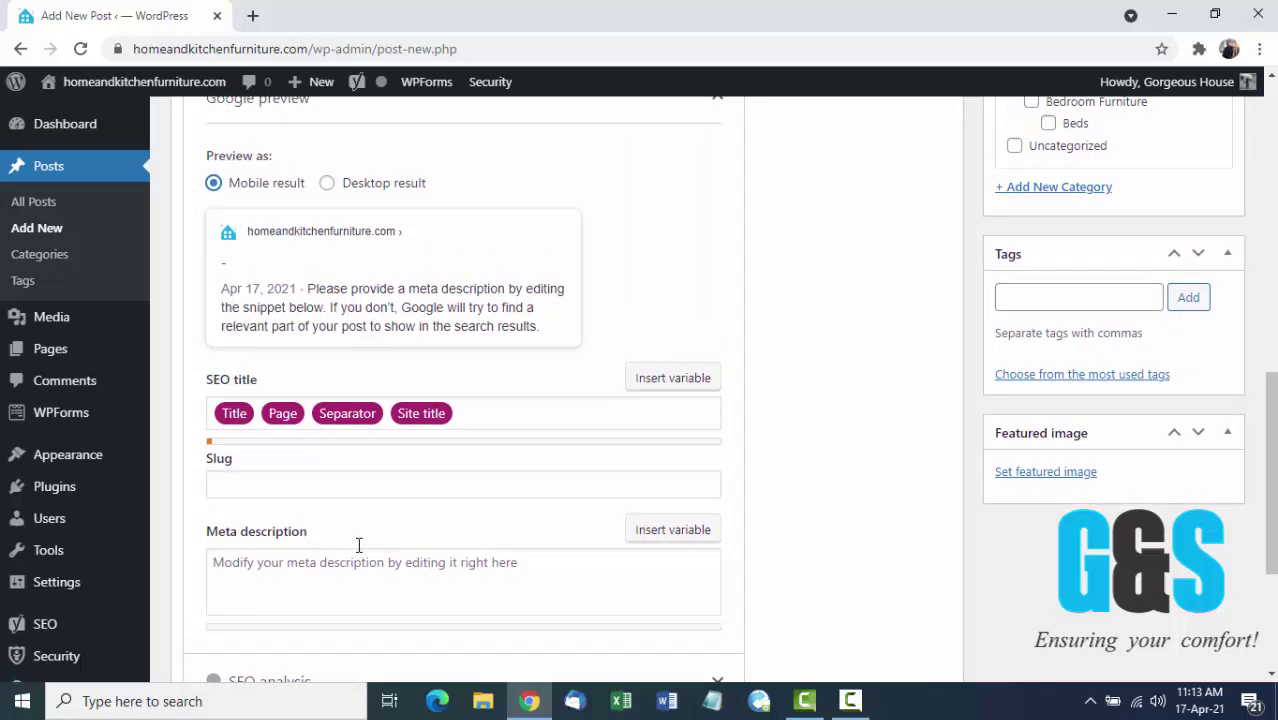
pyautogui.scroll(1, 356, 543)
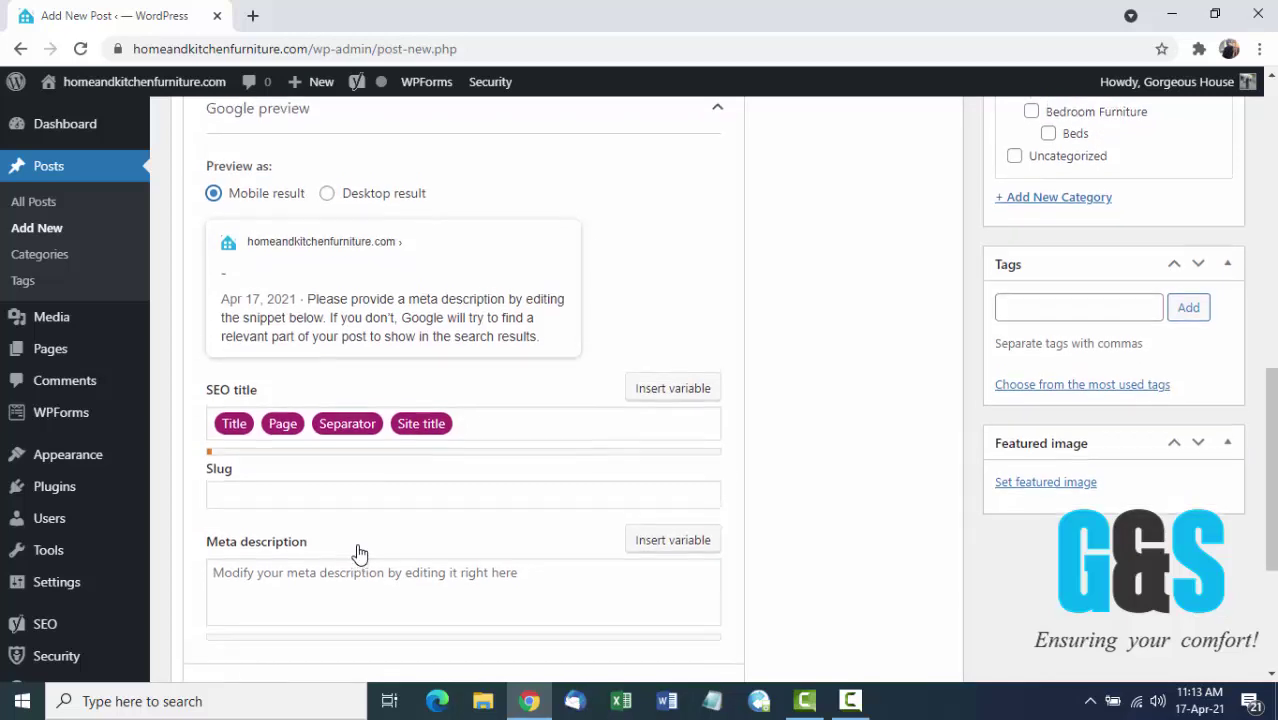
pyautogui.click(266, 506)
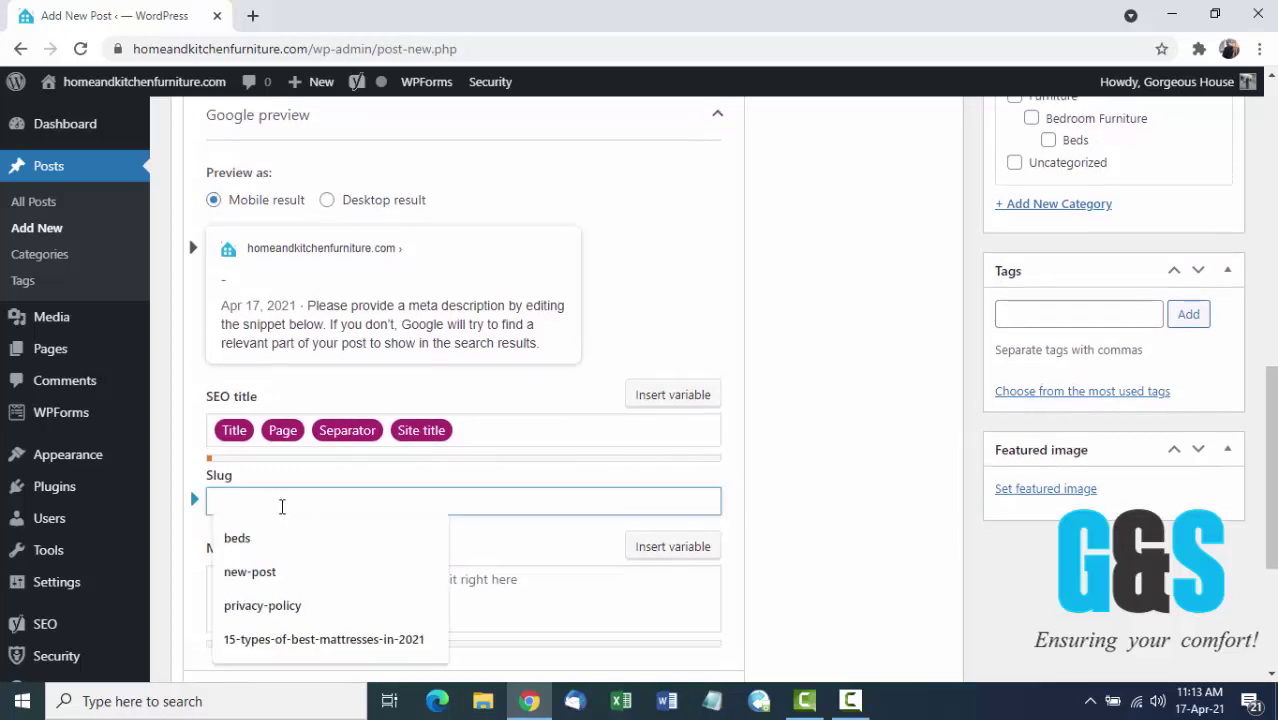
pyautogui.click(826, 504)
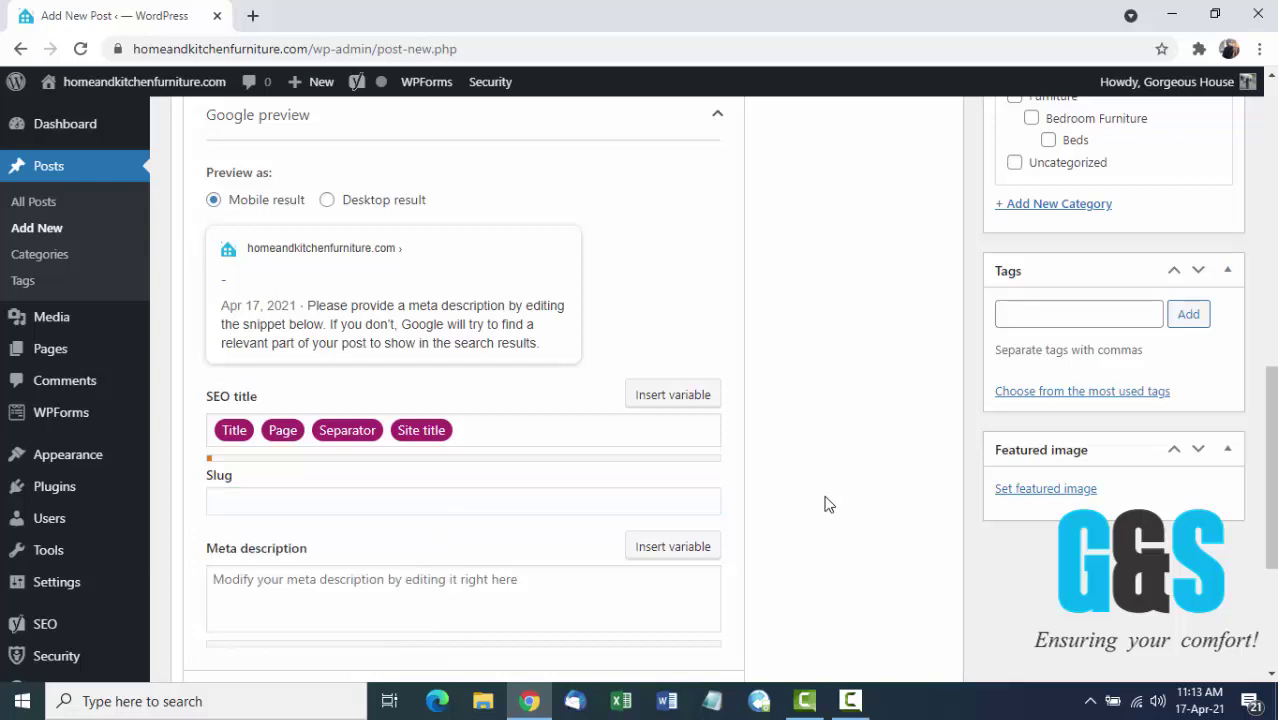
pyautogui.scroll(10, 826, 504)
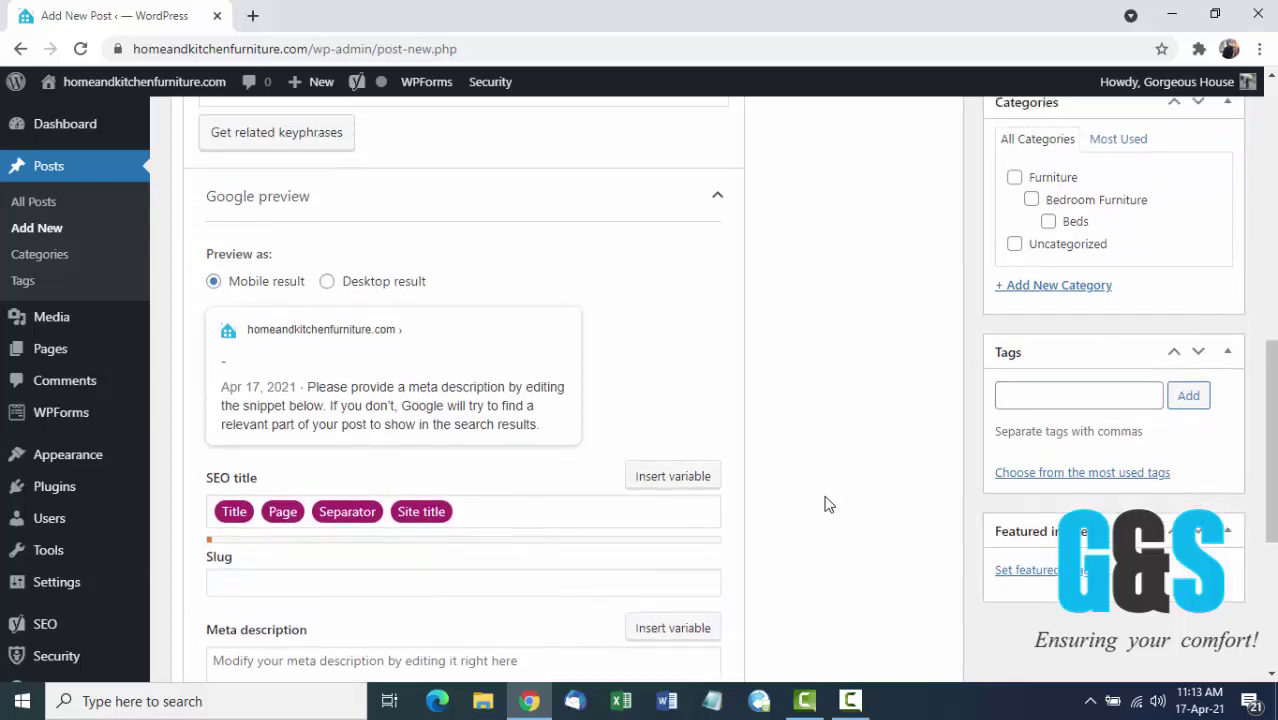
pyautogui.scroll(1, 826, 496)
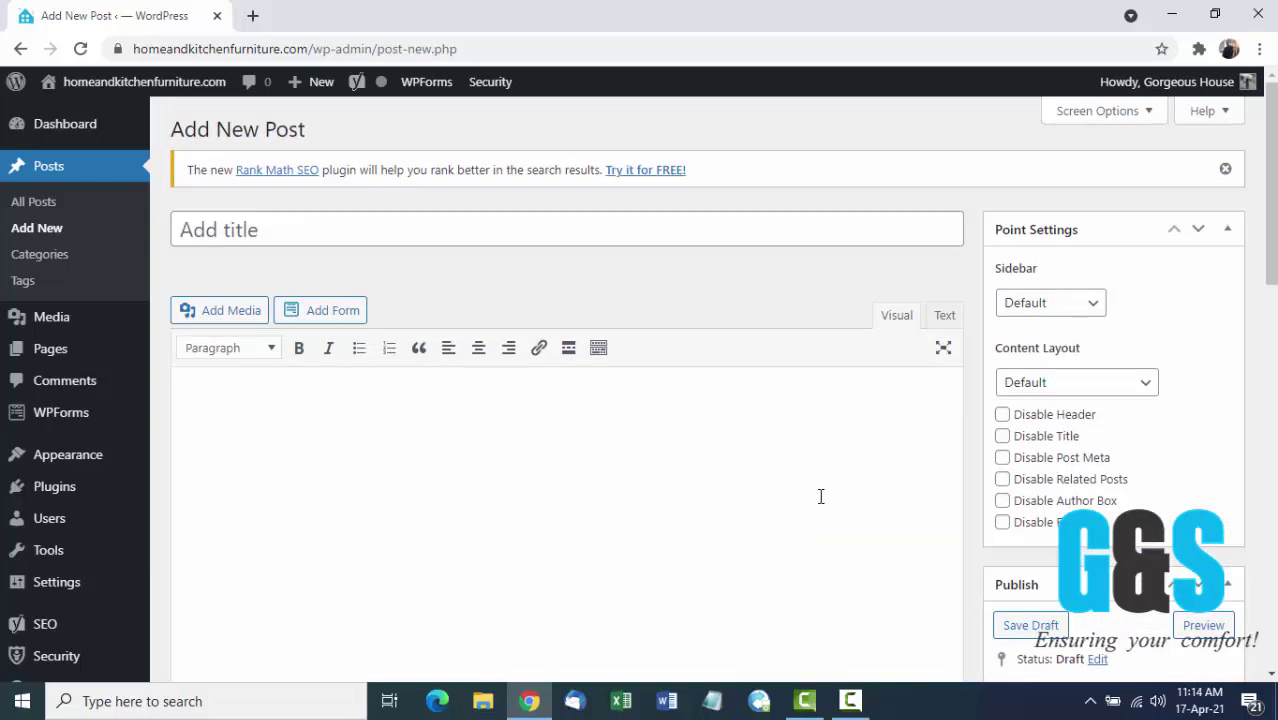
# - Enter "Here is the Tile" as the post title and check it in the Yoast Google preview
pyautogui.click(435, 234)
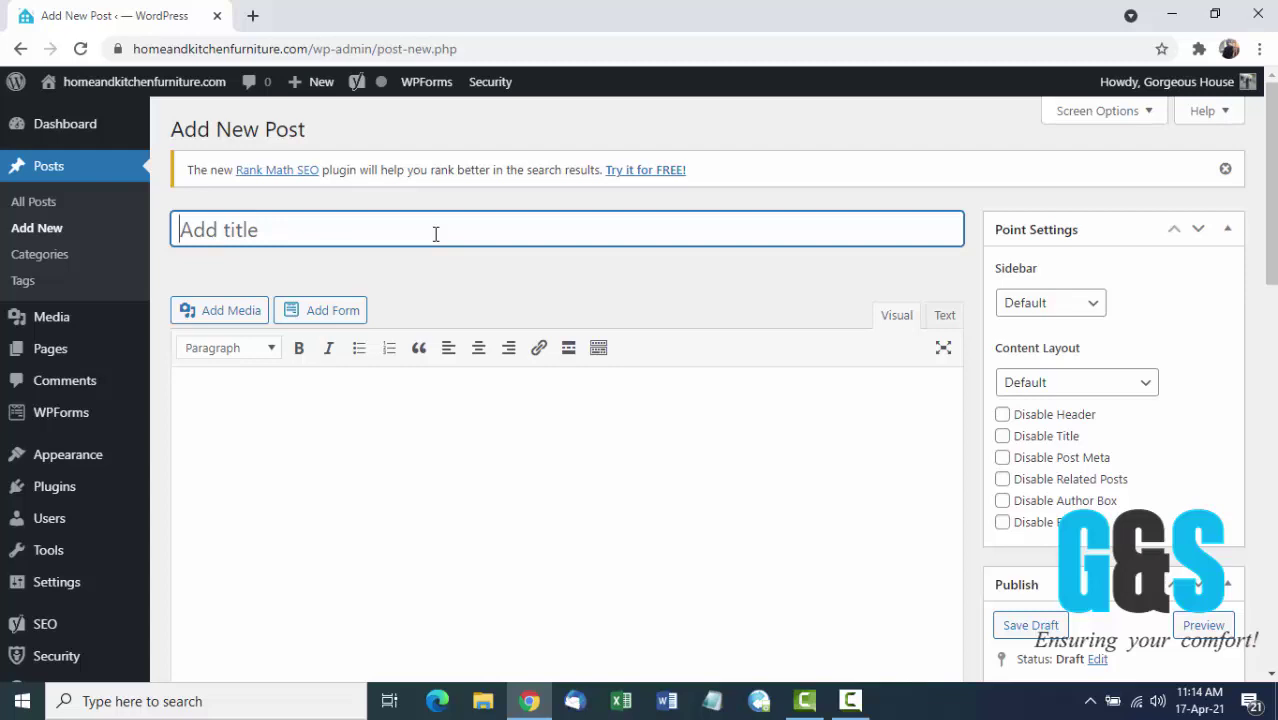
pyautogui.write('Hre')
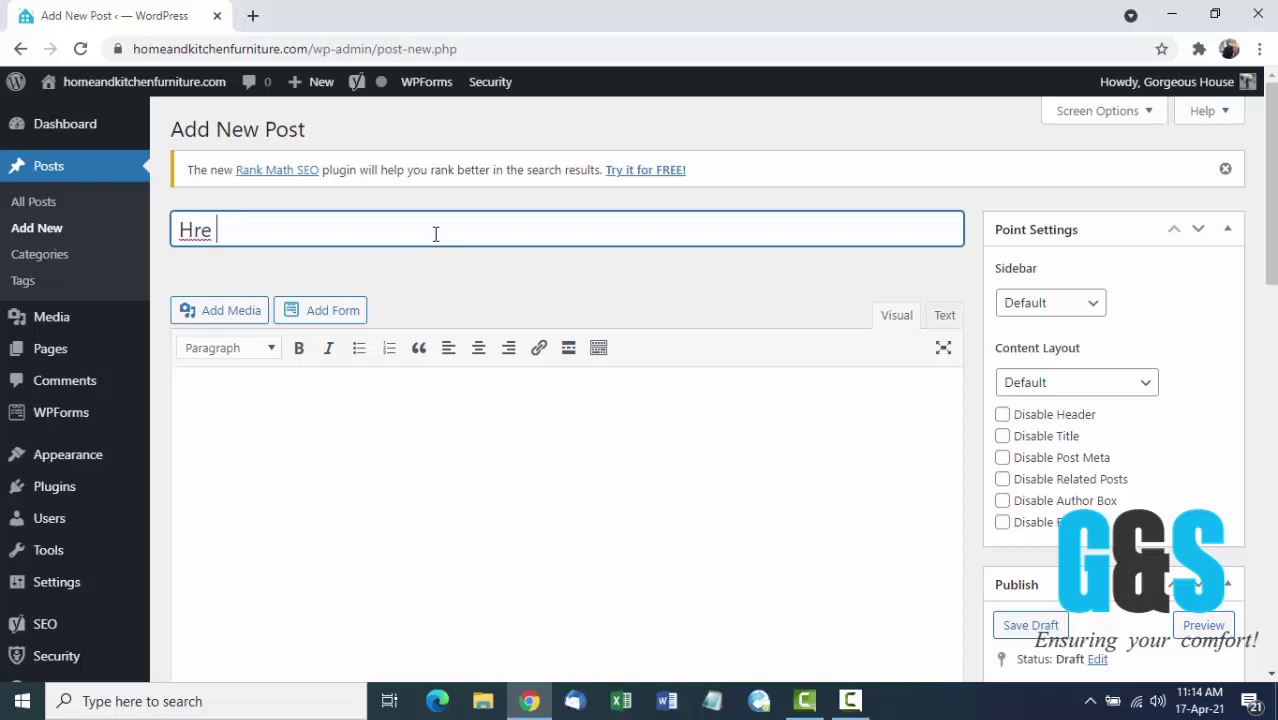
pyautogui.press('BackSpace')
pyautogui.press('BackSpace')
pyautogui.press('BackSpace')
pyautogui.write('ere is the ')
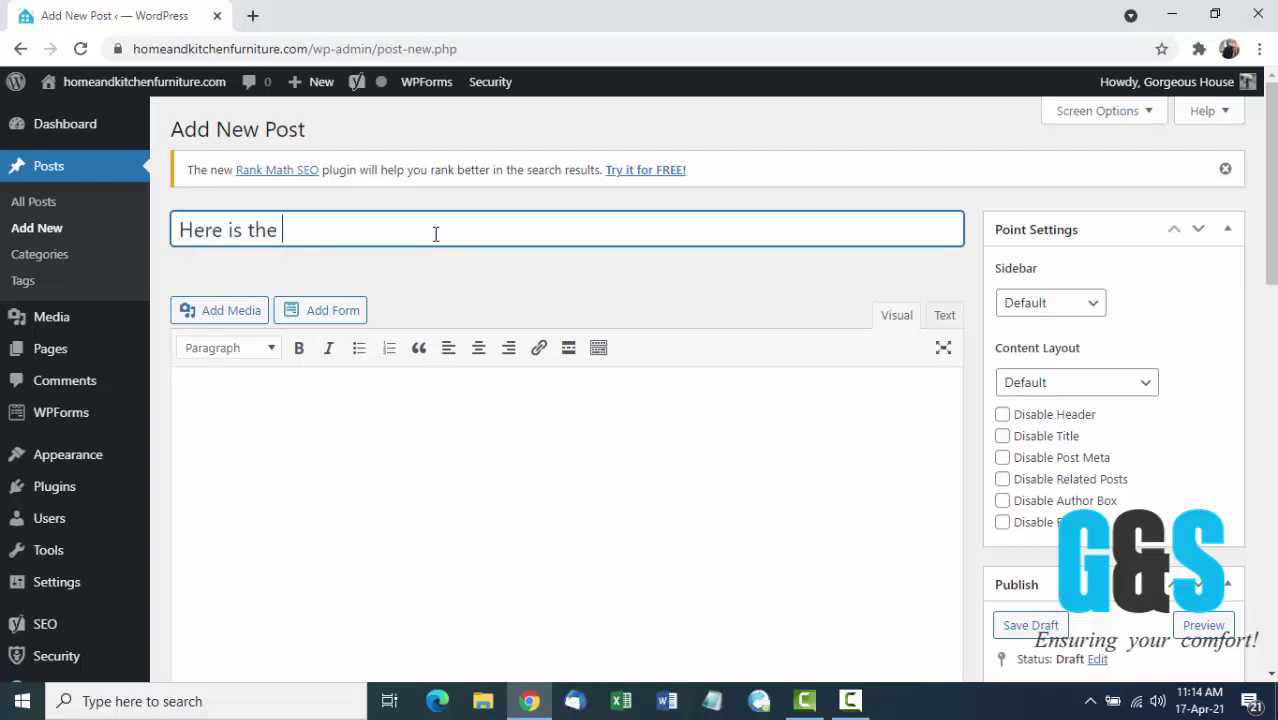
pyautogui.write('ti')
pyautogui.press('BackSpace')
pyautogui.press('BackSpace')
pyautogui.write('Tile')
pyautogui.scroll(-2, 608, 573)
pyautogui.scroll(-6, 610, 573)
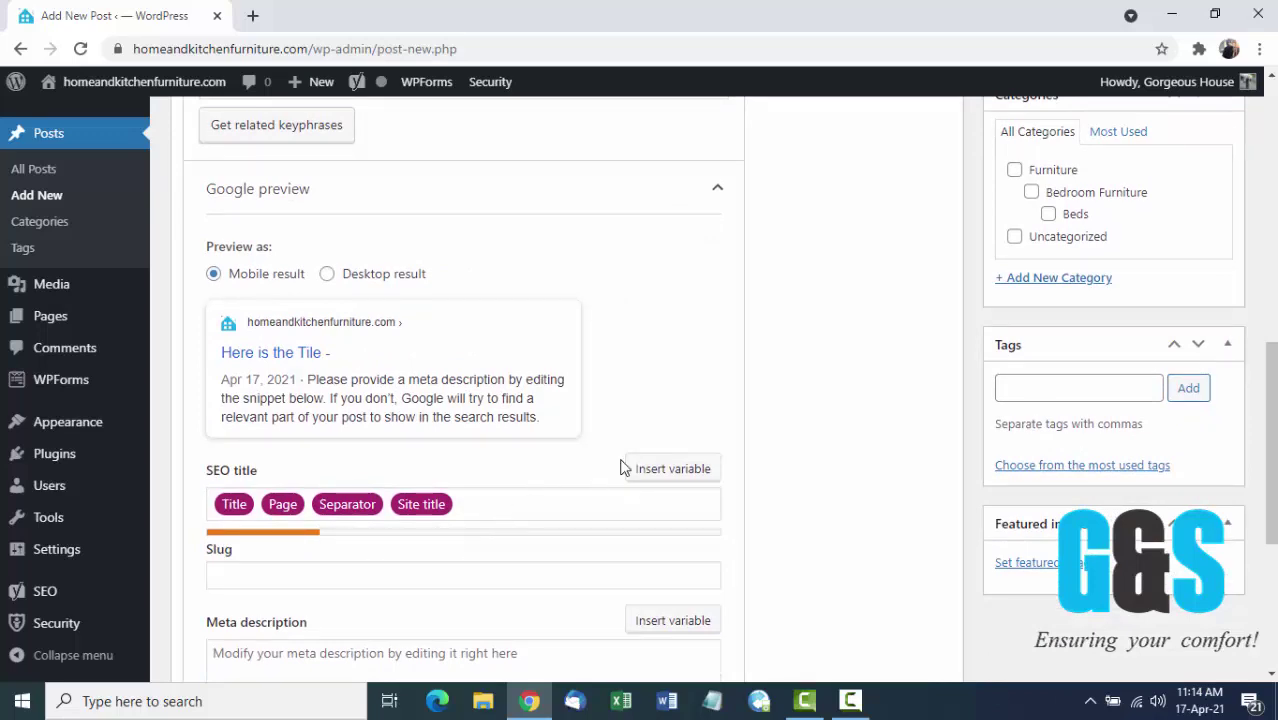
# - Extend the post title to "Here is the Tile - You can write the the Title here -" and check it in the Google preview
pyautogui.scroll(10, 620, 468)
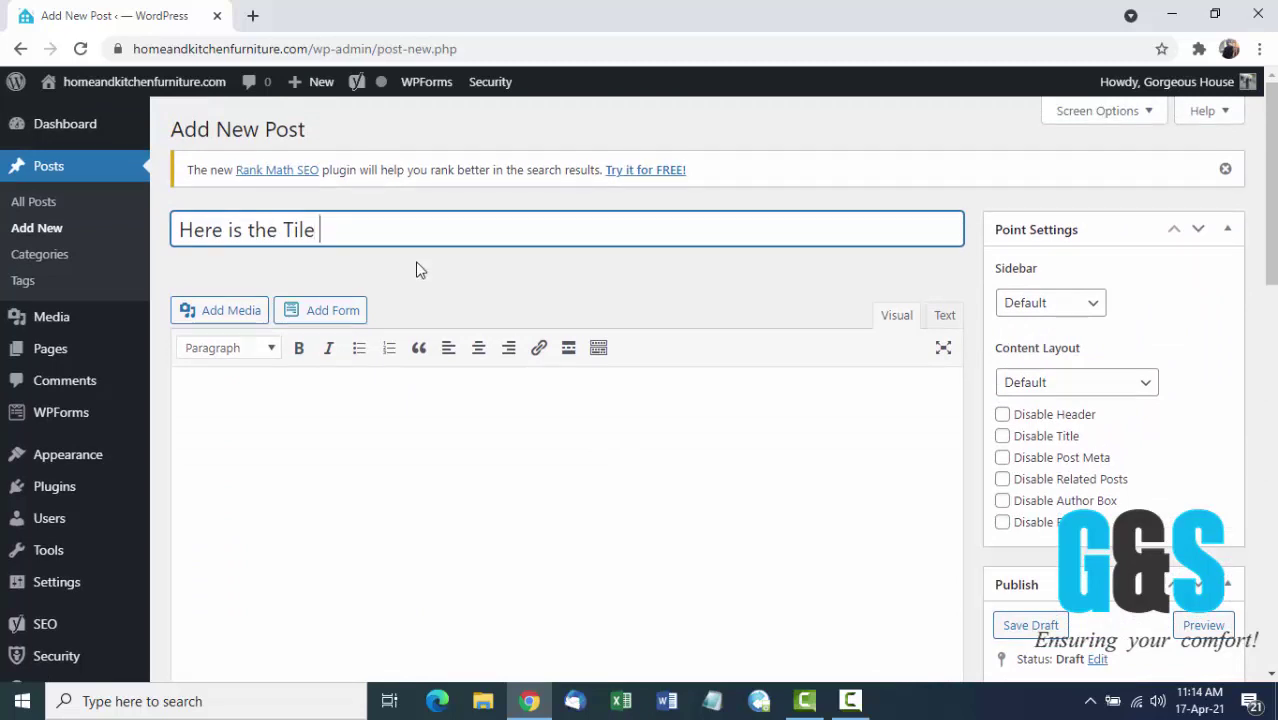
pyautogui.write('-')
pyautogui.write('You can')
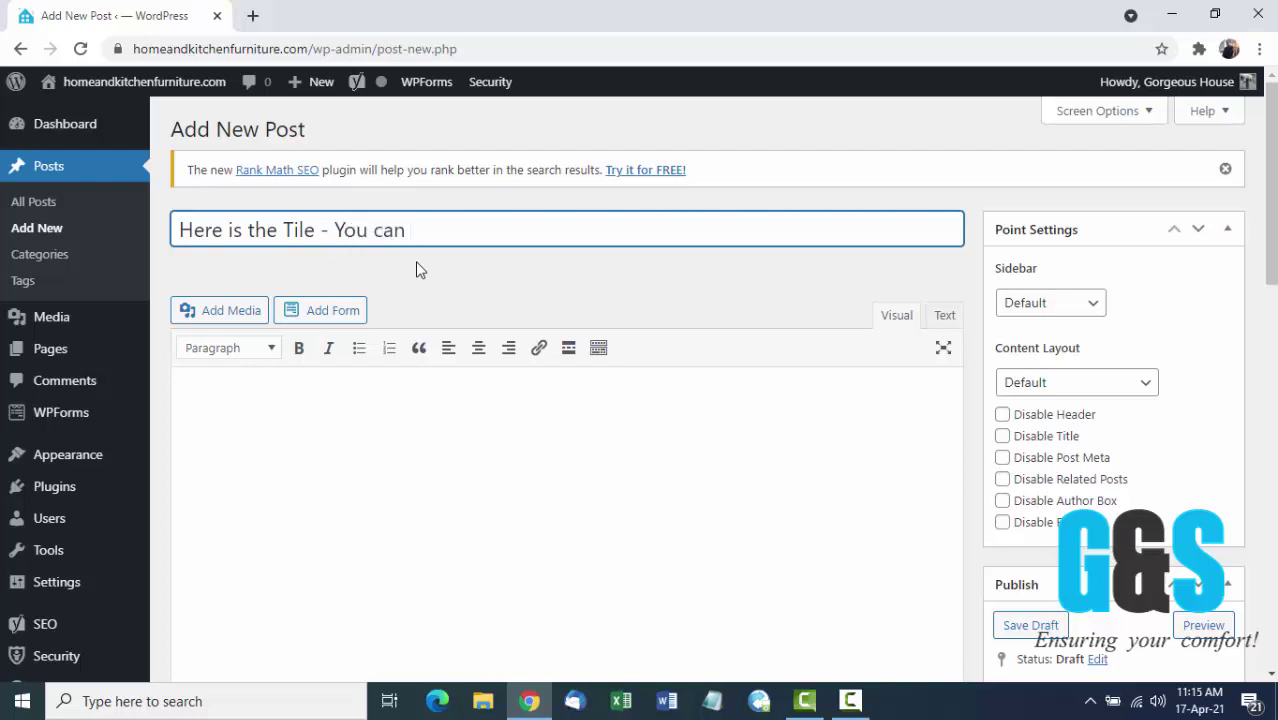
pyautogui.write(' write the the')
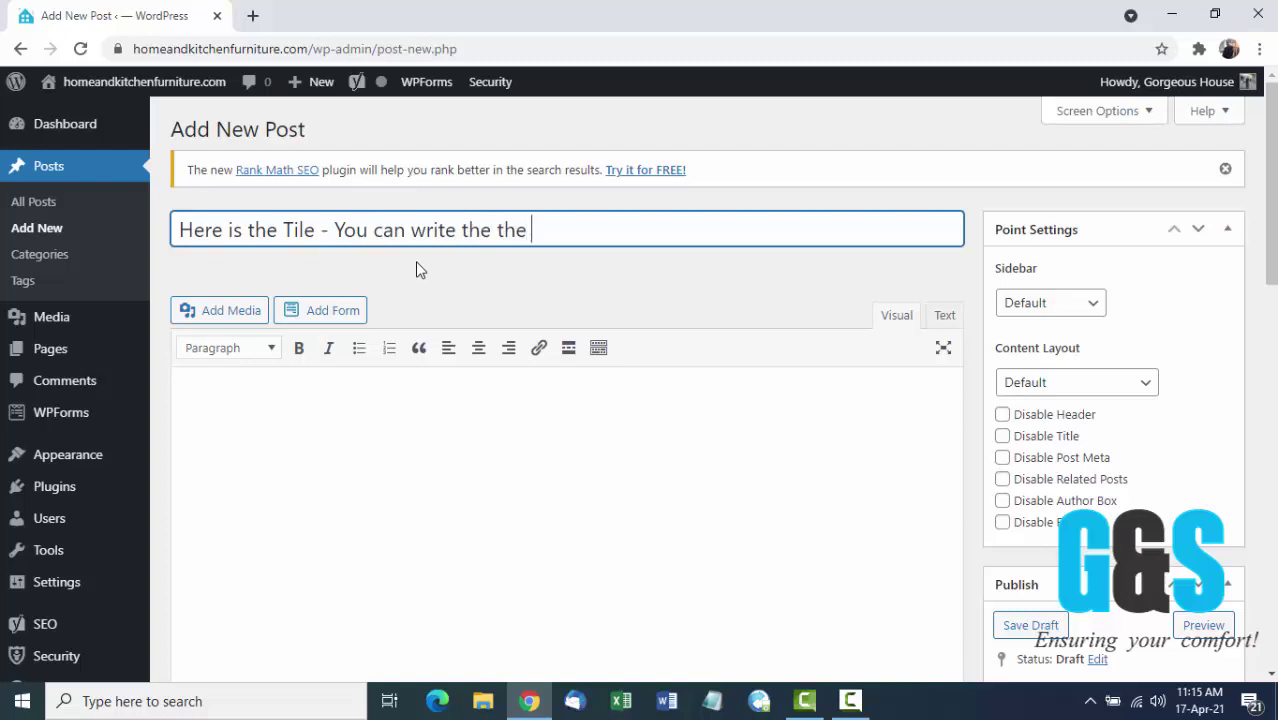
pyautogui.write(' Tile')
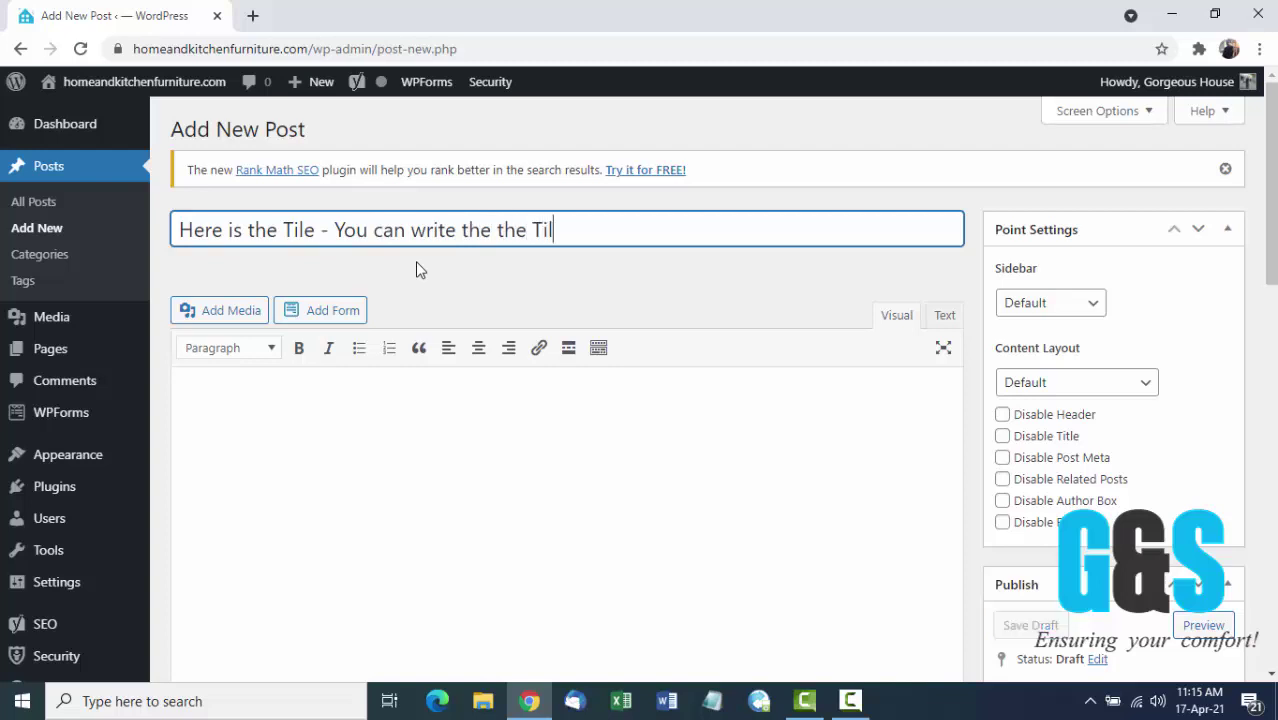
pyautogui.press('BackSpace')
pyautogui.press('BackSpace')
pyautogui.press('BackSpace')
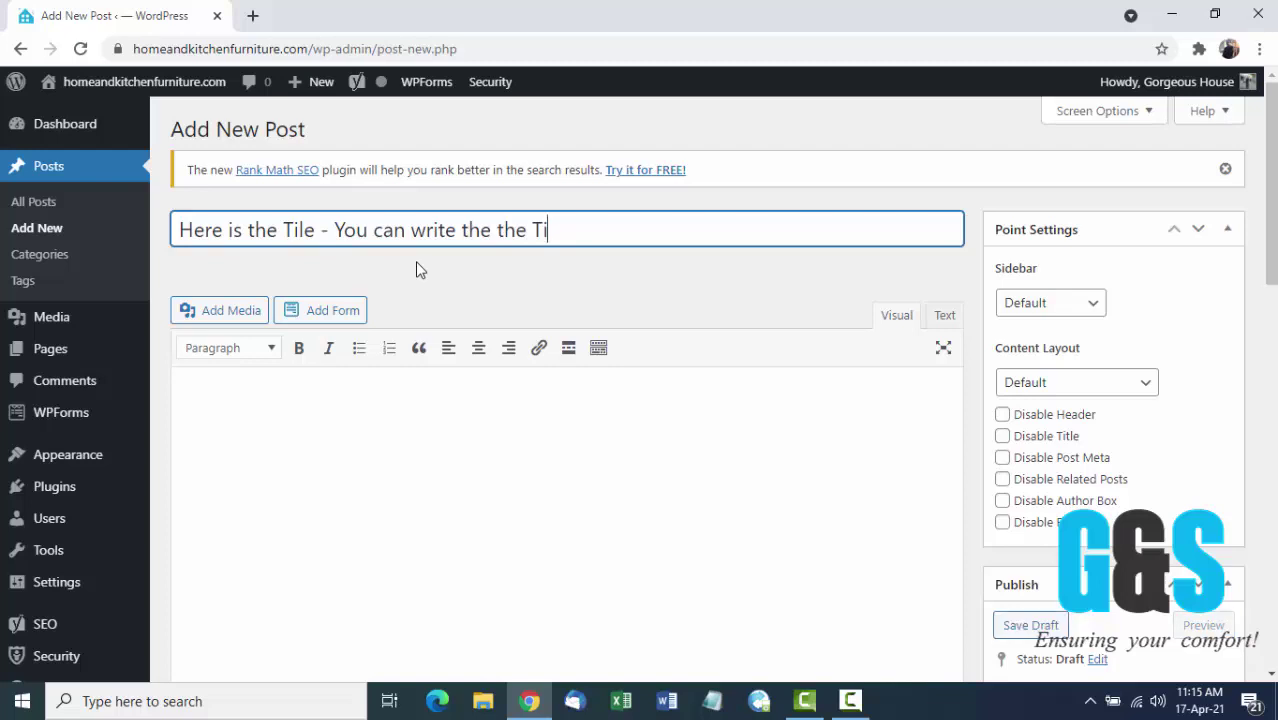
pyautogui.write('tle ')
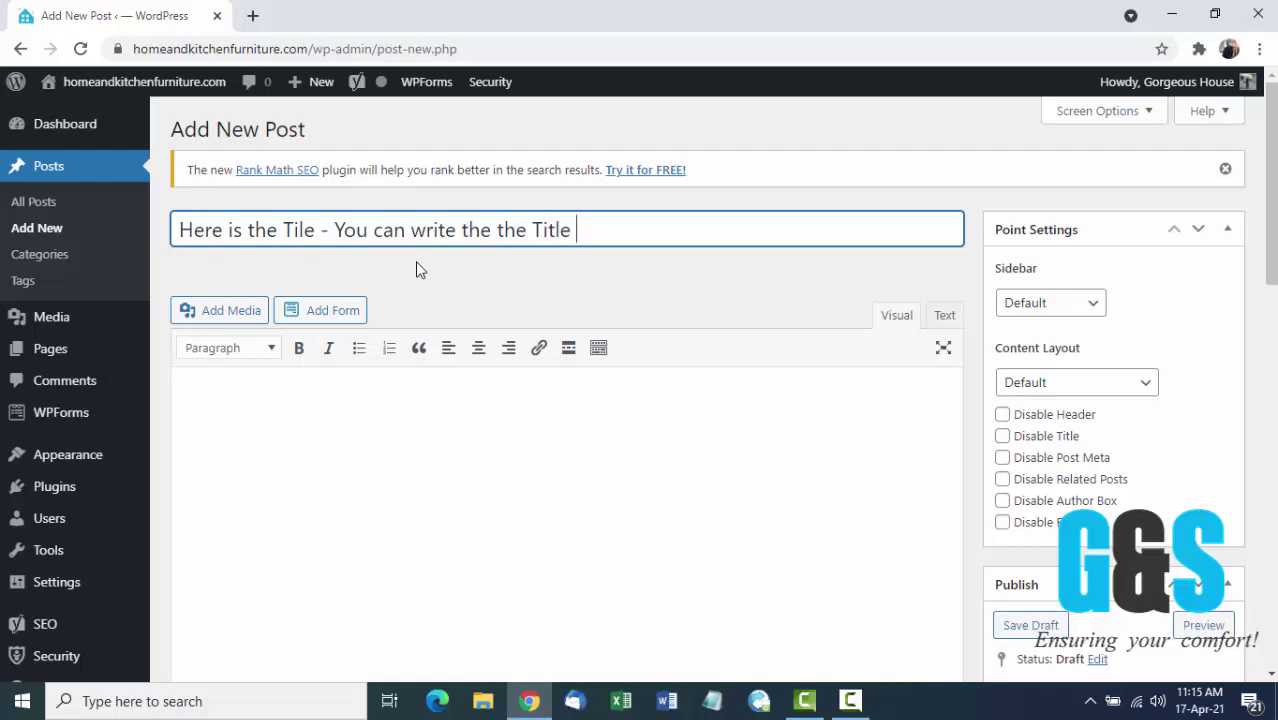
pyautogui.write('here -')
pyautogui.scroll(-9, 664, 557)
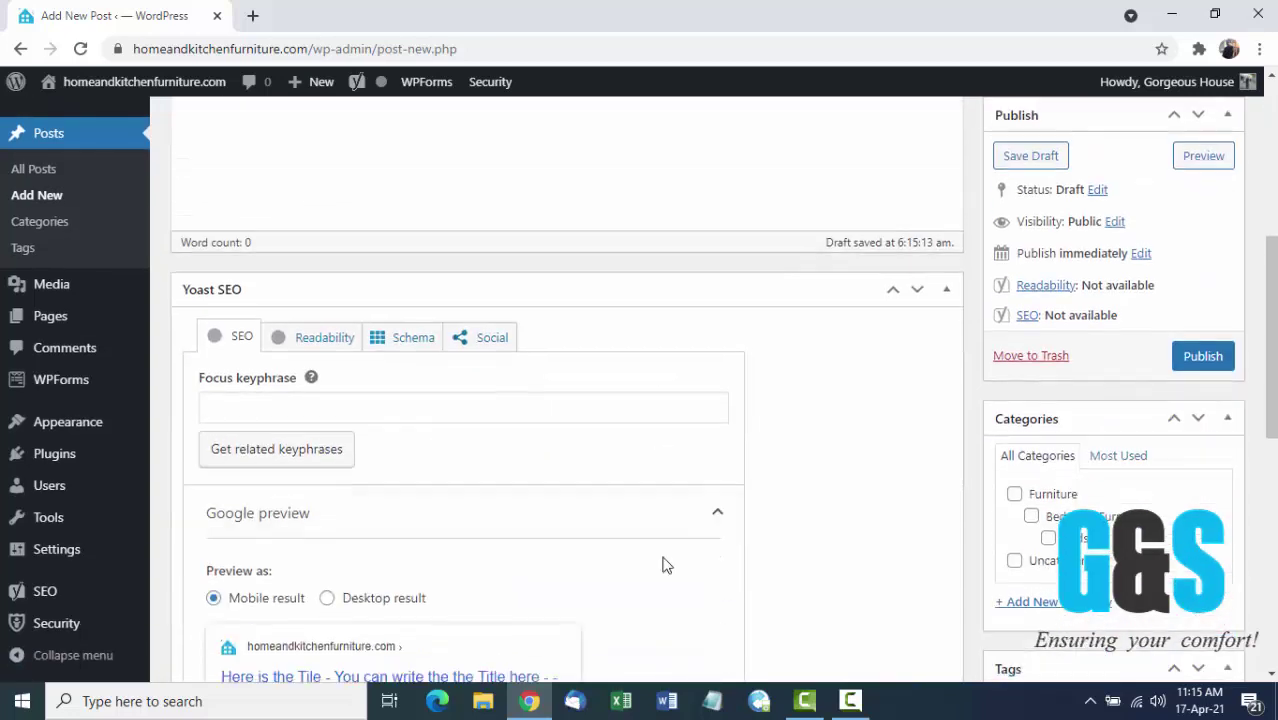
pyautogui.scroll(-1, 664, 565)
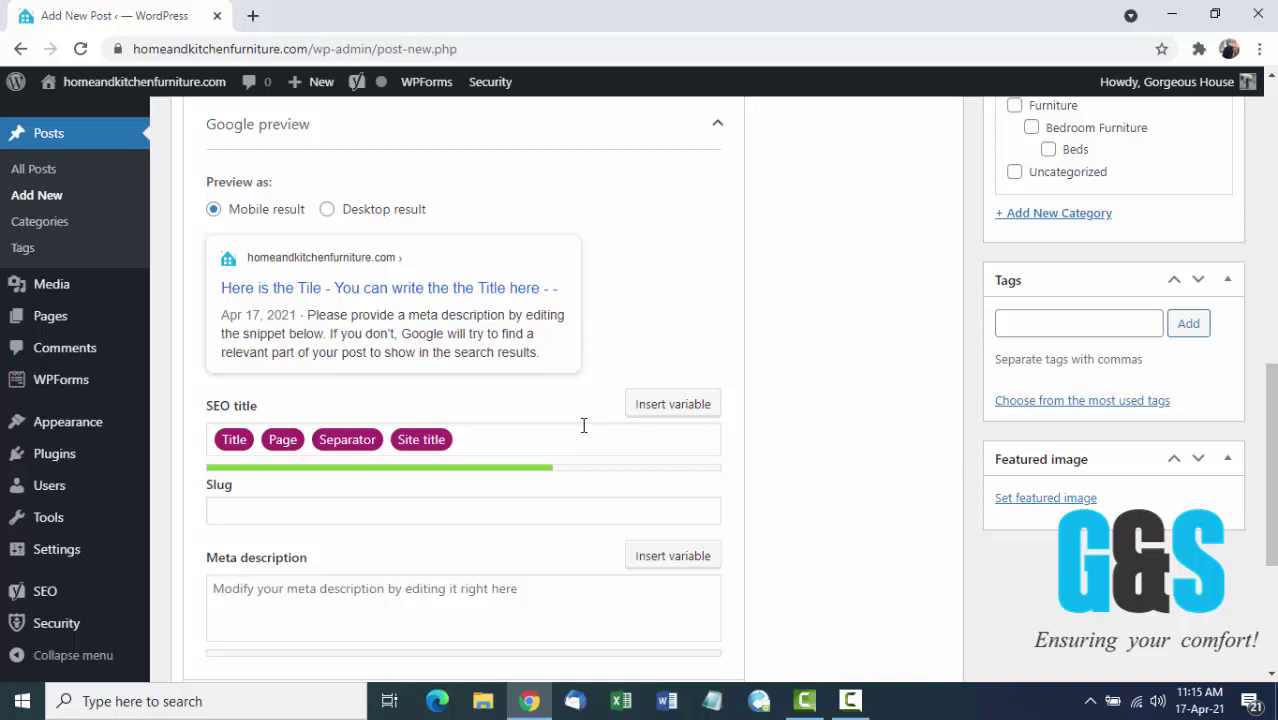
# - Append "Home and Kitchen" to the post title and check the Google preview and SEO title length bar
pyautogui.scroll(8, 583, 425)
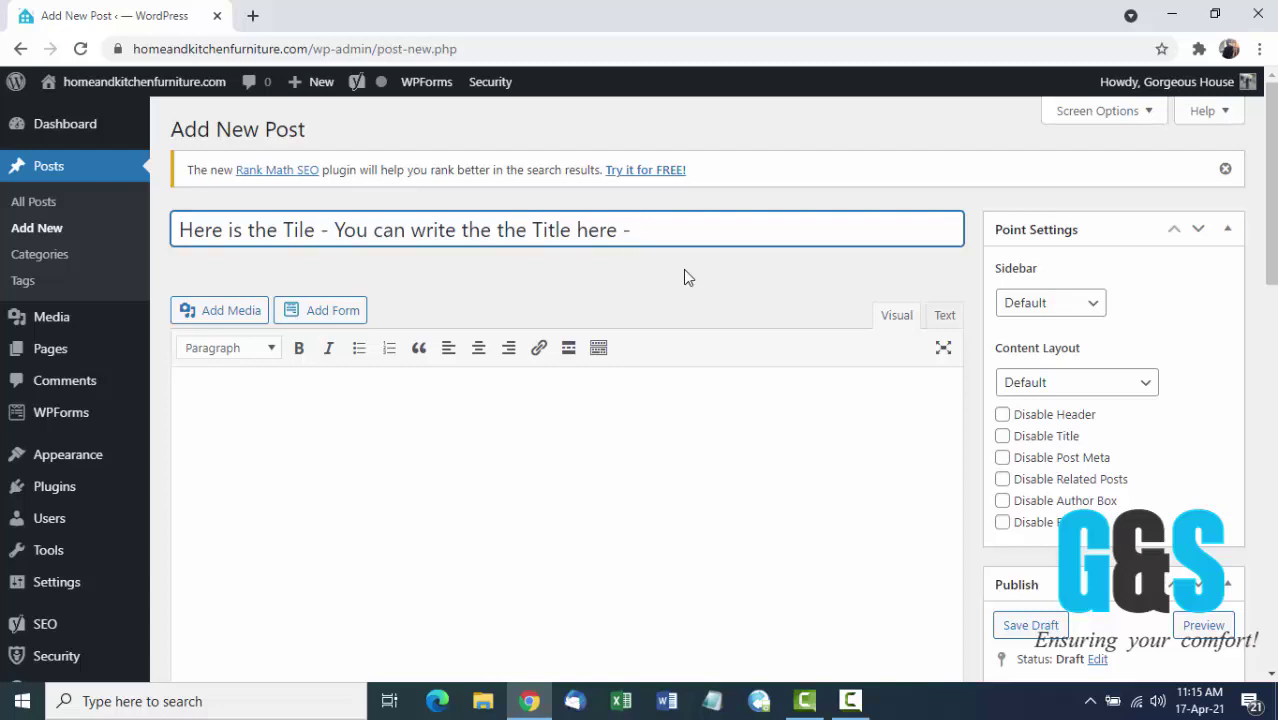
pyautogui.write('Home and ')
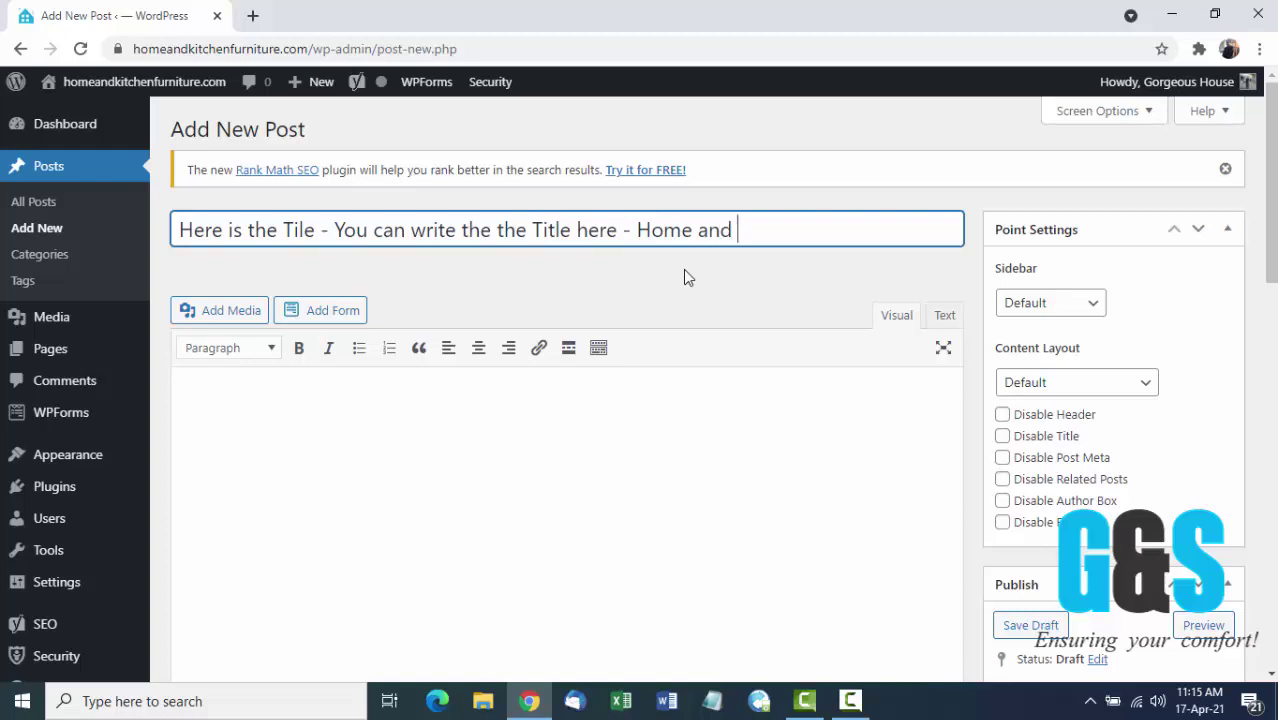
pyautogui.write('Kitchen')
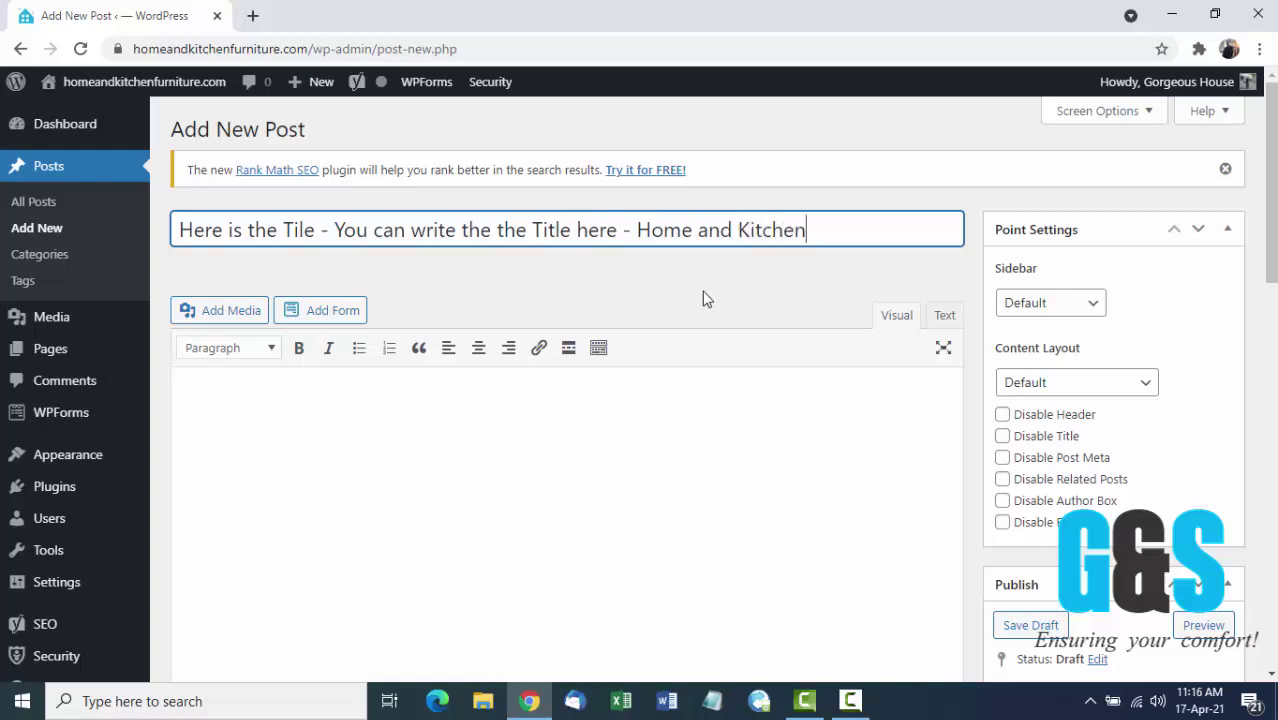
pyautogui.scroll(-10, 807, 545)
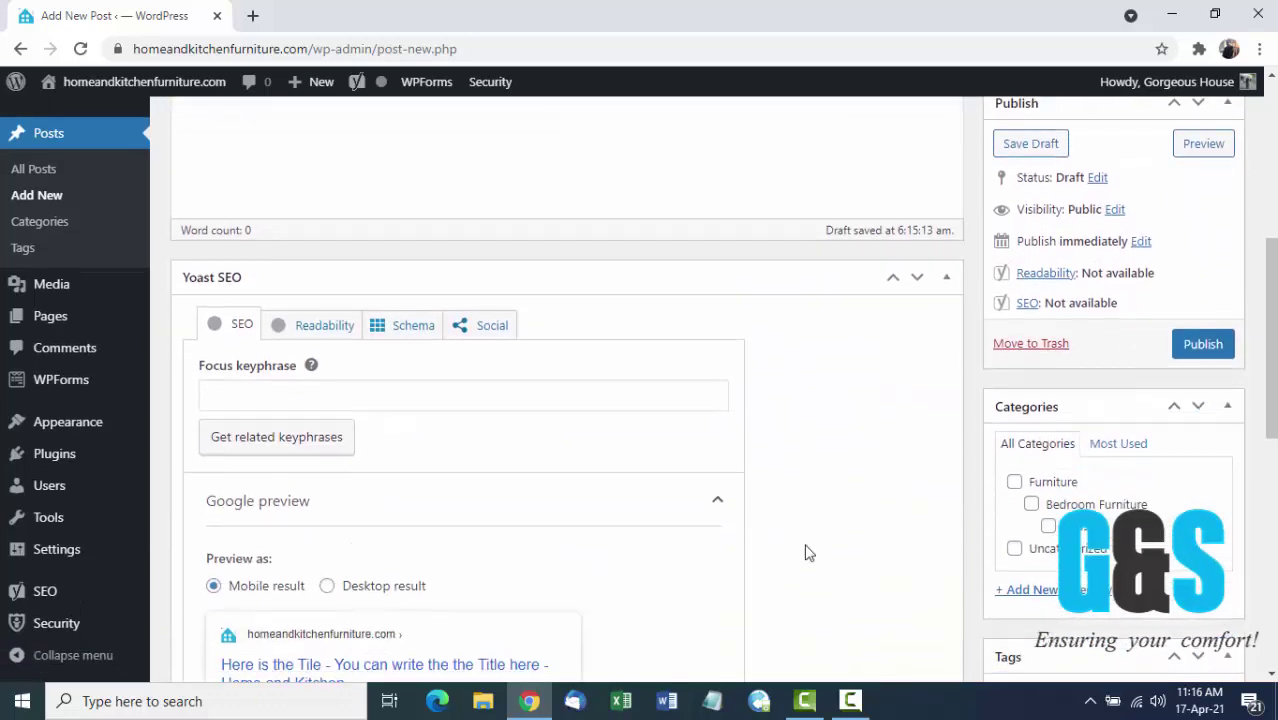
pyautogui.scroll(-1, 809, 553)
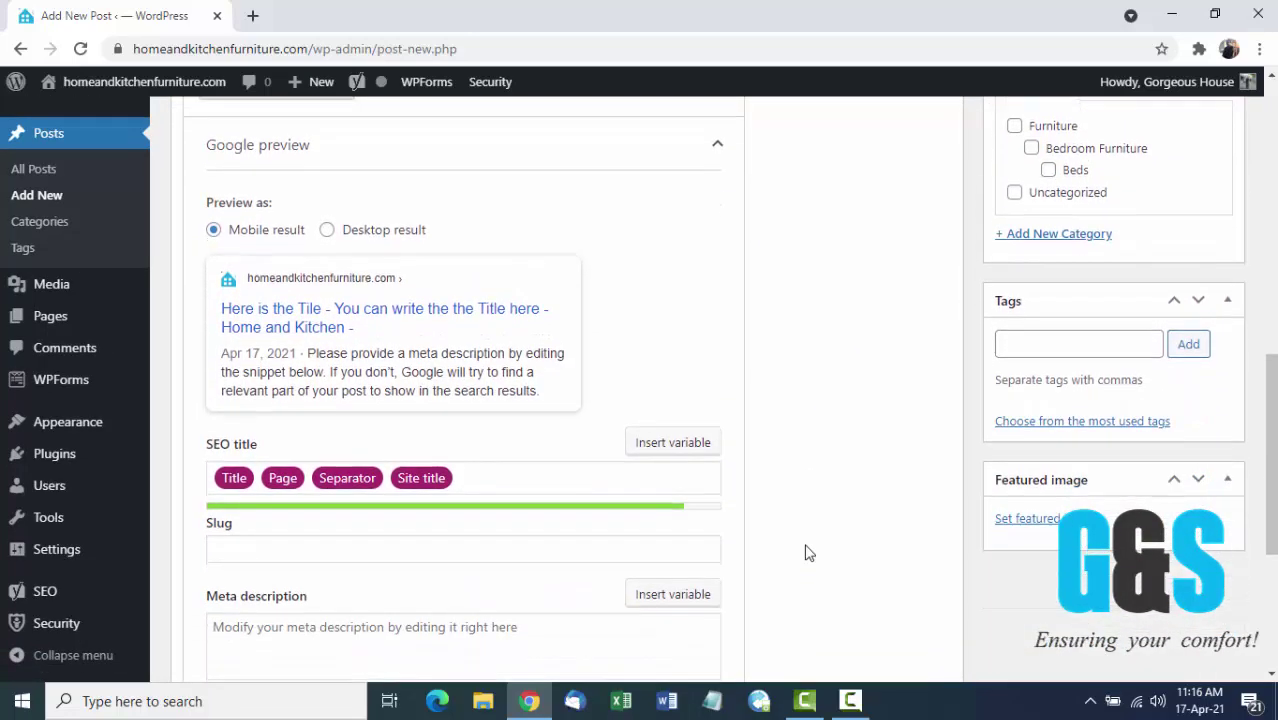
pyautogui.scroll(1, 807, 551)
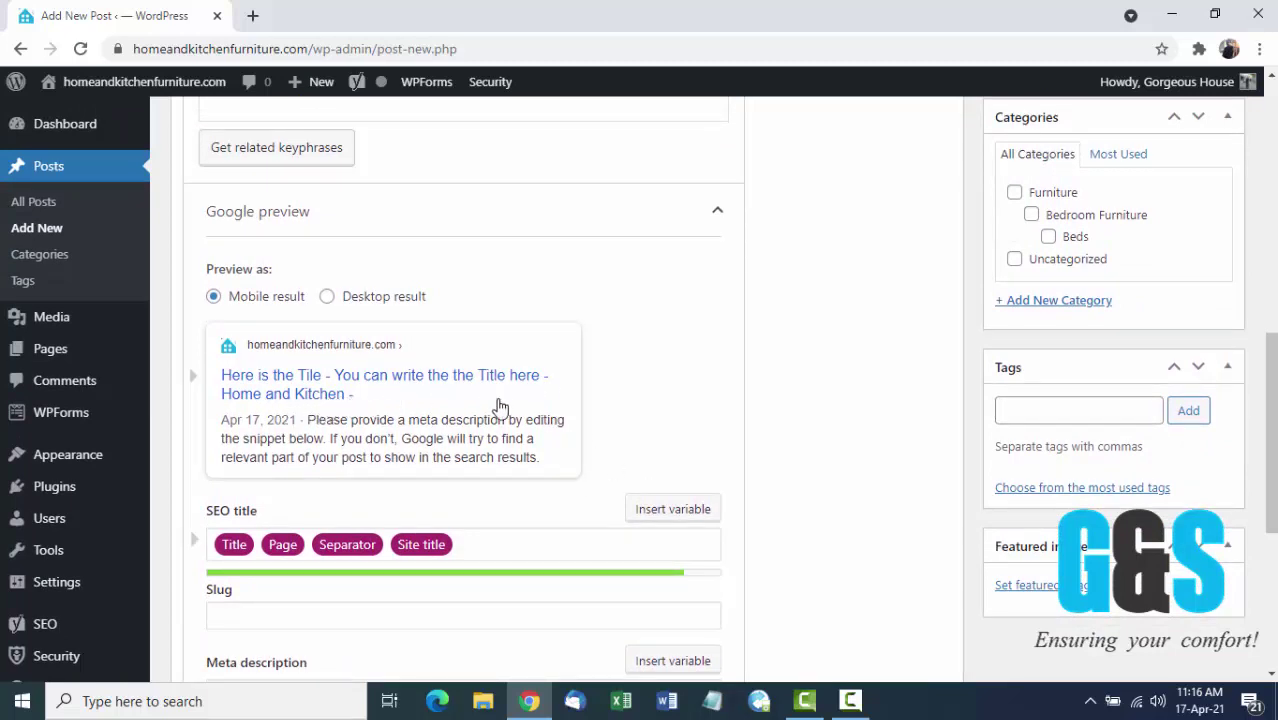
# - Append "- Garden" to the post title, checking the SEO title length bar after each addition
pyautogui.scroll(8, 773, 419)
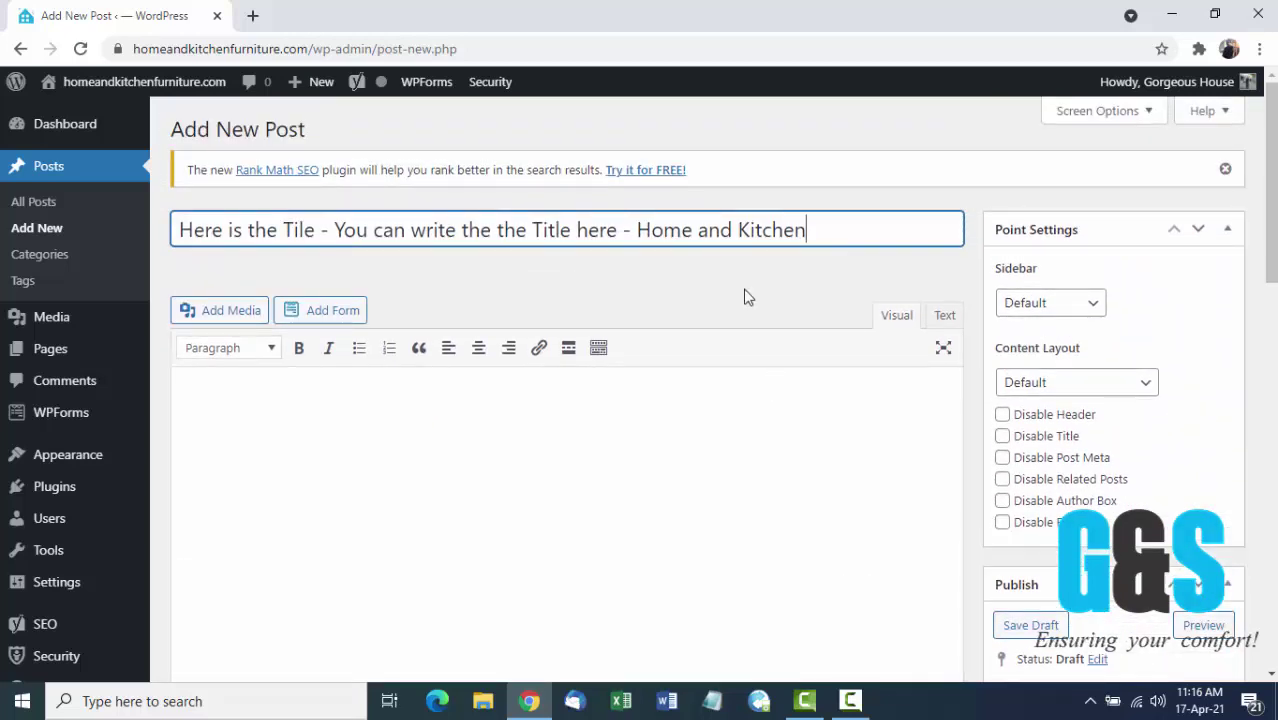
pyautogui.write('-')
pyautogui.scroll(-10, 879, 600)
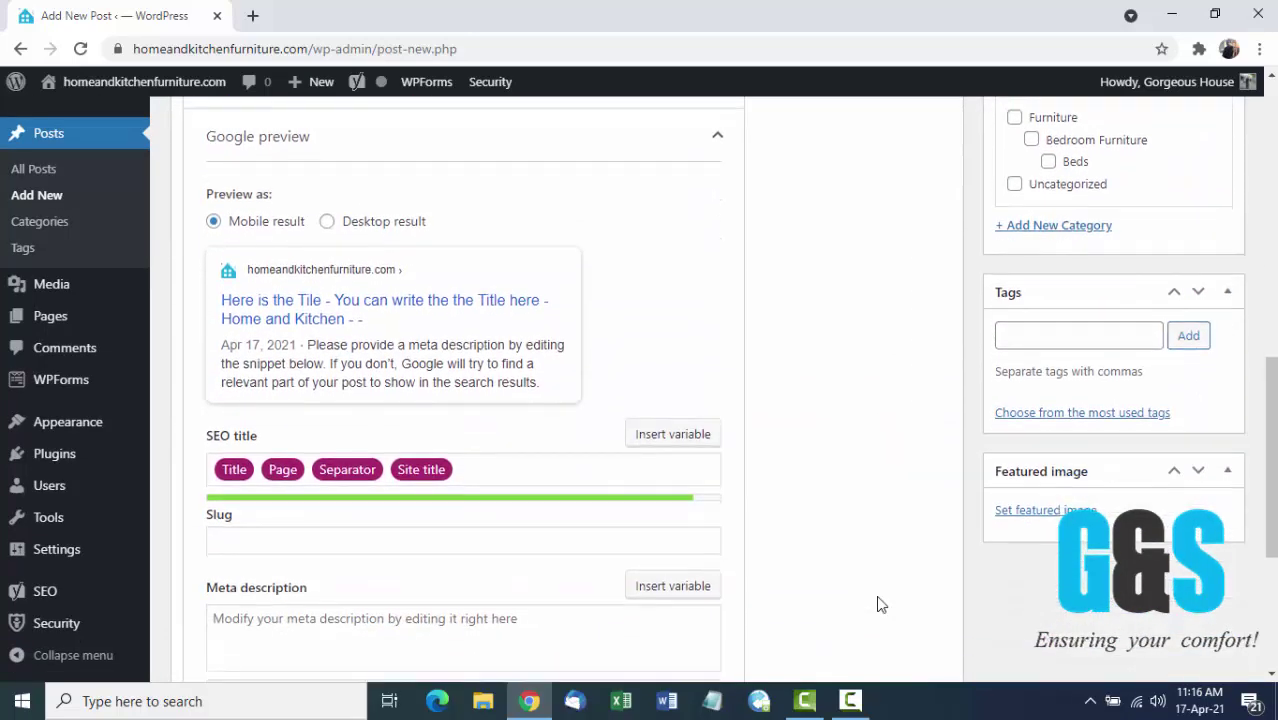
pyautogui.scroll(10, 879, 604)
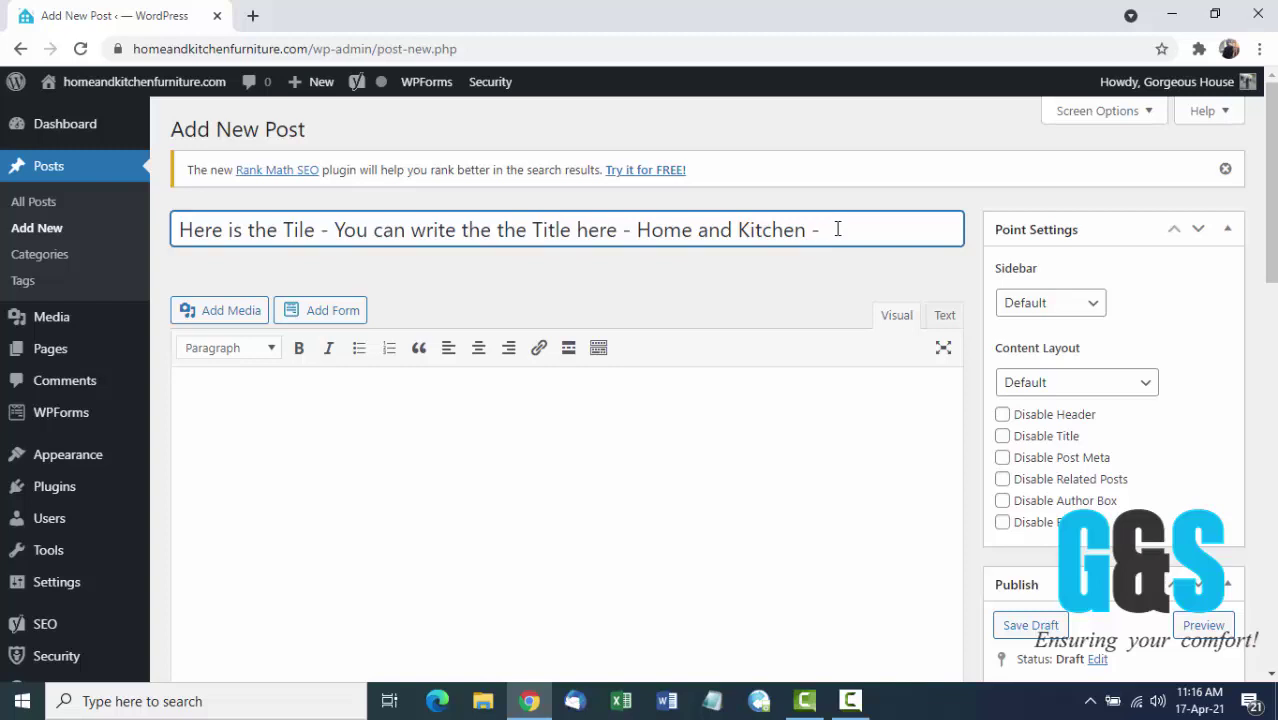
pyautogui.write('Garden')
pyautogui.scroll(-14, 844, 581)
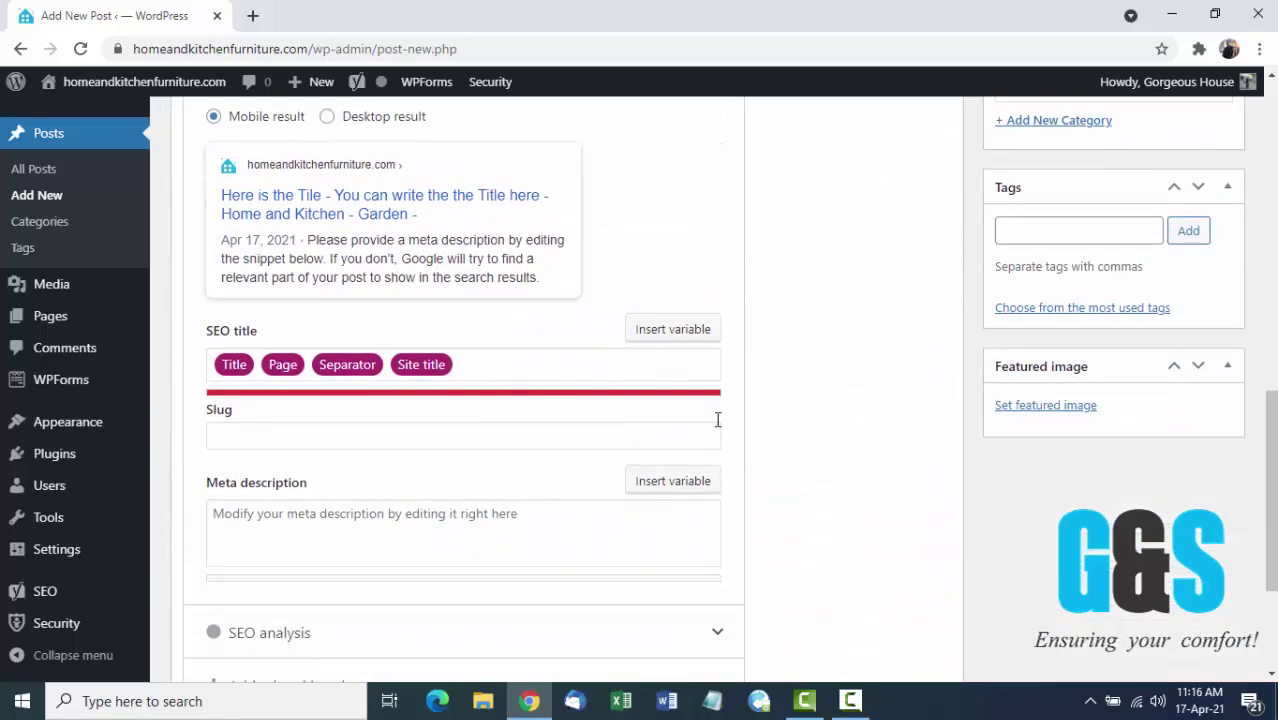
pyautogui.scroll(2, 781, 437)
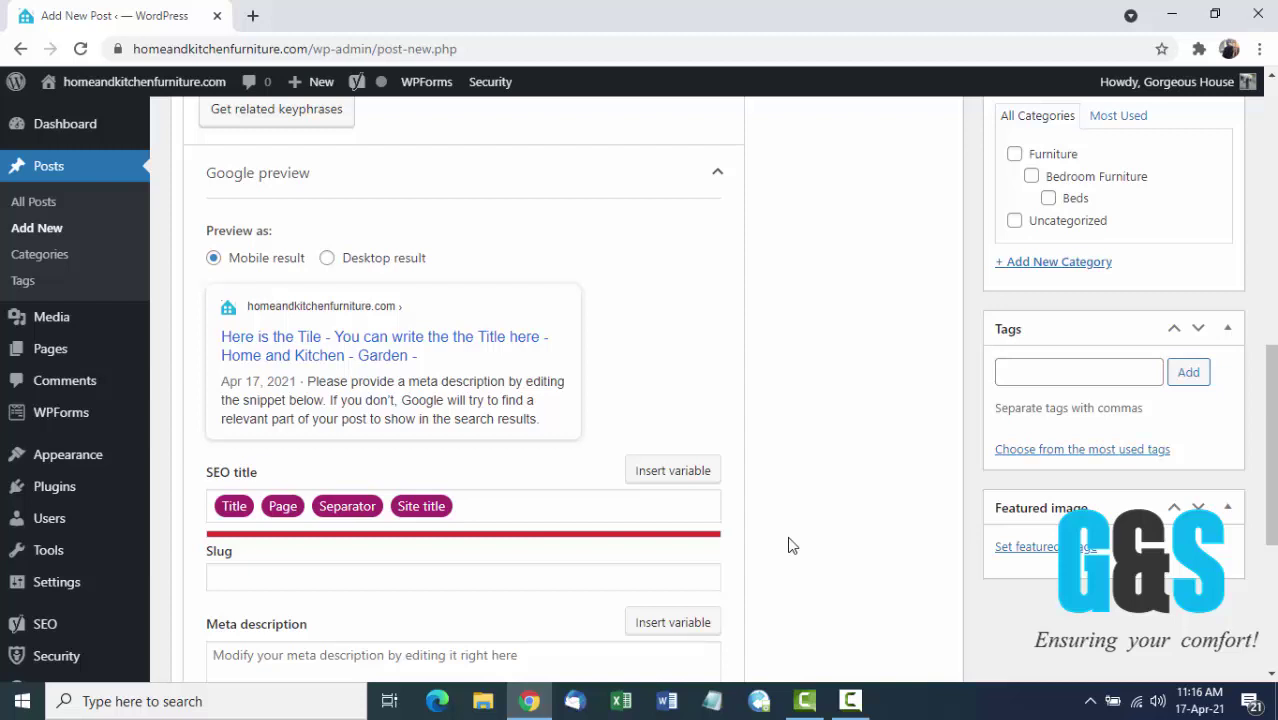
# - Shorten the post title back to "Here is the Tile - You can write the the Title here - Home and Kitchen", checking the preview along the way
pyautogui.scroll(10, 789, 545)
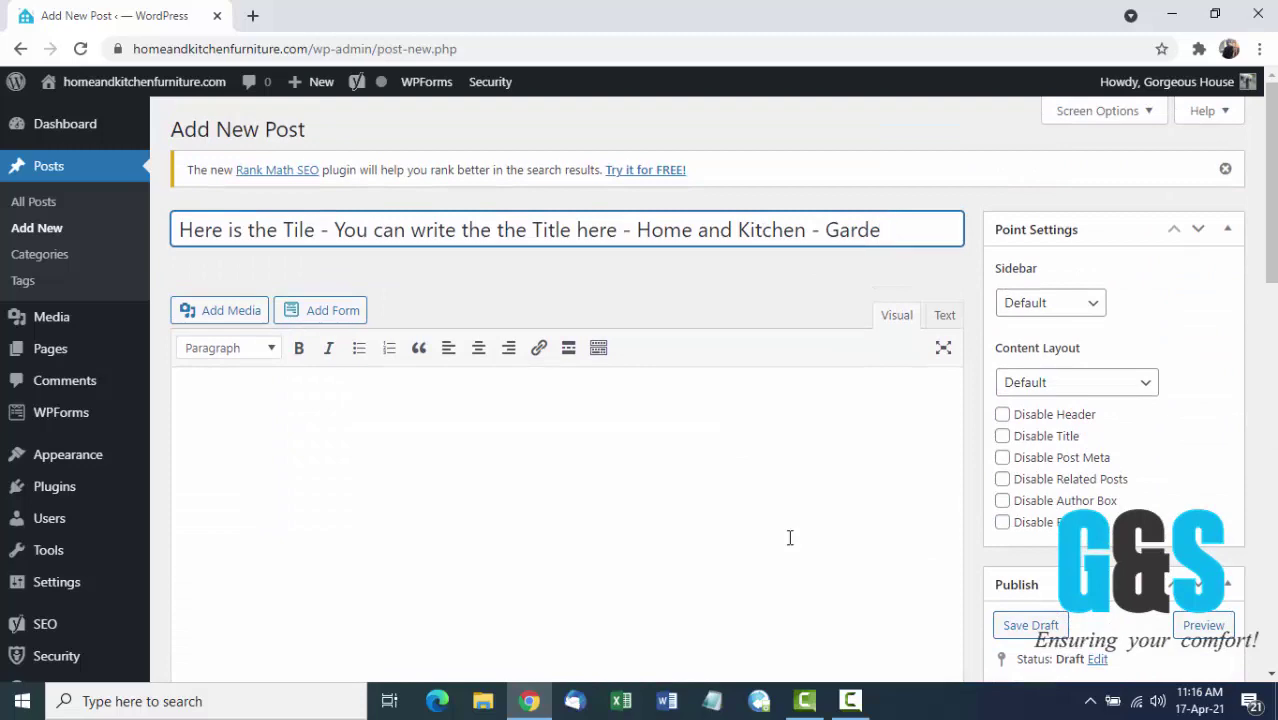
pyautogui.scroll(-10, 789, 540)
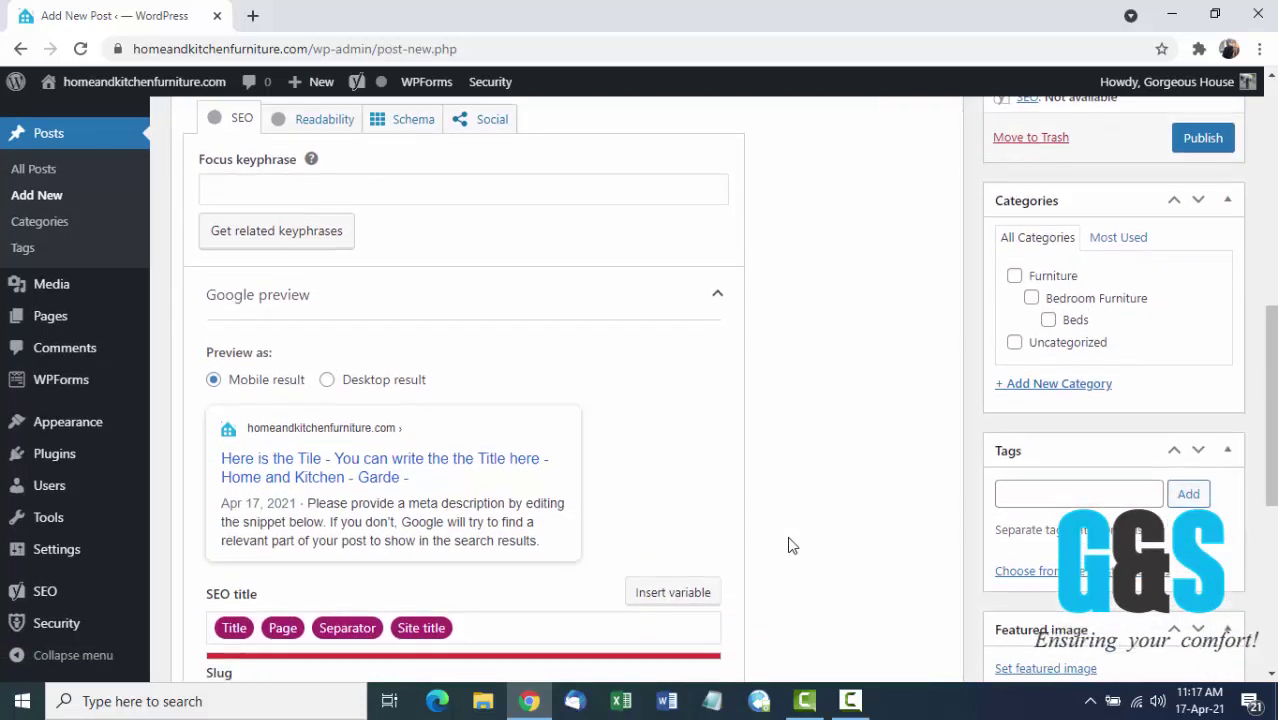
pyautogui.scroll(10, 789, 545)
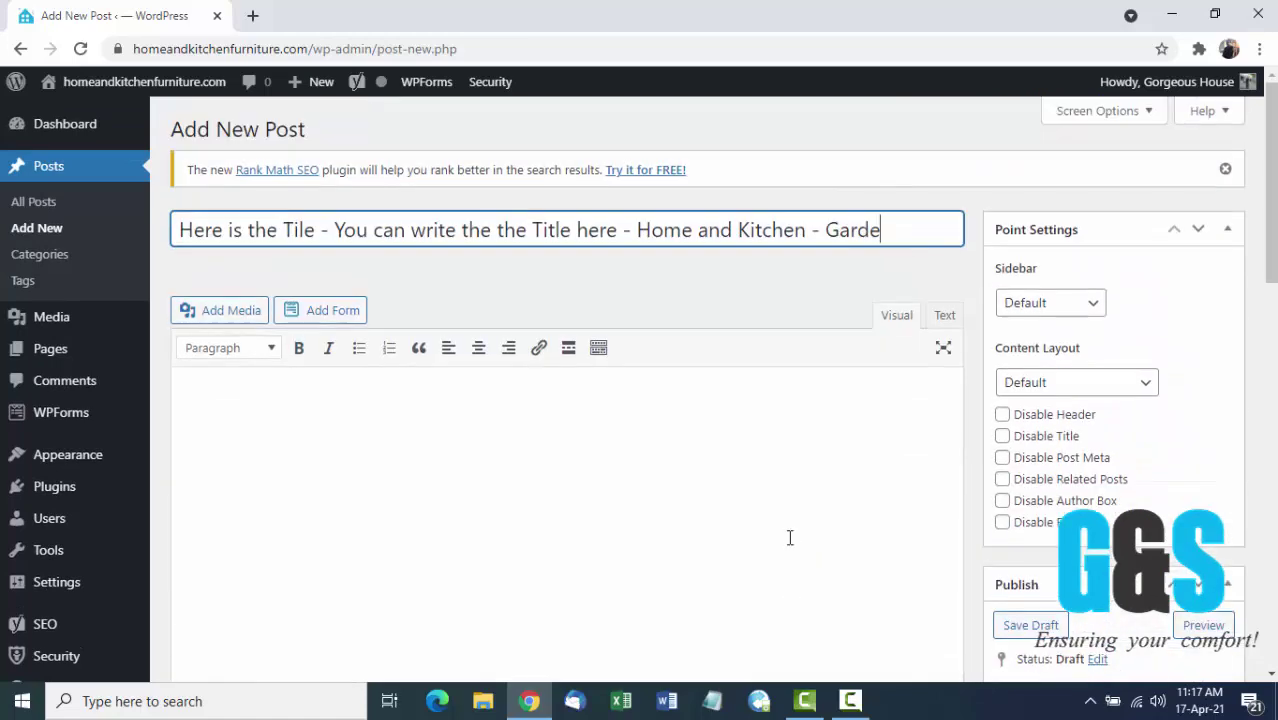
pyautogui.press('BackSpace')
pyautogui.scroll(-7, 814, 450)
pyautogui.scroll(2, 815, 455)
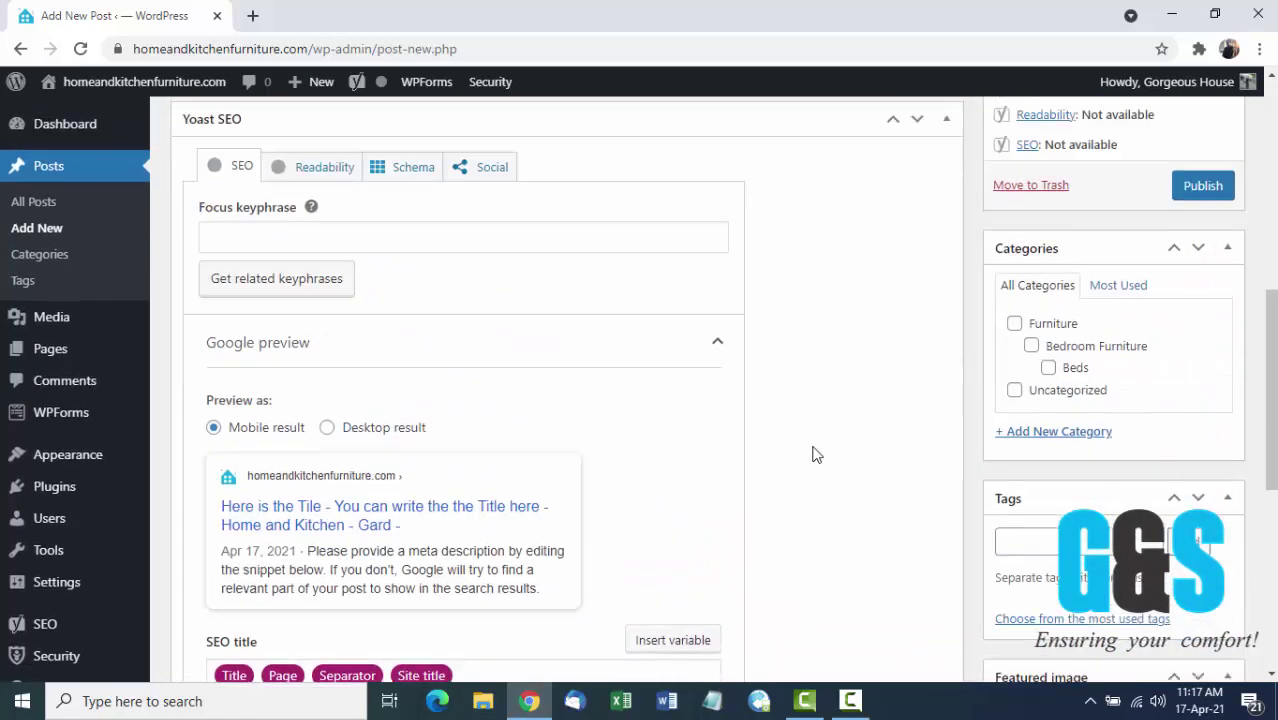
pyautogui.scroll(5, 812, 455)
pyautogui.press('BackSpace')
pyautogui.press('BackSpace')
pyautogui.press('BackSpace')
pyautogui.press('BackSpace')
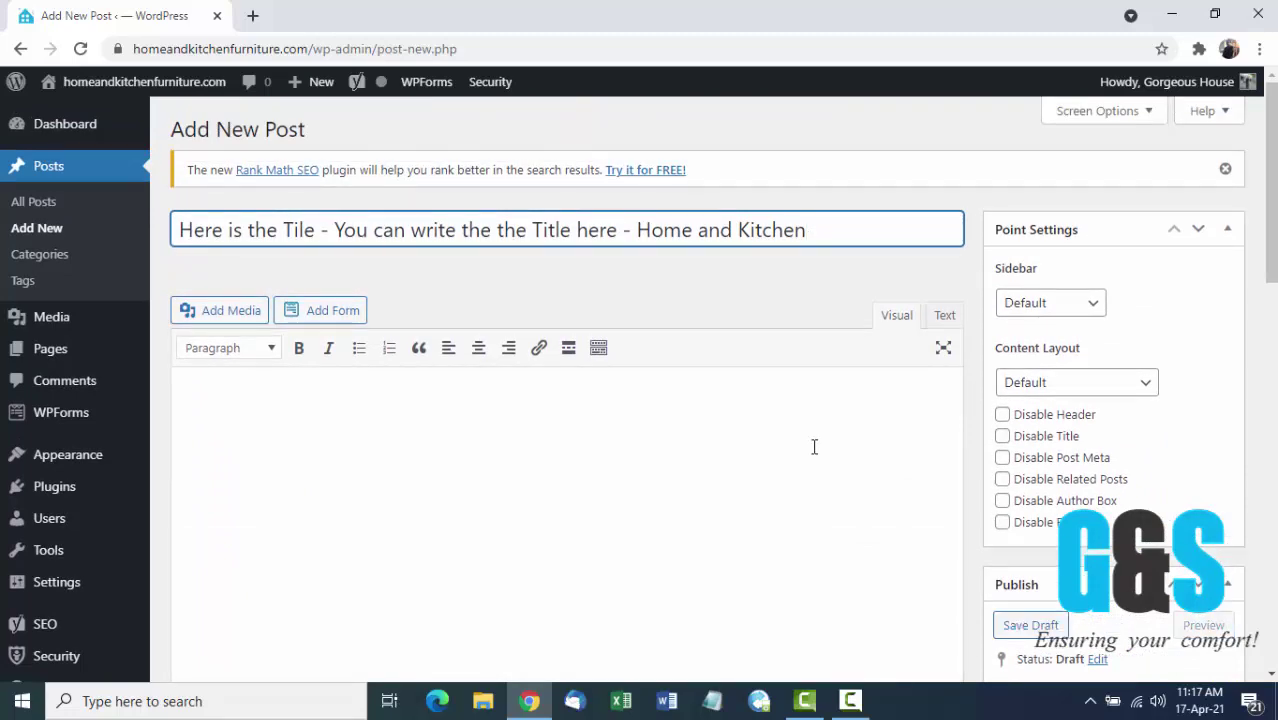
# - Check the SEO title length bar for the shortened title and view the Google preview as desktop result
pyautogui.scroll(-5, 814, 450)
pyautogui.scroll(-3, 812, 455)
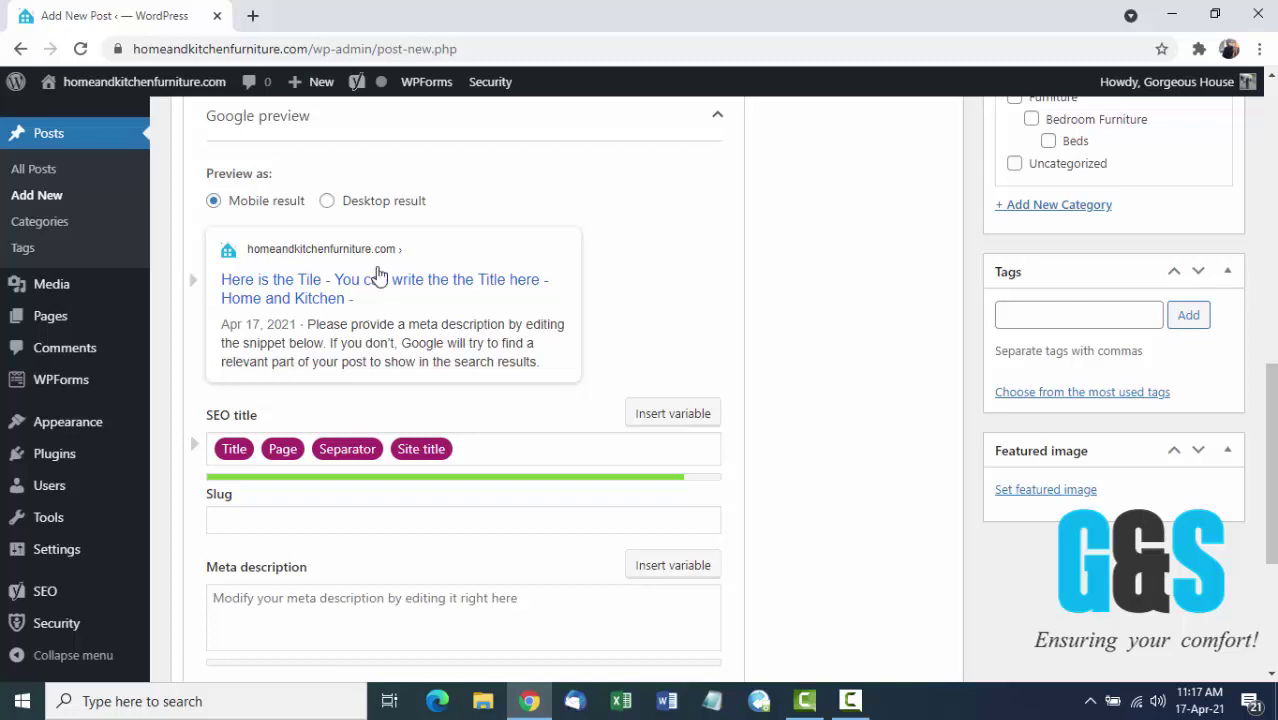
pyautogui.click(327, 201)
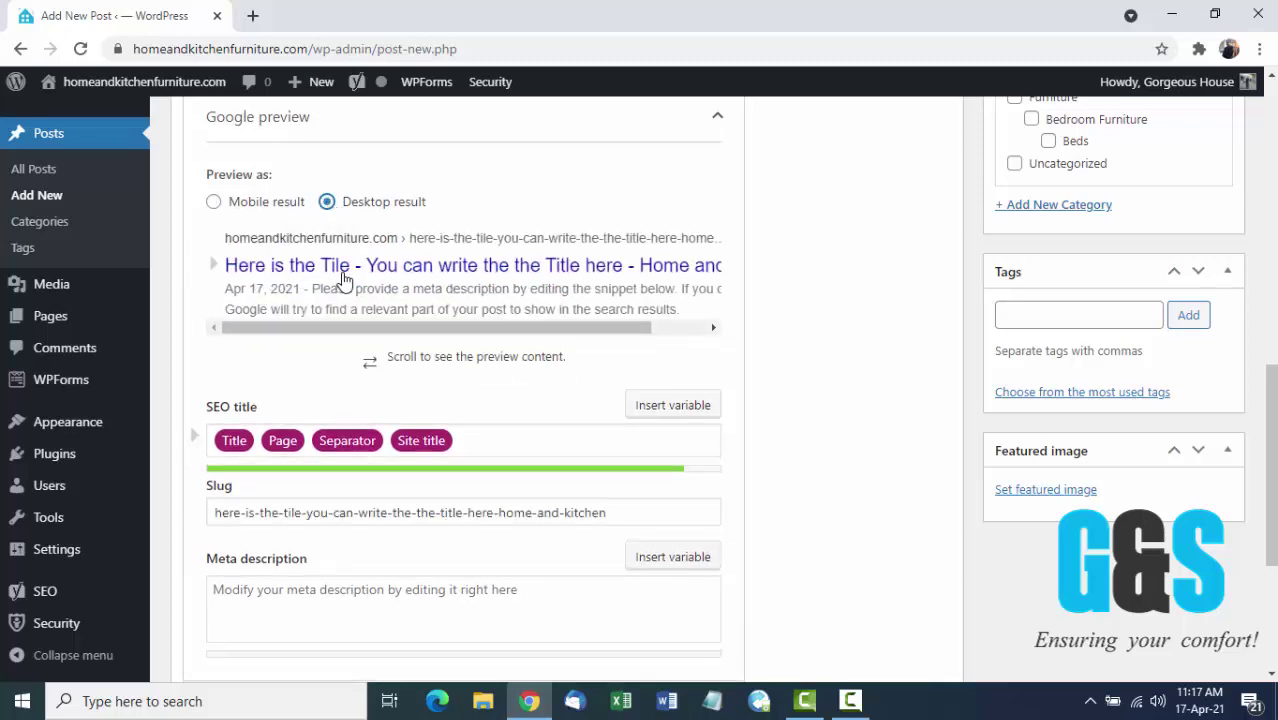
# - Correct "Tile" to "Title" in the post title and review the Google preview, SEO title and slug
pyautogui.scroll(5, 582, 345)
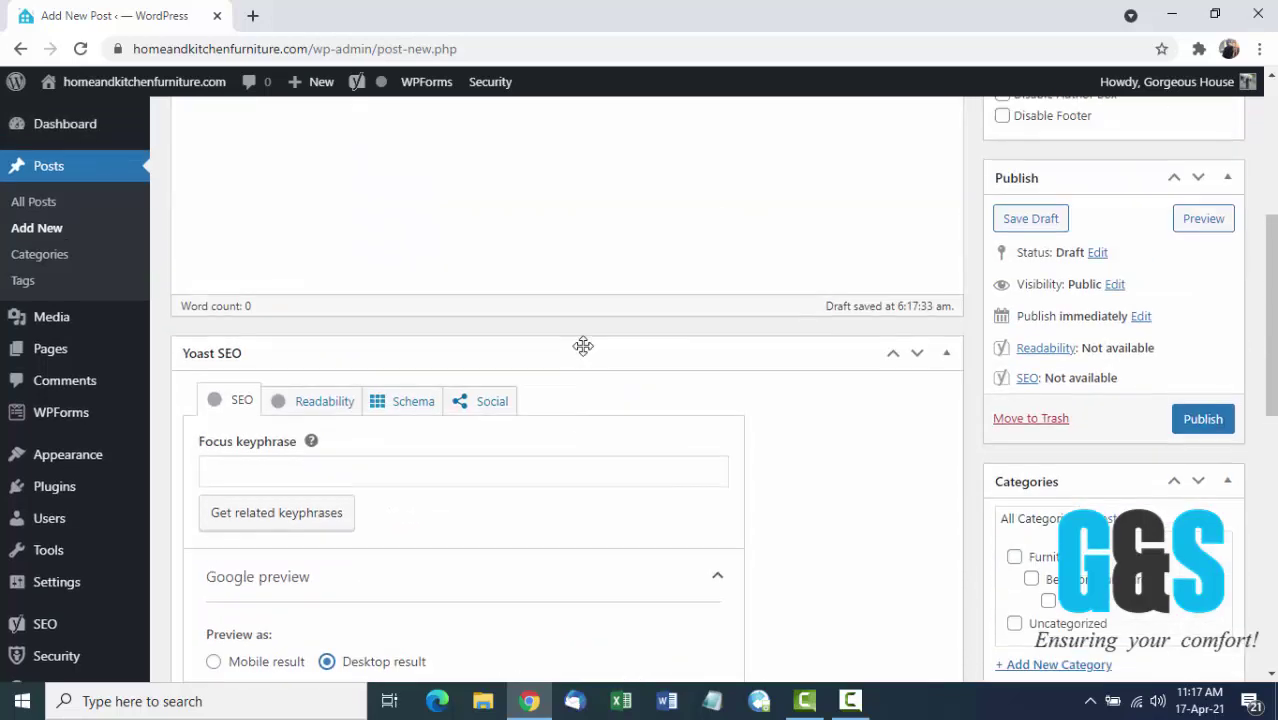
pyautogui.scroll(5, 582, 345)
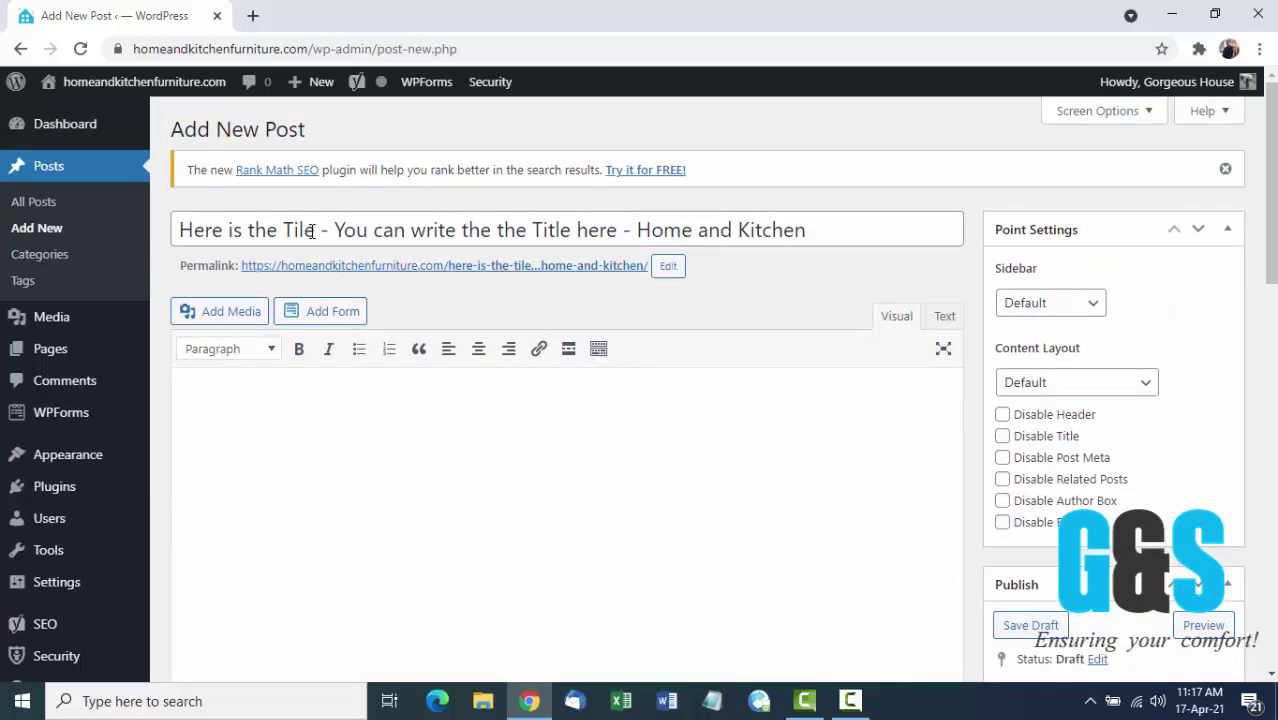
pyautogui.click(299, 231)
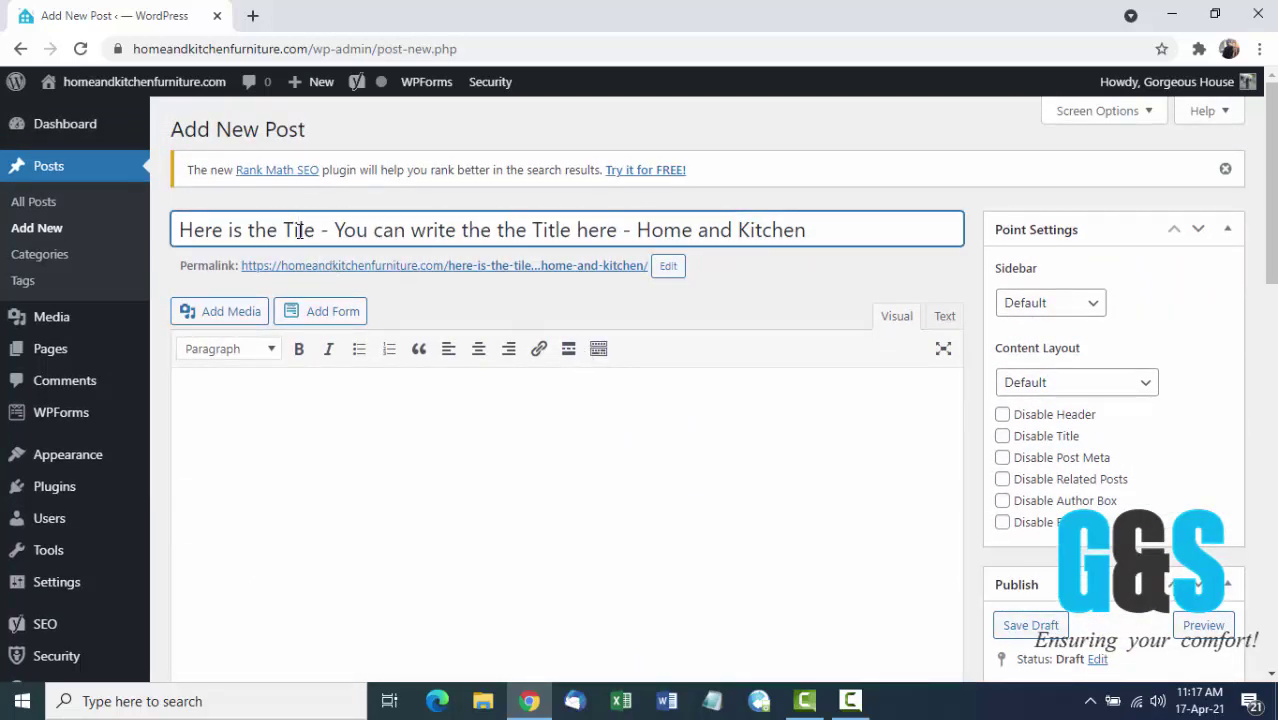
pyautogui.write('t')
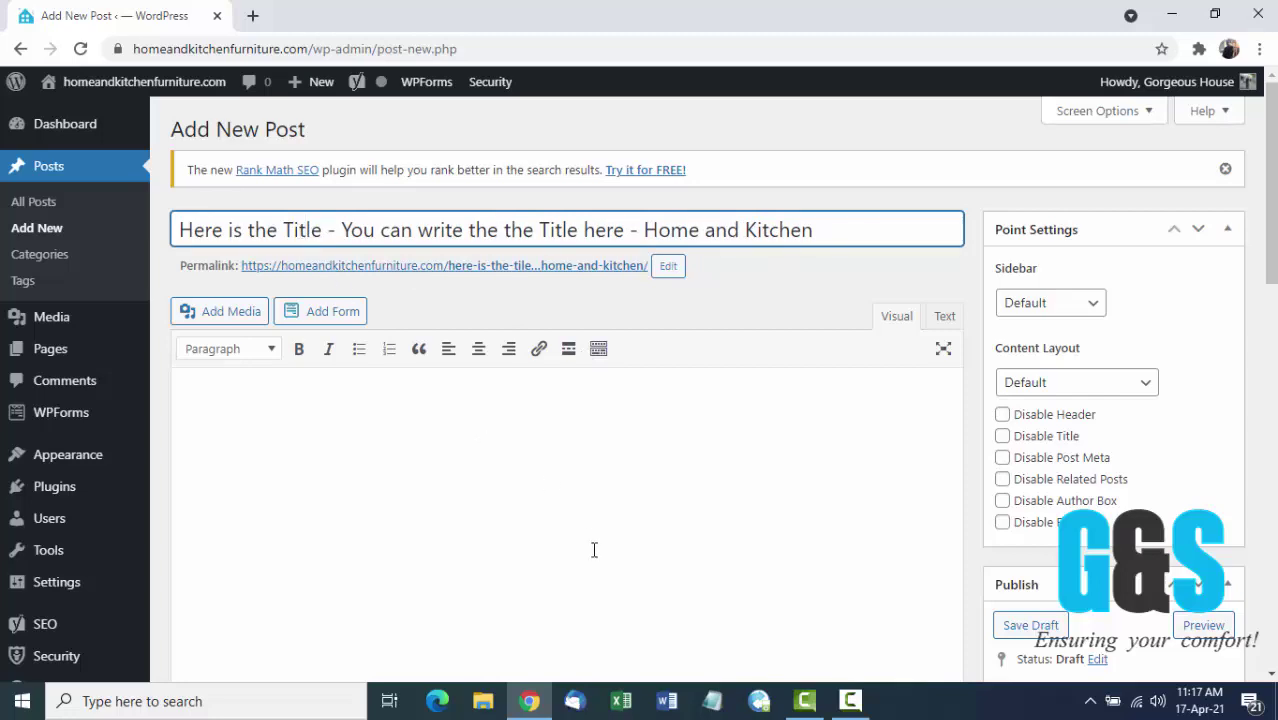
pyautogui.scroll(-8, 594, 550)
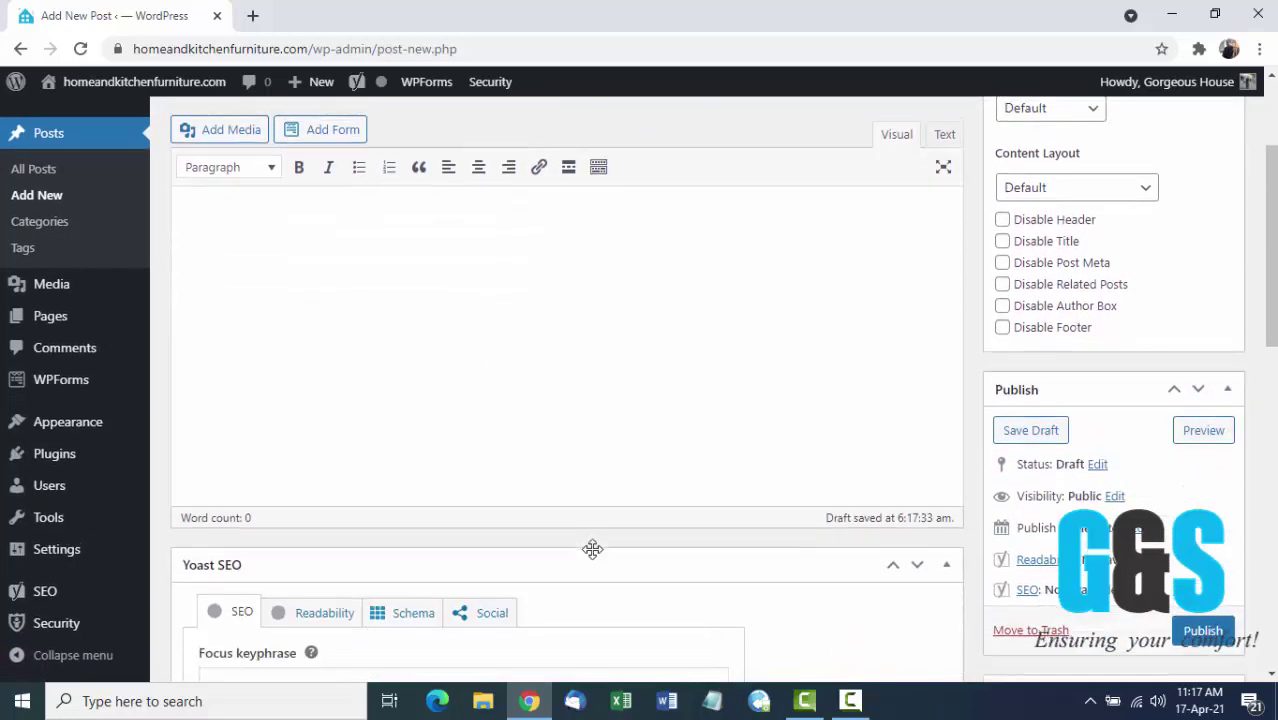
pyautogui.scroll(-5, 594, 558)
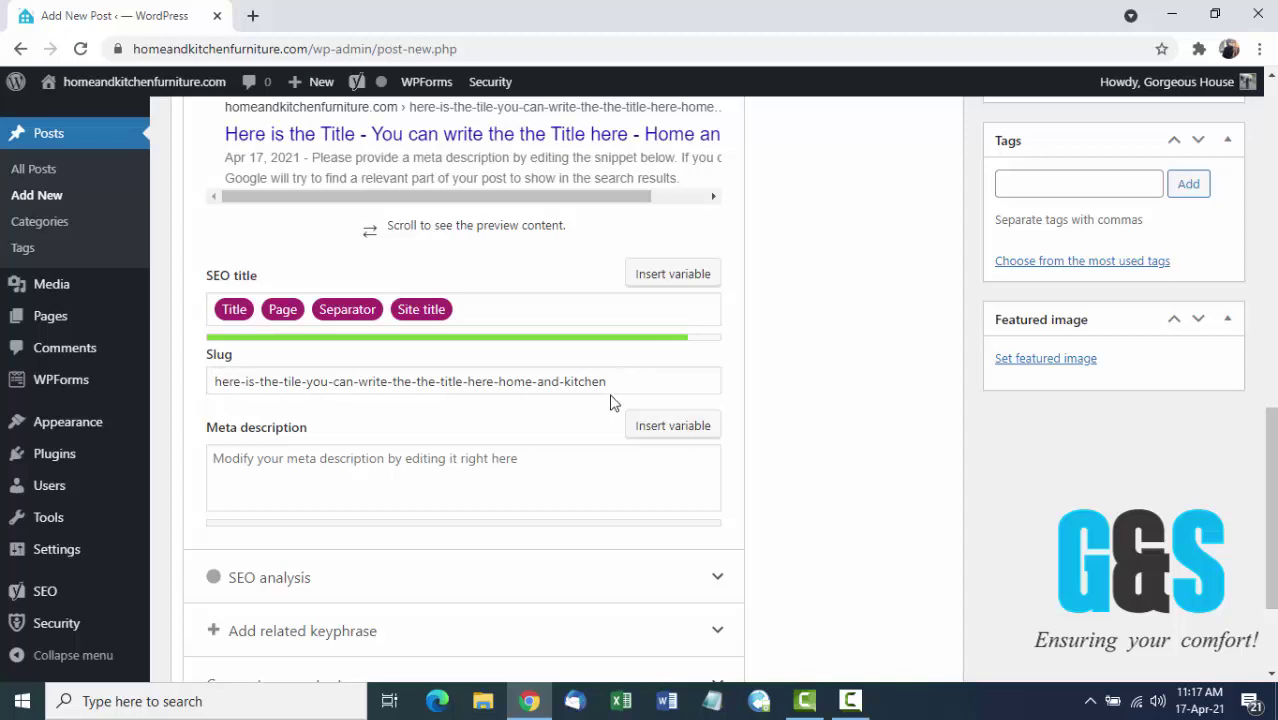
pyautogui.scroll(2, 610, 385)
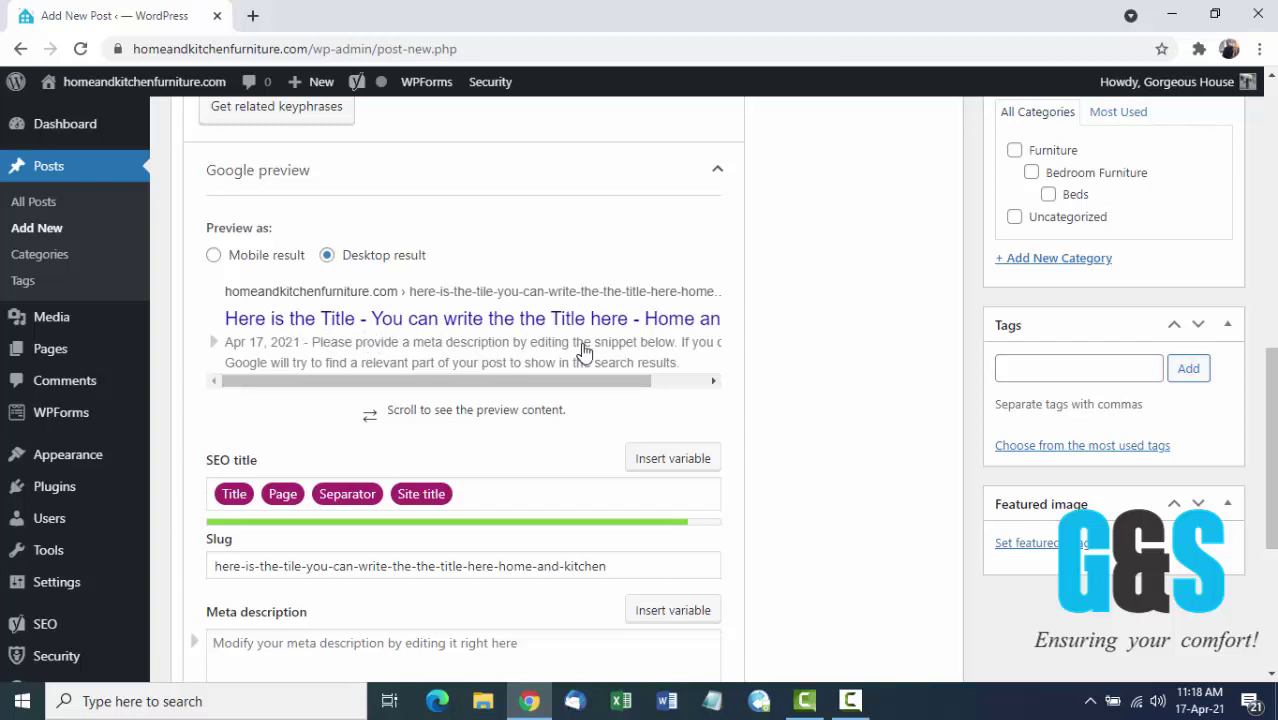
pyautogui.scroll(6, 808, 369)
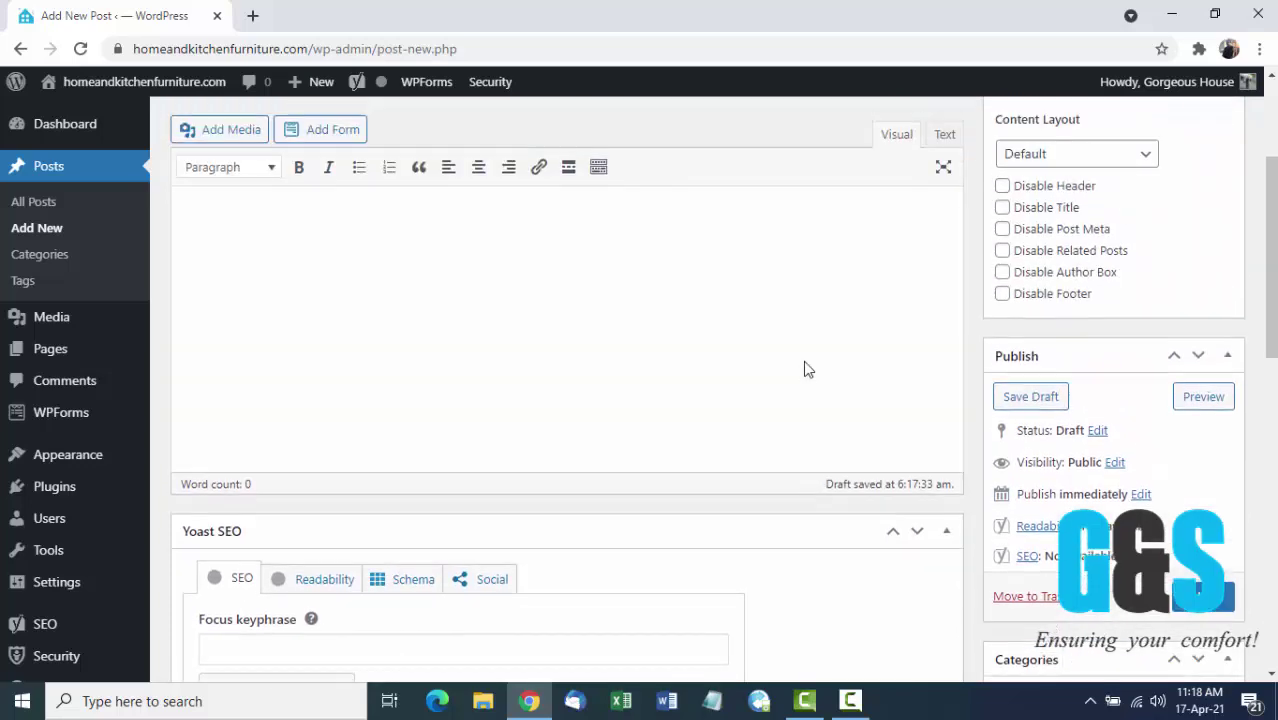
pyautogui.scroll(2, 808, 369)
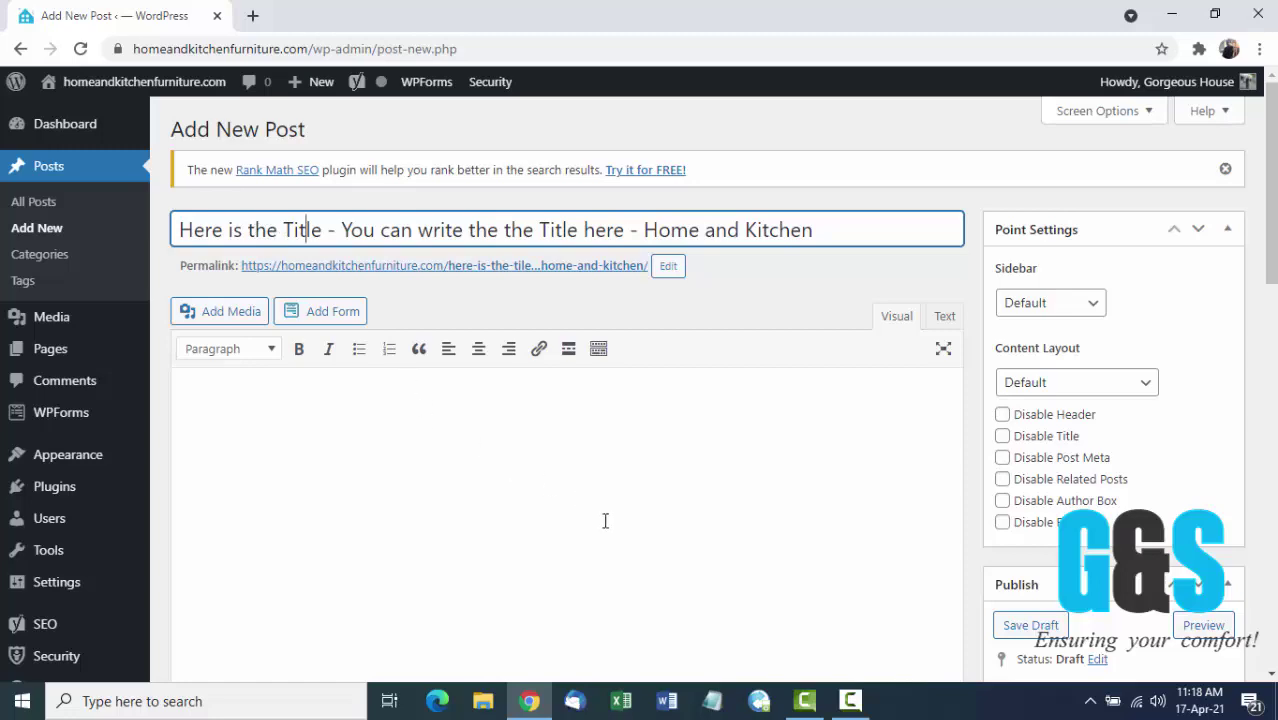
# - Start editing the empty meta description of the search snippet and review the post title and Google preview above it
pyautogui.scroll(-1, 605, 520)
pyautogui.scroll(-9, 605, 520)
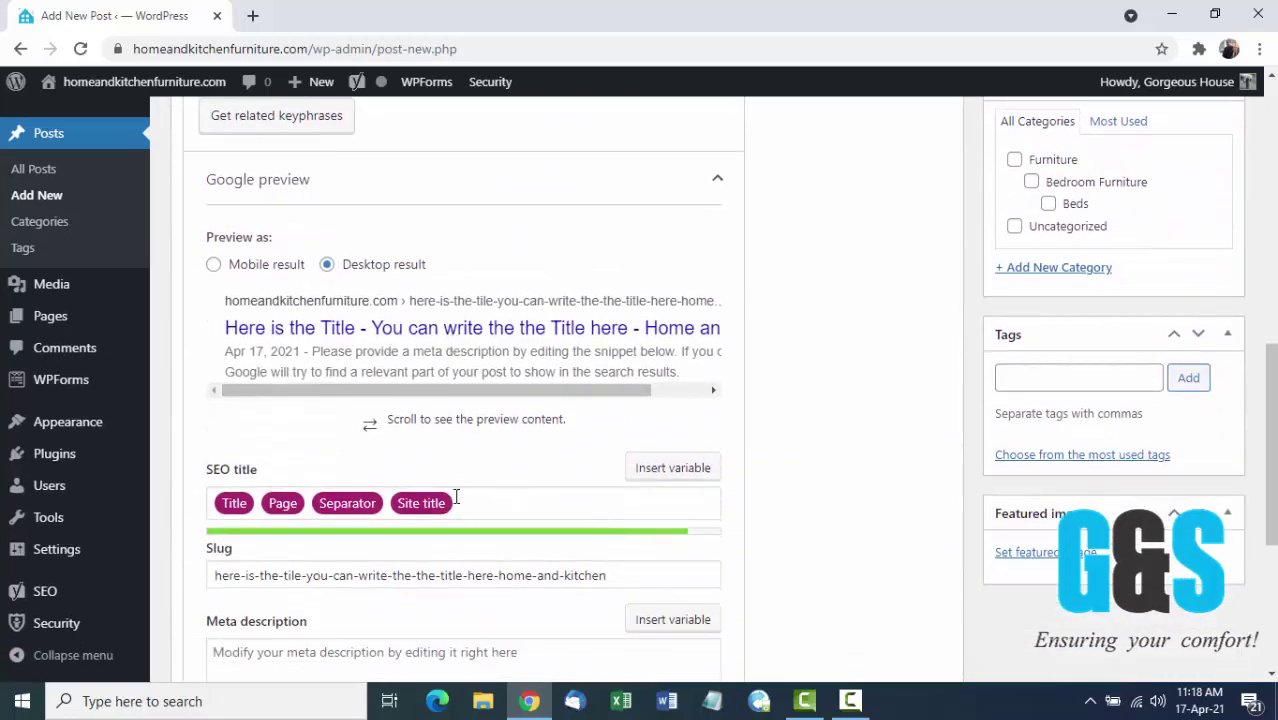
pyautogui.scroll(-2, 440, 492)
pyautogui.click(415, 475)
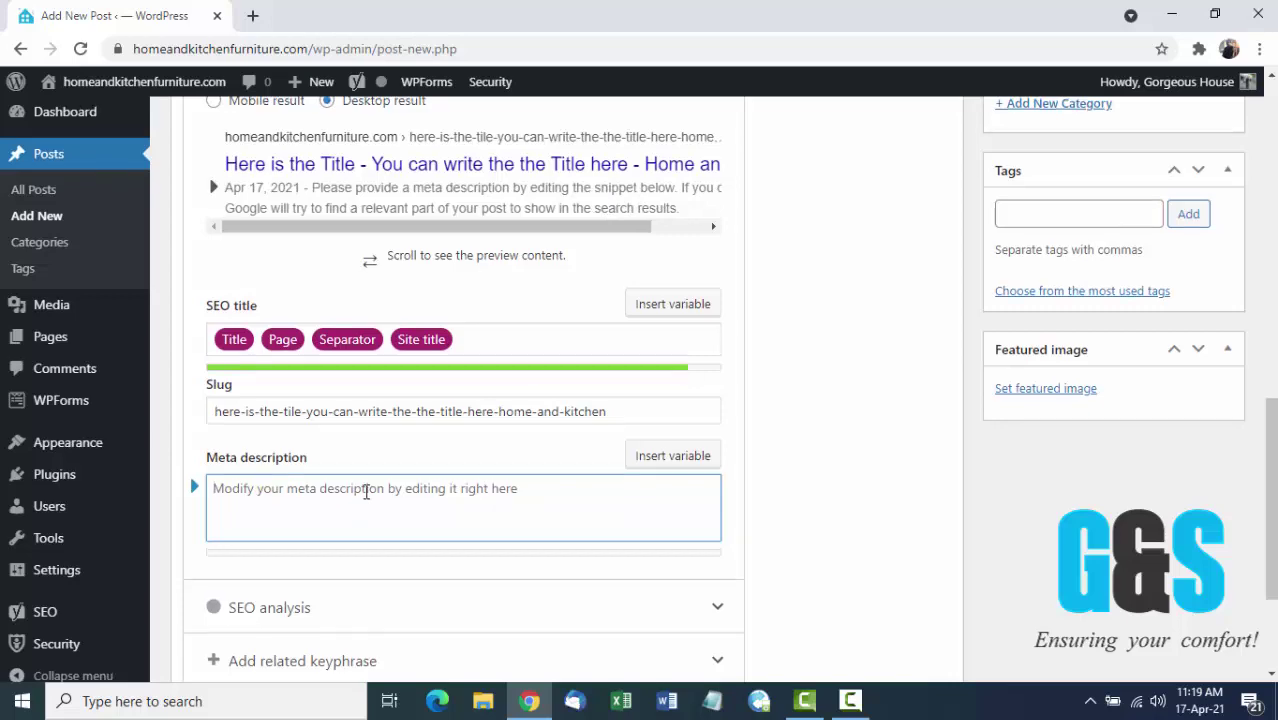
pyautogui.scroll(3, 366, 491)
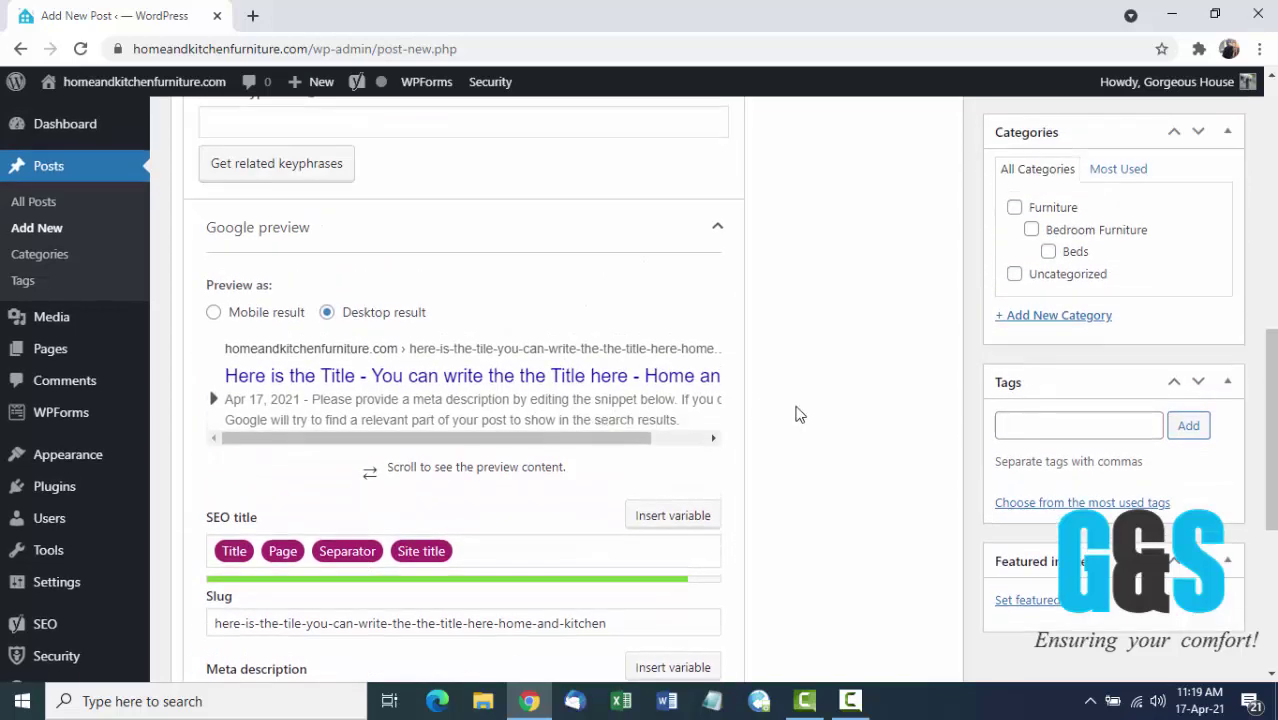
pyautogui.scroll(5, 796, 410)
pyautogui.scroll(2, 796, 406)
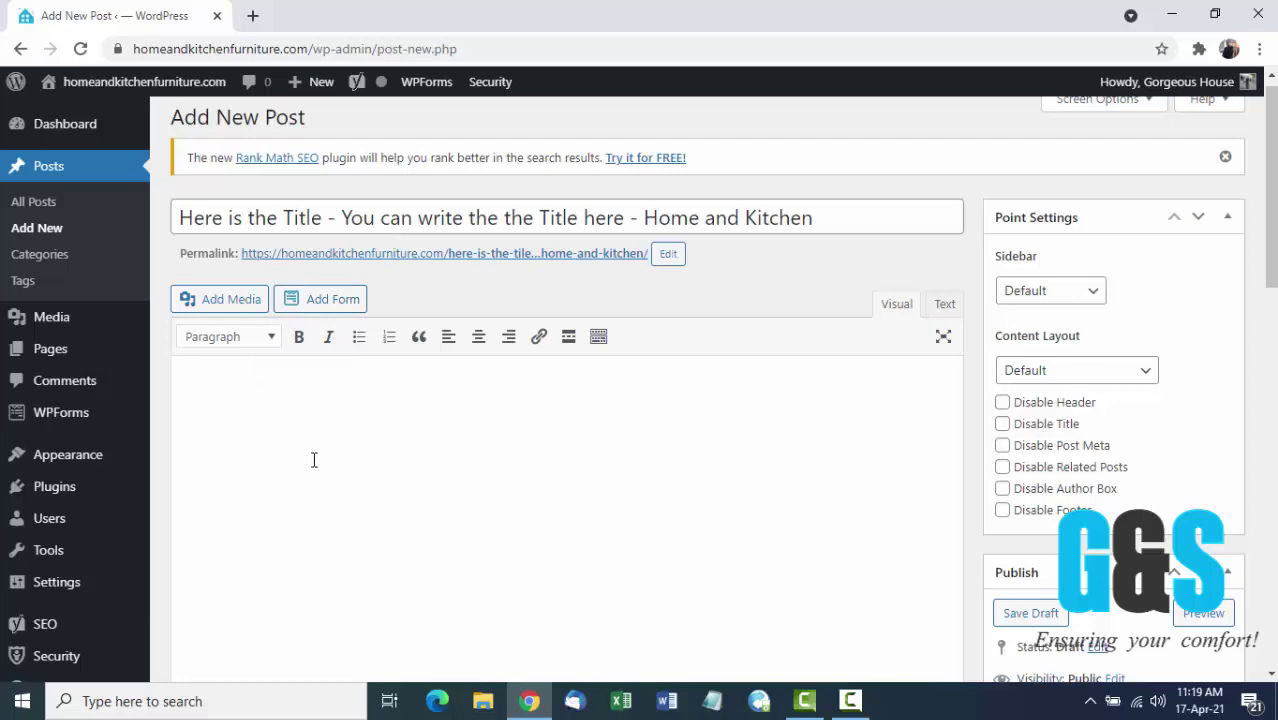
pyautogui.scroll(-7, 313, 460)
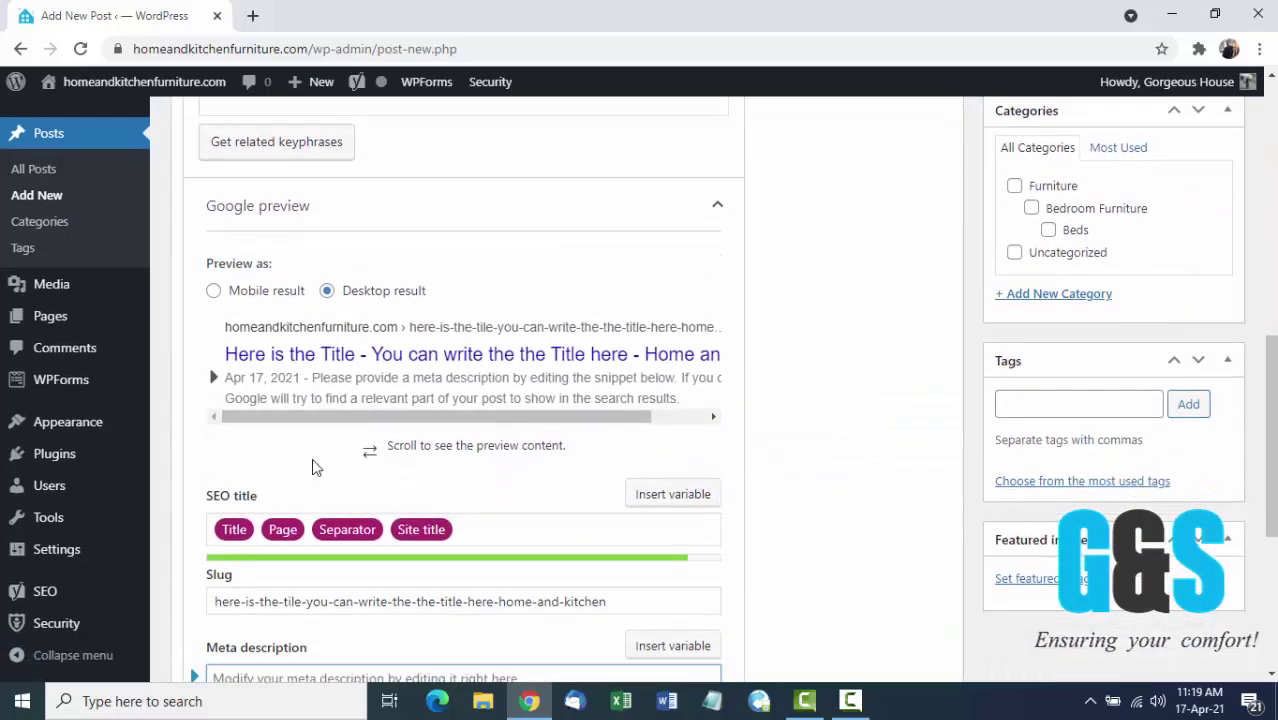
pyautogui.scroll(-3, 313, 467)
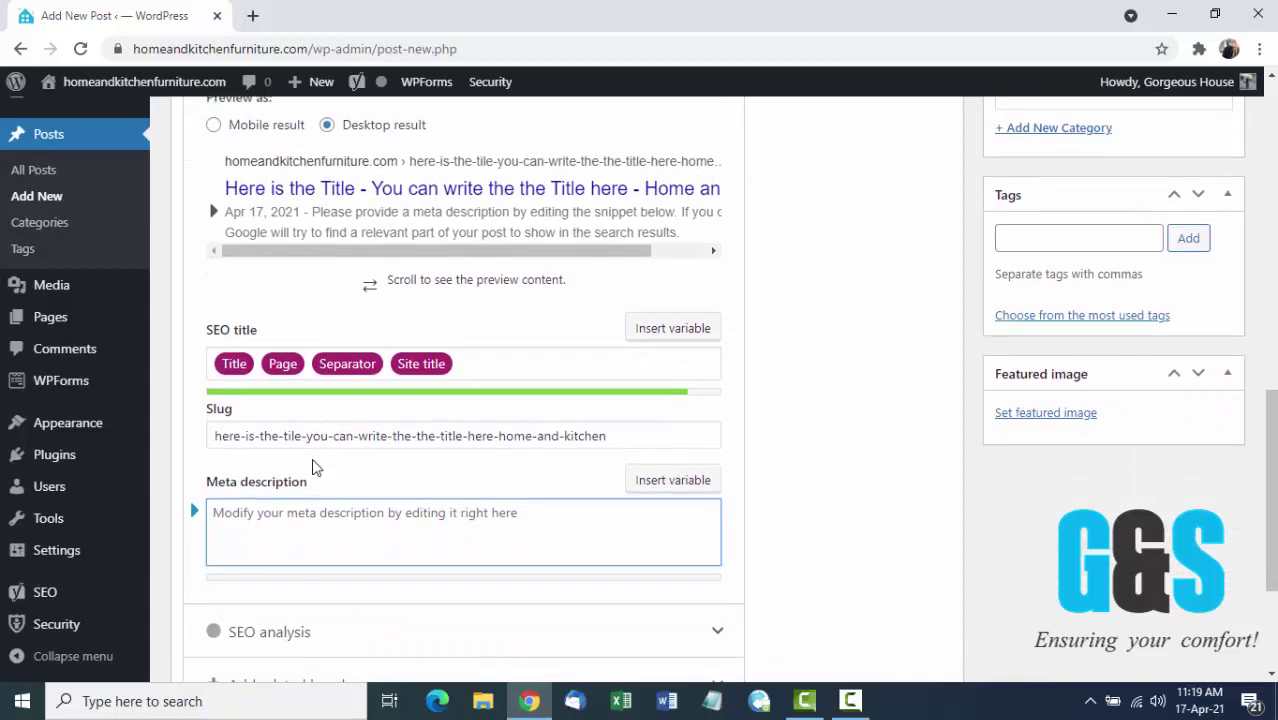
# - Search Google for "dog" in a new browser tab and open the "Dog - Wikipedia" article from the results
pyautogui.click(252, 16)
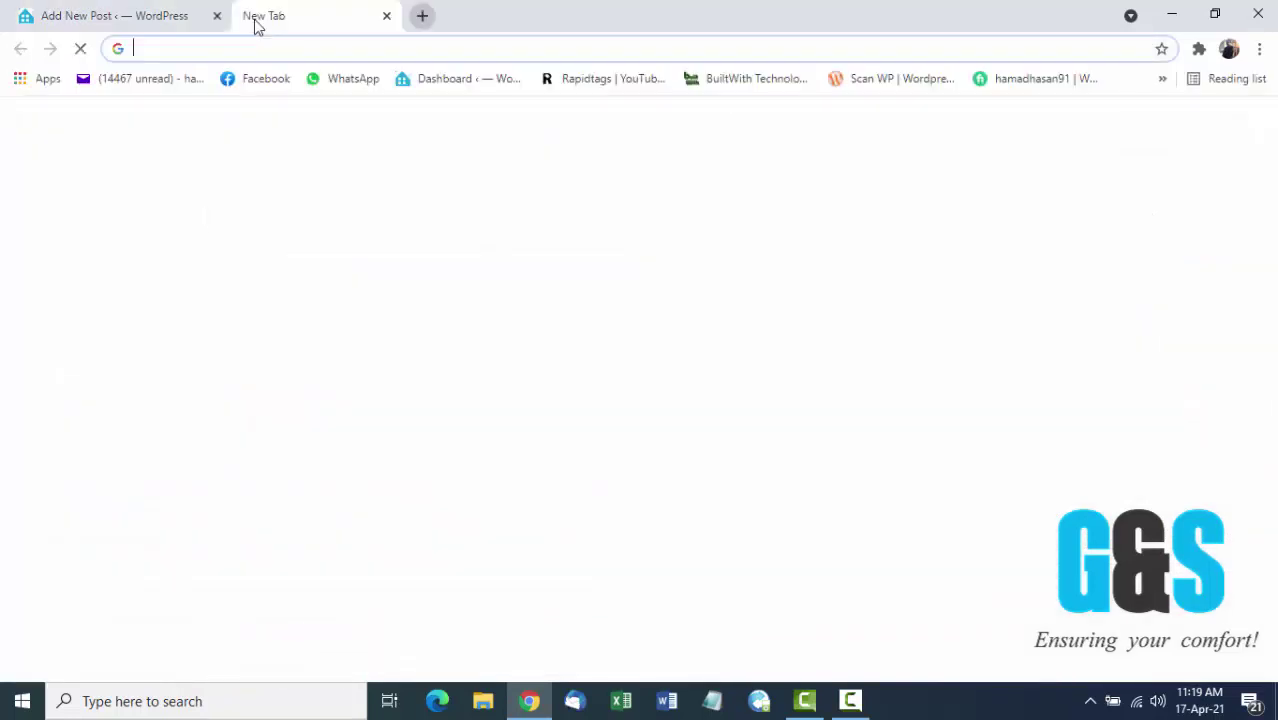
pyautogui.click(345, 47)
pyautogui.write('do')
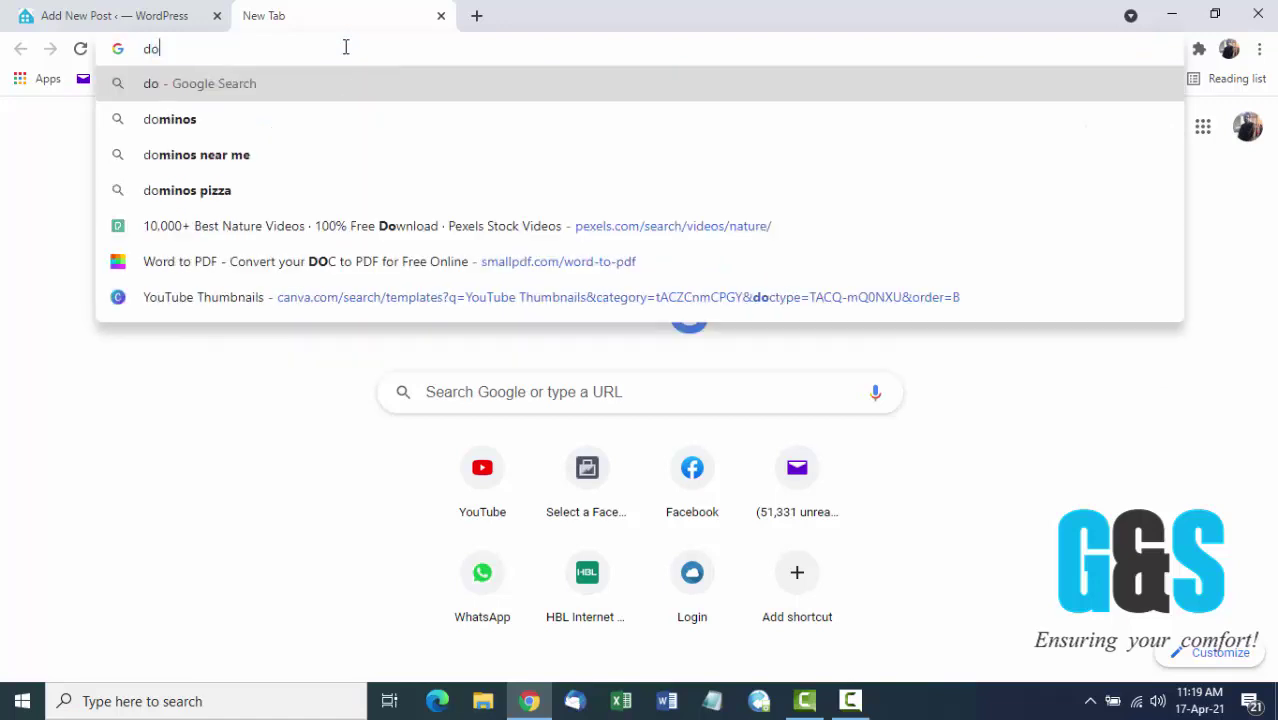
pyautogui.write('g')
pyautogui.press('Return')
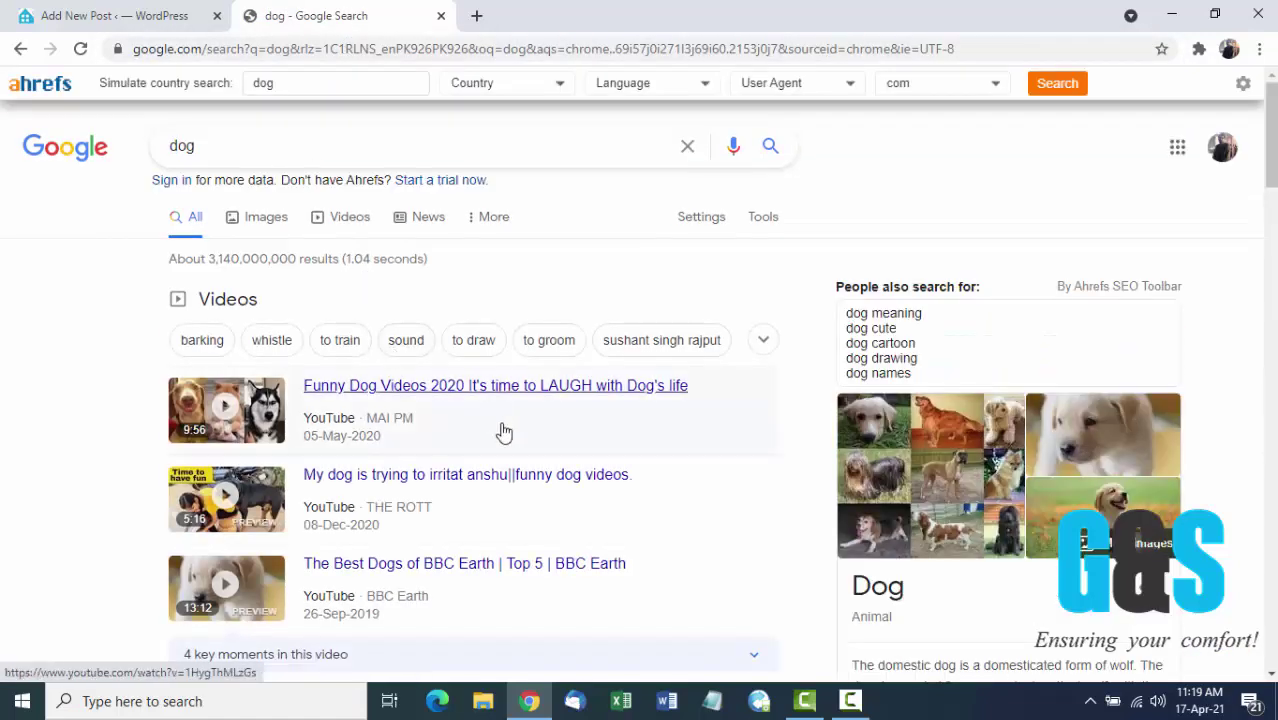
pyautogui.scroll(-6, 540, 470)
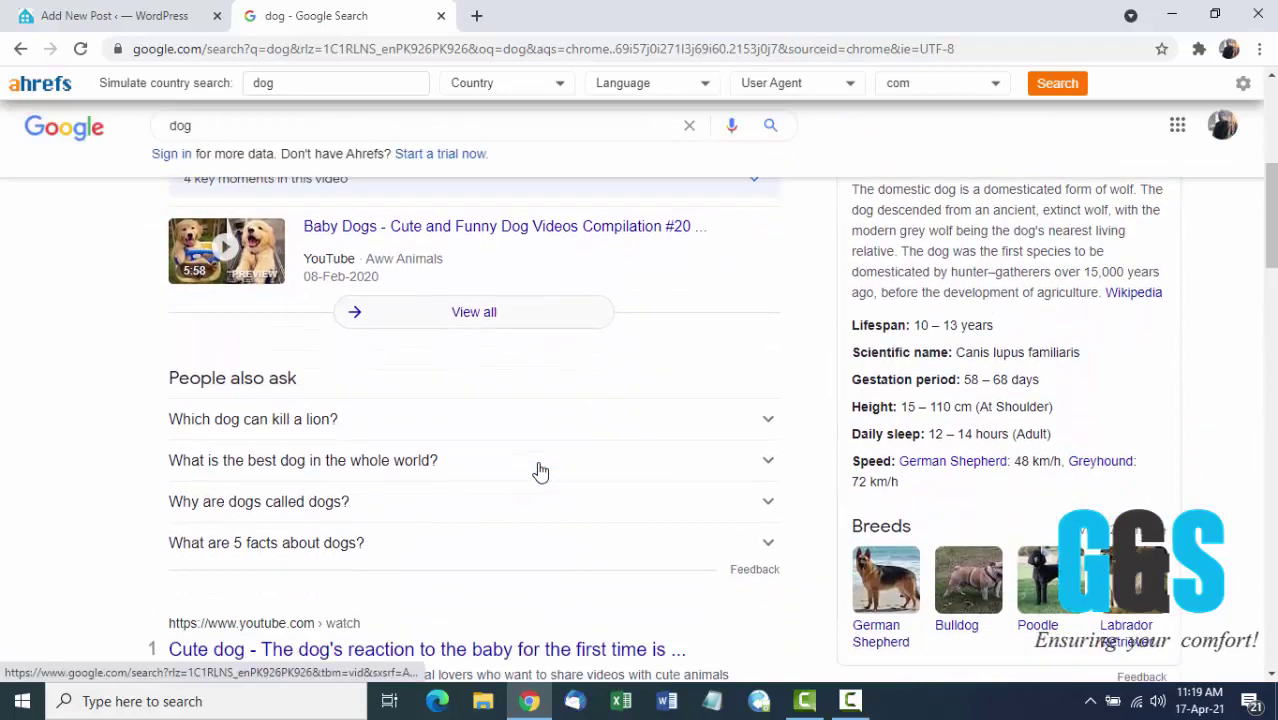
pyautogui.scroll(-8, 540, 471)
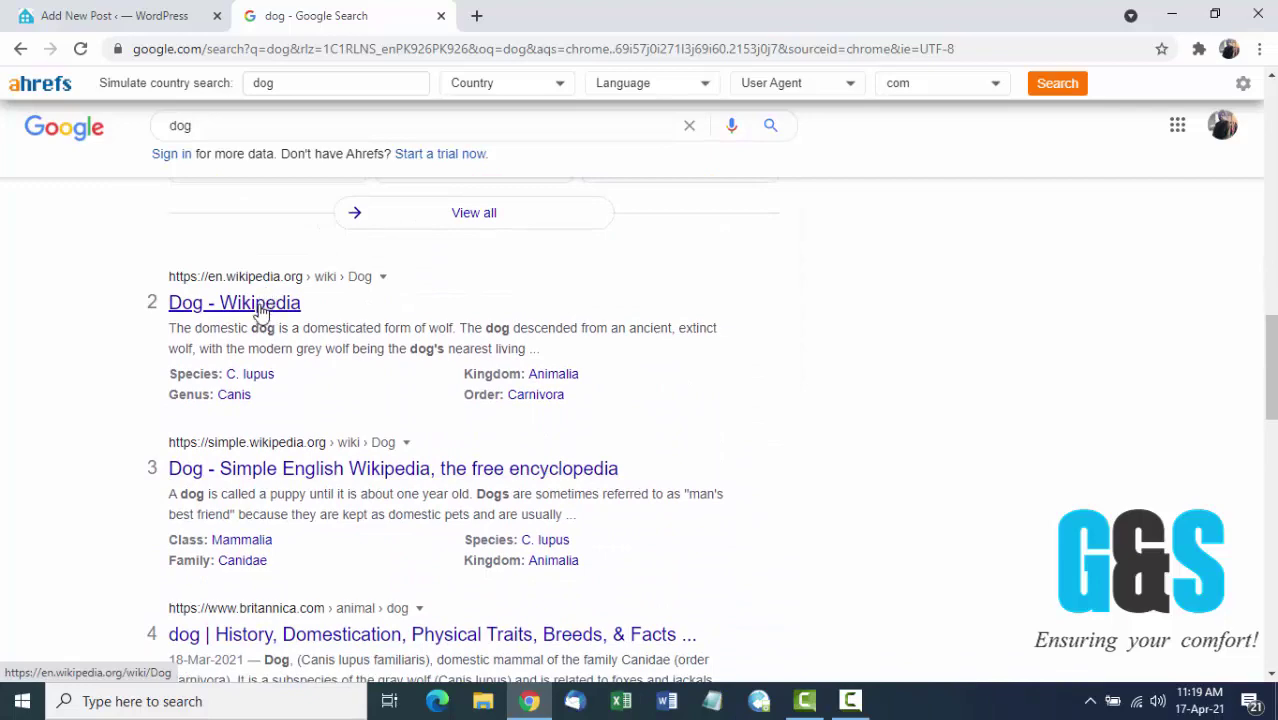
pyautogui.click(260, 310)
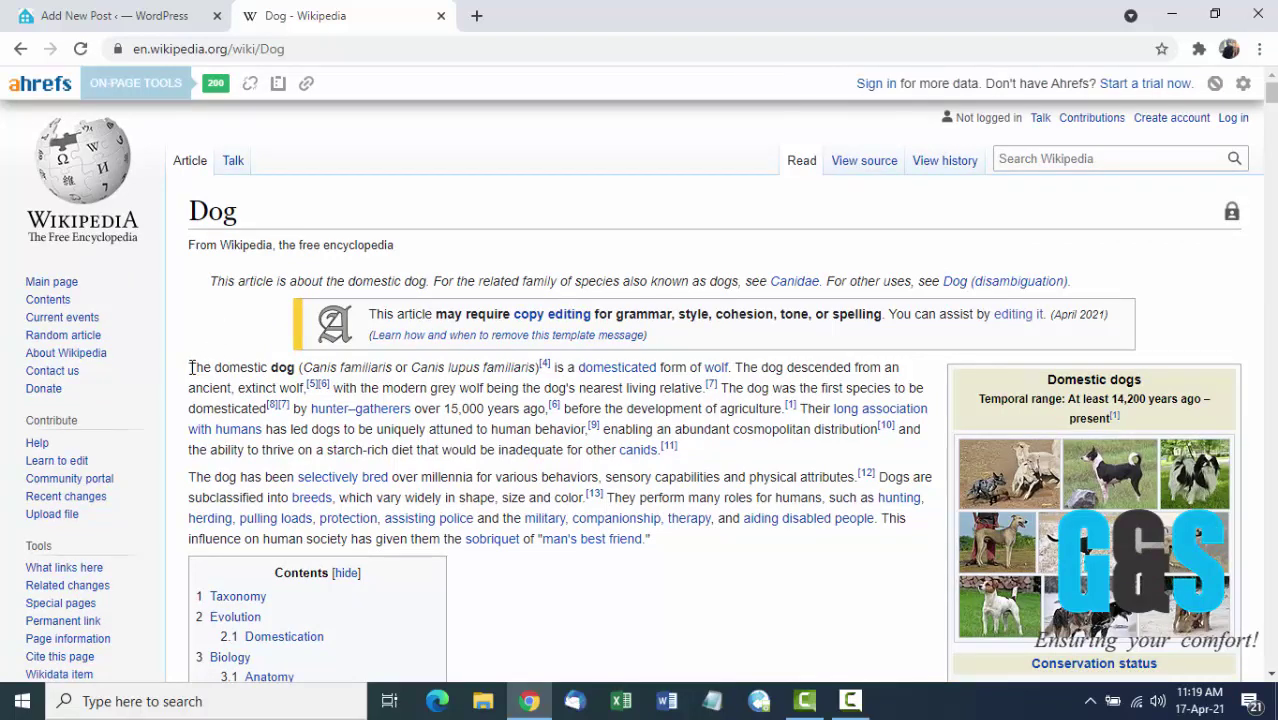
# - Copy the first two sentences of the Wikipedia Dog article, through "nearest living relative.[7]", into the post's meta description
pyautogui.moveTo(190, 367); pyautogui.dragTo(721, 385)
pyautogui.hotkey('ctrl', 'c')
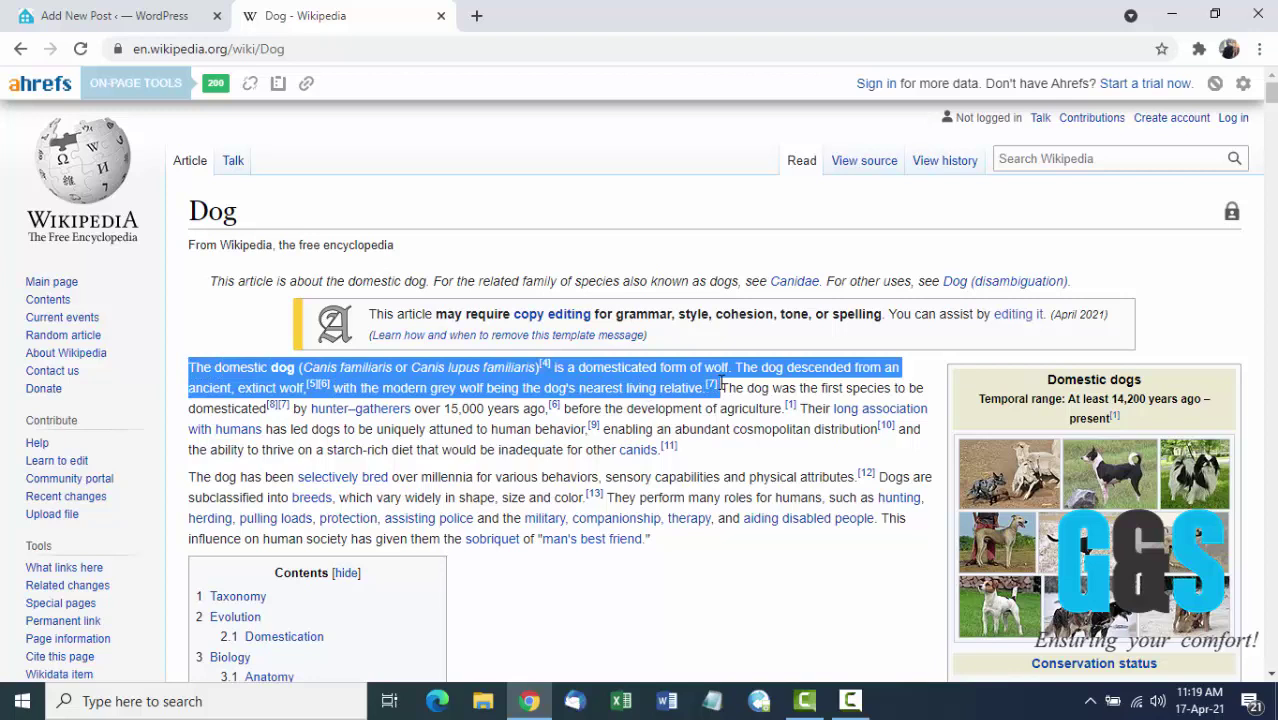
pyautogui.click(130, 16)
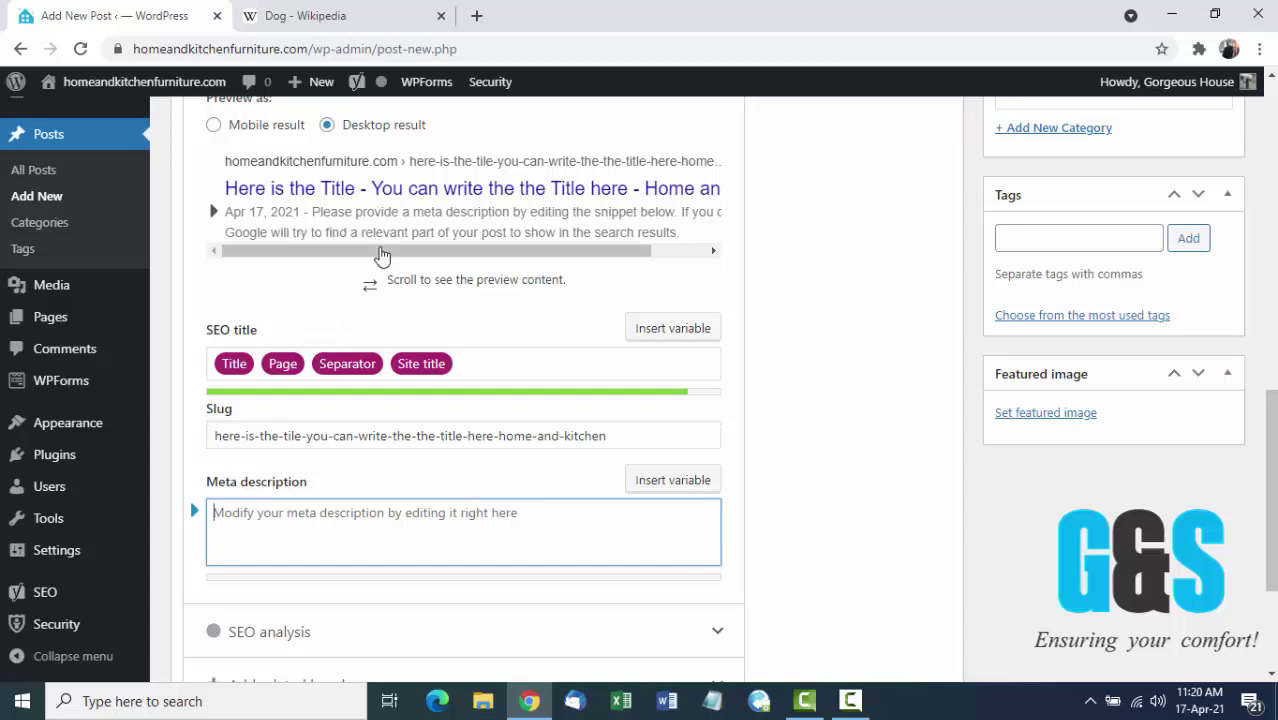
pyautogui.hotkey('ctrl', 'v')
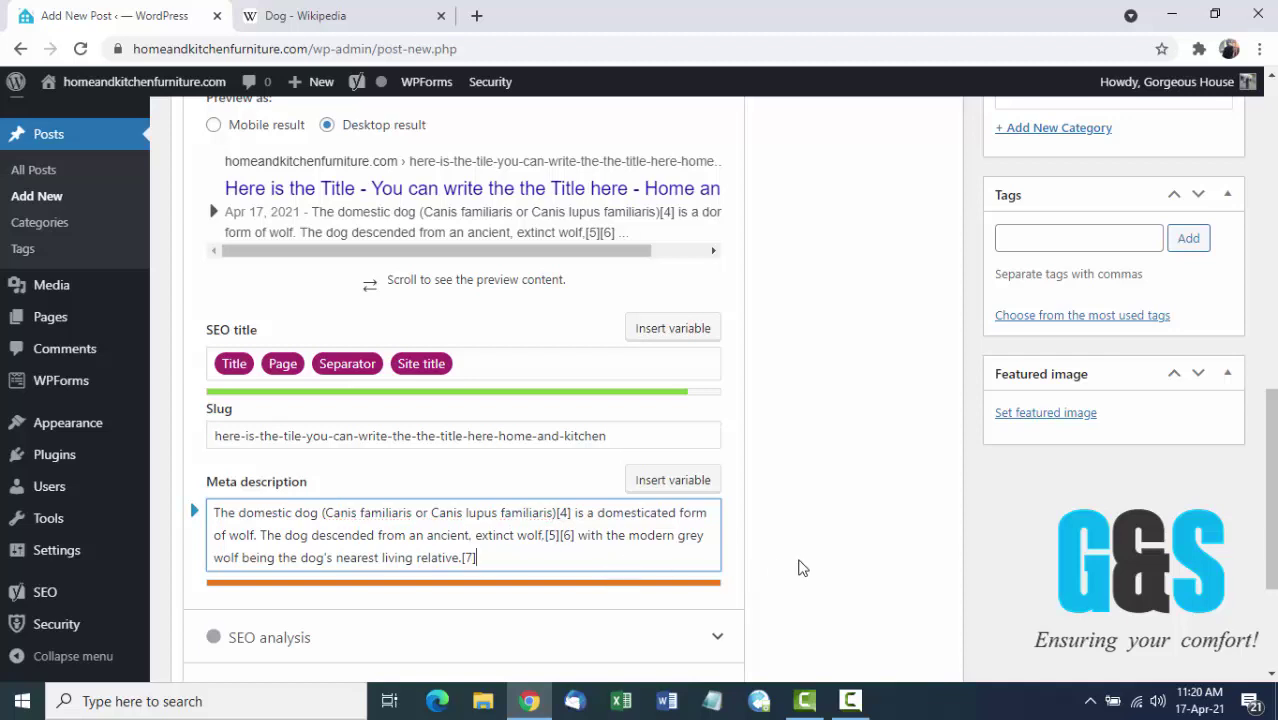
# - Shorten the meta description from its end until it stops at "The dog desc", checking the length bar below it
pyautogui.press('BackSpace')
pyautogui.press('BackSpace')
pyautogui.press('BackSpace')
pyautogui.press('BackSpace')
pyautogui.press('BackSpace')
pyautogui.press('BackSpace')
pyautogui.press('BackSpace')
pyautogui.press('BackSpace')
pyautogui.press('BackSpace')
pyautogui.press('BackSpace')
pyautogui.press('BackSpace')
pyautogui.press('BackSpace')
pyautogui.press('BackSpace')
pyautogui.press('BackSpace')
pyautogui.press('BackSpace')
pyautogui.press('BackSpace')
pyautogui.press('BackSpace')
pyautogui.press('BackSpace')
pyautogui.press('BackSpace')
pyautogui.press('BackSpace')
pyautogui.press('BackSpace')
pyautogui.press('BackSpace')
pyautogui.press('BackSpace')
pyautogui.press('BackSpace')
pyautogui.press('BackSpace')
pyautogui.press('BackSpace')
pyautogui.press('BackSpace')
pyautogui.press('BackSpace')
pyautogui.press('BackSpace')
pyautogui.press('BackSpace')
pyautogui.press('BackSpace')
pyautogui.press('BackSpace')
pyautogui.press('BackSpace')
pyautogui.press('BackSpace')
pyautogui.press('BackSpace')
pyautogui.press('BackSpace')
pyautogui.press('BackSpace')
pyautogui.press('BackSpace')
pyautogui.press('BackSpace')
pyautogui.press('BackSpace')
pyautogui.press('BackSpace')
pyautogui.press('BackSpace')
pyautogui.press('BackSpace')
pyautogui.press('BackSpace')
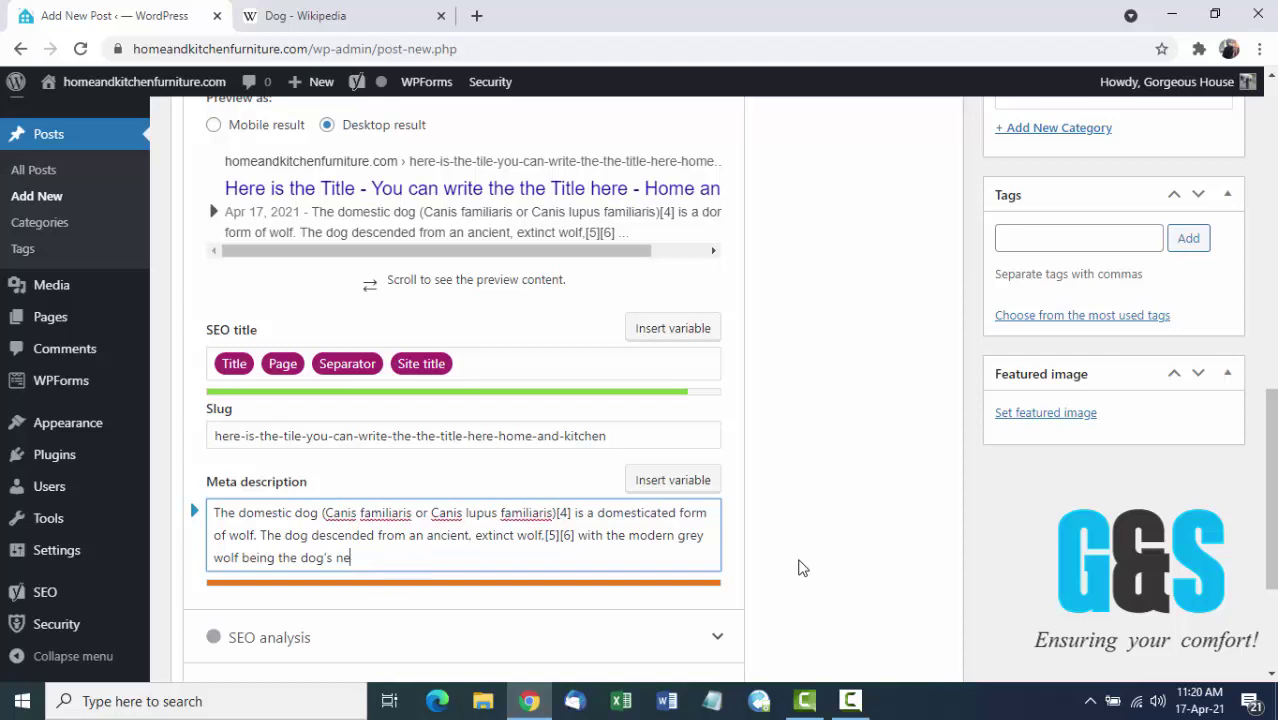
pyautogui.press('BackSpace')
pyautogui.press('BackSpace')
pyautogui.press('BackSpace')
pyautogui.press('BackSpace')
pyautogui.press('BackSpace')
pyautogui.press('BackSpace')
pyautogui.press('BackSpace')
pyautogui.press('BackSpace')
pyautogui.press('BackSpace')
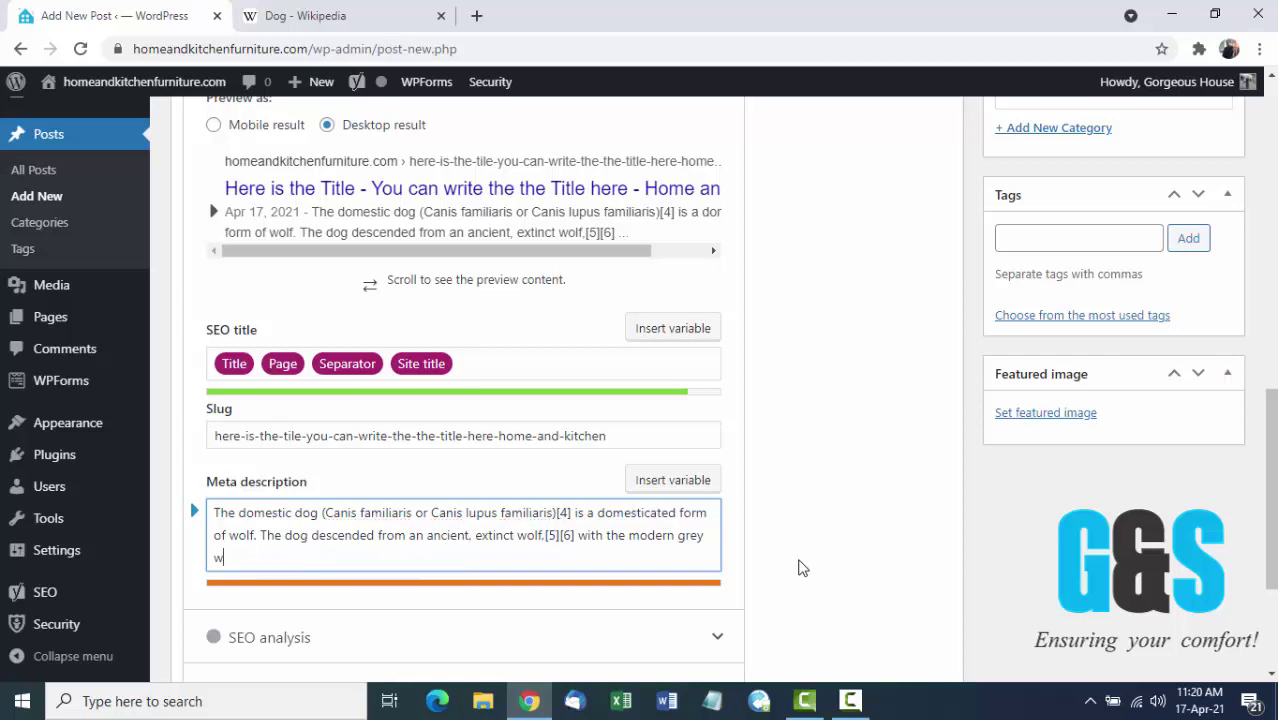
pyautogui.press('BackSpace')
pyautogui.press('BackSpace')
pyautogui.press('BackSpace')
pyautogui.press('BackSpace')
pyautogui.press('BackSpace')
pyautogui.press('BackSpace')
pyautogui.press('BackSpace')
pyautogui.press('BackSpace')
pyautogui.press('BackSpace')
pyautogui.press('BackSpace')
pyautogui.press('BackSpace')
pyautogui.press('BackSpace')
pyautogui.press('BackSpace')
pyautogui.press('BackSpace')
pyautogui.press('BackSpace')
pyautogui.press('BackSpace')
pyautogui.press('BackSpace')
pyautogui.press('BackSpace')
pyautogui.press('BackSpace')
pyautogui.press('BackSpace')
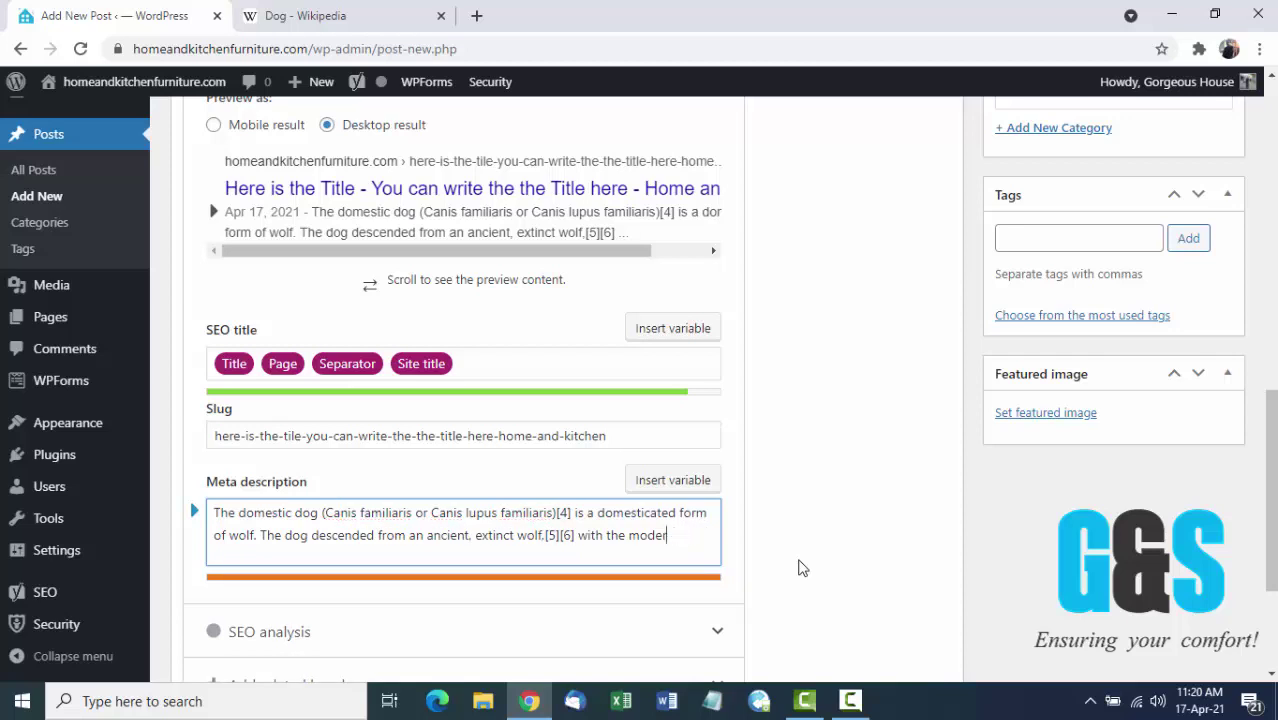
pyautogui.press('BackSpace')
pyautogui.press('BackSpace')
pyautogui.press('BackSpace')
pyautogui.press('BackSpace')
pyautogui.press('BackSpace')
pyautogui.press('BackSpace')
pyautogui.press('BackSpace')
pyautogui.press('BackSpace')
pyautogui.press('BackSpace')
pyautogui.press('BackSpace')
pyautogui.press('BackSpace')
pyautogui.press('BackSpace')
pyautogui.press('BackSpace')
pyautogui.press('BackSpace')
pyautogui.press('BackSpace')
pyautogui.press('BackSpace')
pyautogui.press('BackSpace')
pyautogui.press('BackSpace')
pyautogui.press('BackSpace')
pyautogui.press('BackSpace')
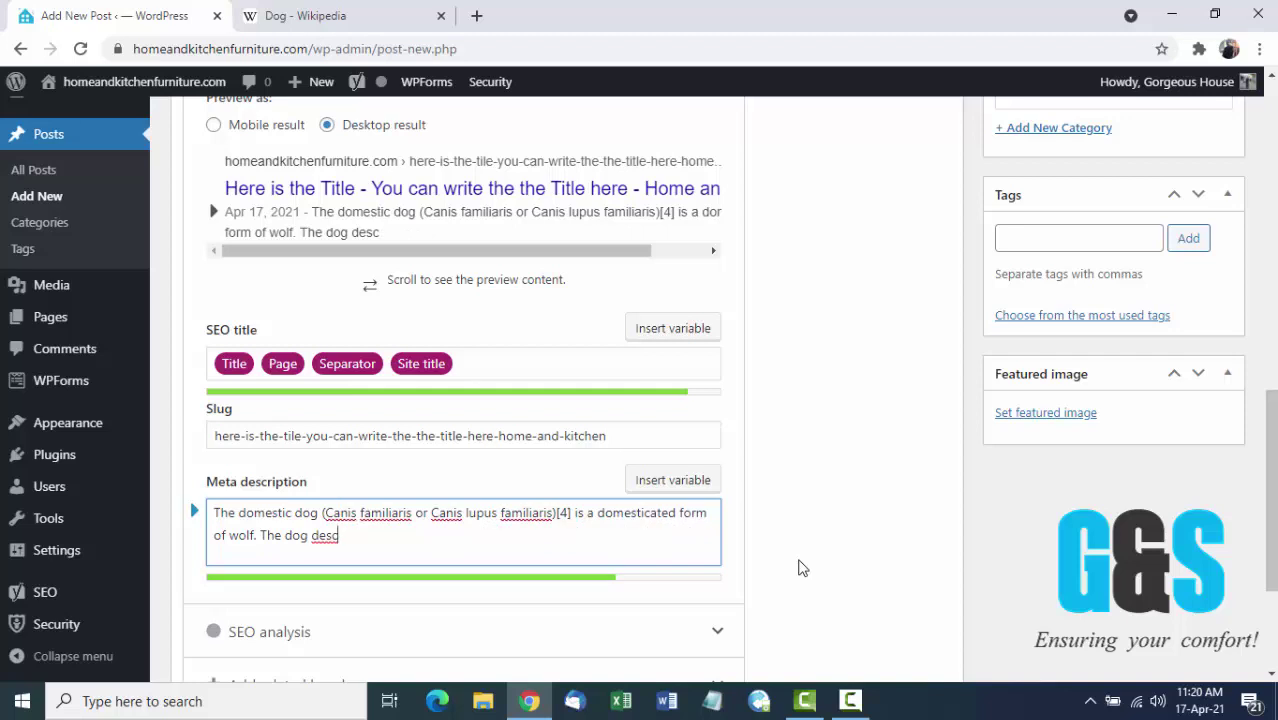
# - Restore the full two-sentence dog text in the meta description and shorten it from its end until it stops at "ancient, extinct"
pyautogui.hotkey('ctrl', 'v')
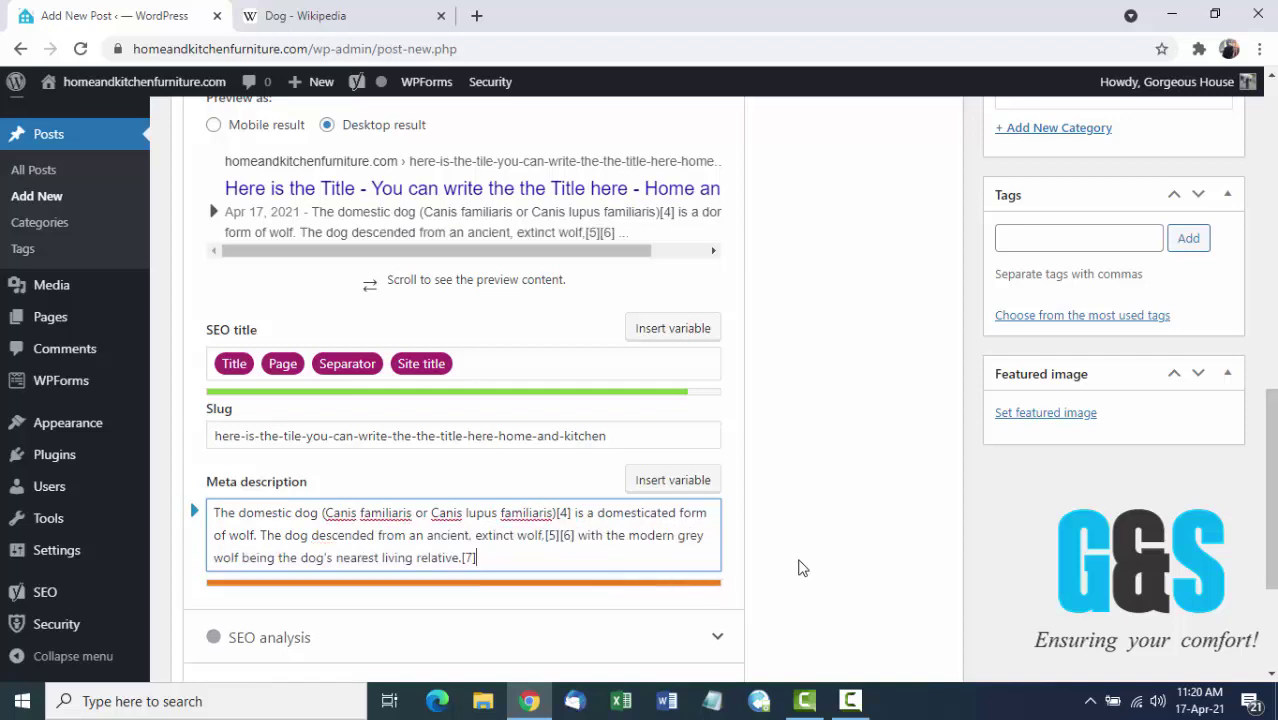
pyautogui.press('BackSpace')
pyautogui.press('BackSpace')
pyautogui.press('BackSpace')
pyautogui.press('BackSpace')
pyautogui.press('BackSpace')
pyautogui.press('BackSpace')
pyautogui.press('BackSpace')
pyautogui.press('BackSpace')
pyautogui.press('BackSpace')
pyautogui.press('BackSpace')
pyautogui.press('BackSpace')
pyautogui.press('BackSpace')
pyautogui.press('BackSpace')
pyautogui.press('BackSpace')
pyautogui.press('BackSpace')
pyautogui.press('BackSpace')
pyautogui.press('BackSpace')
pyautogui.press('BackSpace')
pyautogui.press('BackSpace')
pyautogui.press('BackSpace')
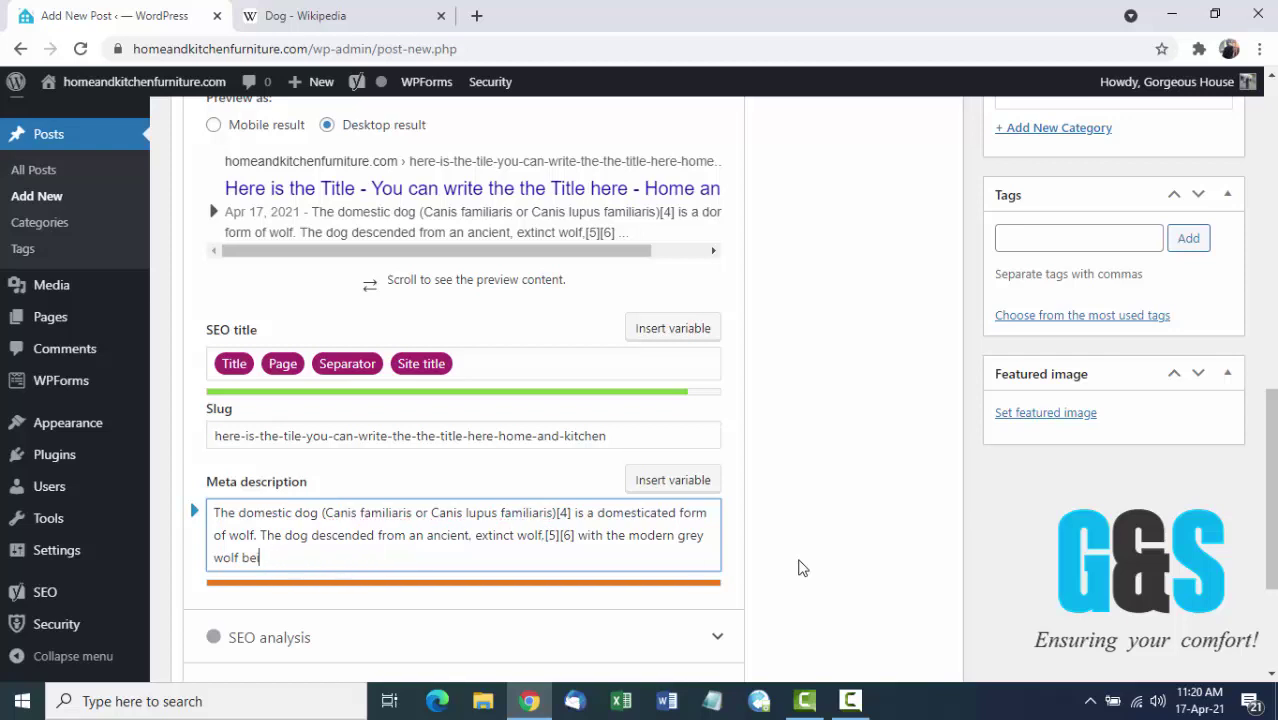
pyautogui.press('BackSpace')
pyautogui.press('BackSpace')
pyautogui.press('BackSpace')
pyautogui.press('BackSpace')
pyautogui.press('BackSpace')
pyautogui.press('BackSpace')
pyautogui.press('BackSpace')
pyautogui.press('BackSpace')
pyautogui.press('BackSpace')
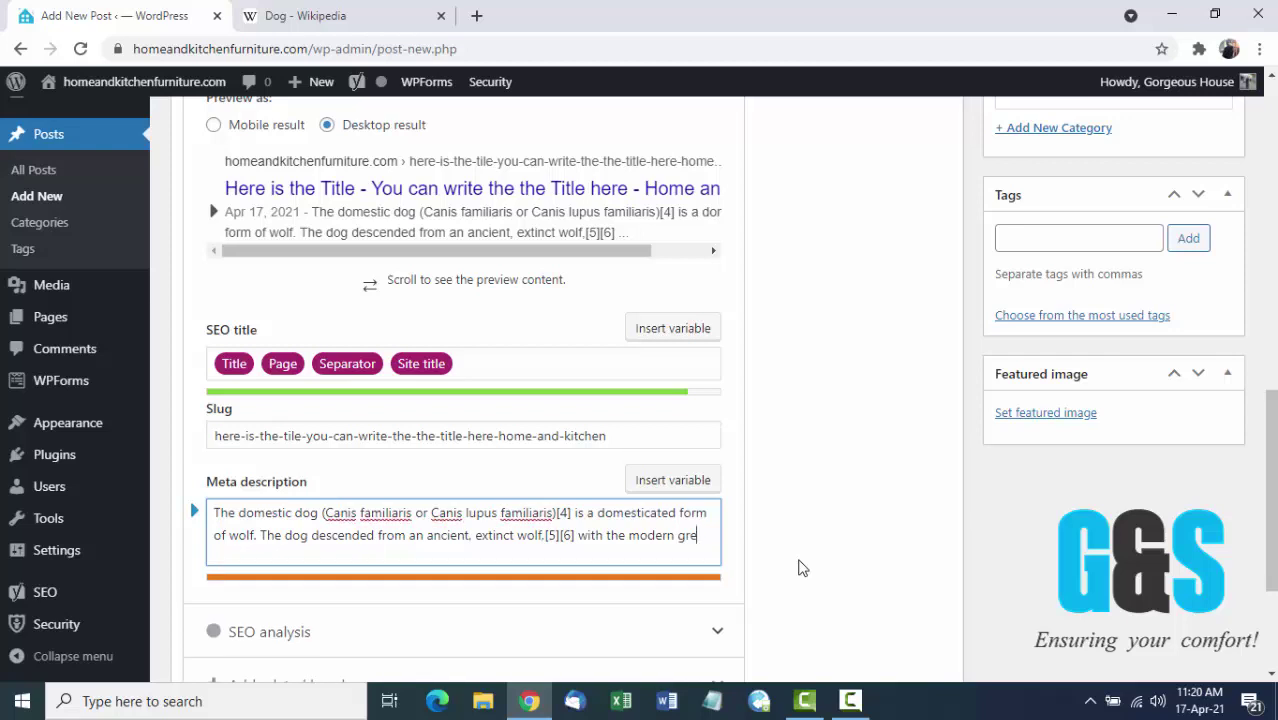
pyautogui.press('BackSpace')
pyautogui.press('BackSpace')
pyautogui.press('BackSpace')
pyautogui.press('BackSpace')
pyautogui.press('BackSpace')
pyautogui.press('BackSpace')
pyautogui.press('BackSpace')
pyautogui.press('BackSpace')
pyautogui.press('BackSpace')
pyautogui.press('BackSpace')
pyautogui.press('BackSpace')
pyautogui.press('BackSpace')
pyautogui.press('BackSpace')
pyautogui.press('BackSpace')
pyautogui.press('BackSpace')
pyautogui.press('BackSpace')
pyautogui.press('BackSpace')
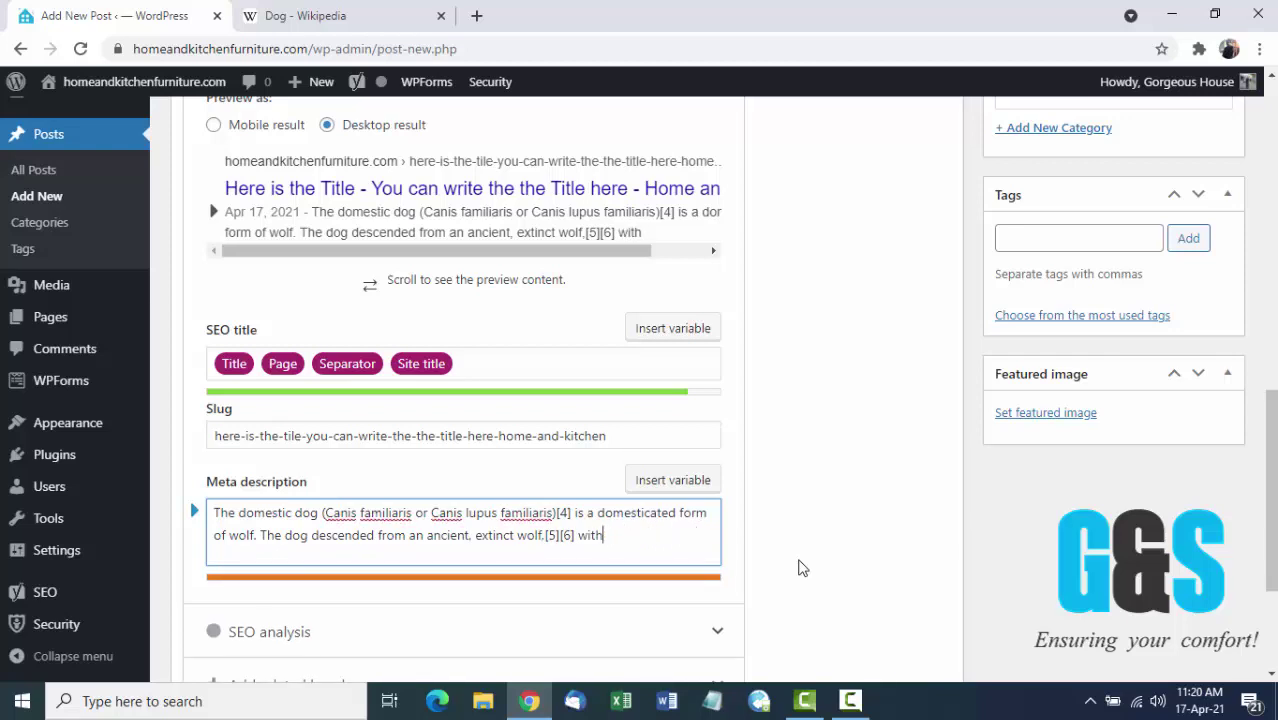
pyautogui.press('BackSpace')
pyautogui.press('BackSpace')
pyautogui.press('BackSpace')
pyautogui.press('BackSpace')
pyautogui.press('BackSpace')
pyautogui.press('BackSpace')
pyautogui.press('BackSpace')
pyautogui.press('BackSpace')
pyautogui.press('BackSpace')
pyautogui.press('BackSpace')
pyautogui.press('BackSpace')
pyautogui.press('BackSpace')
pyautogui.press('BackSpace')
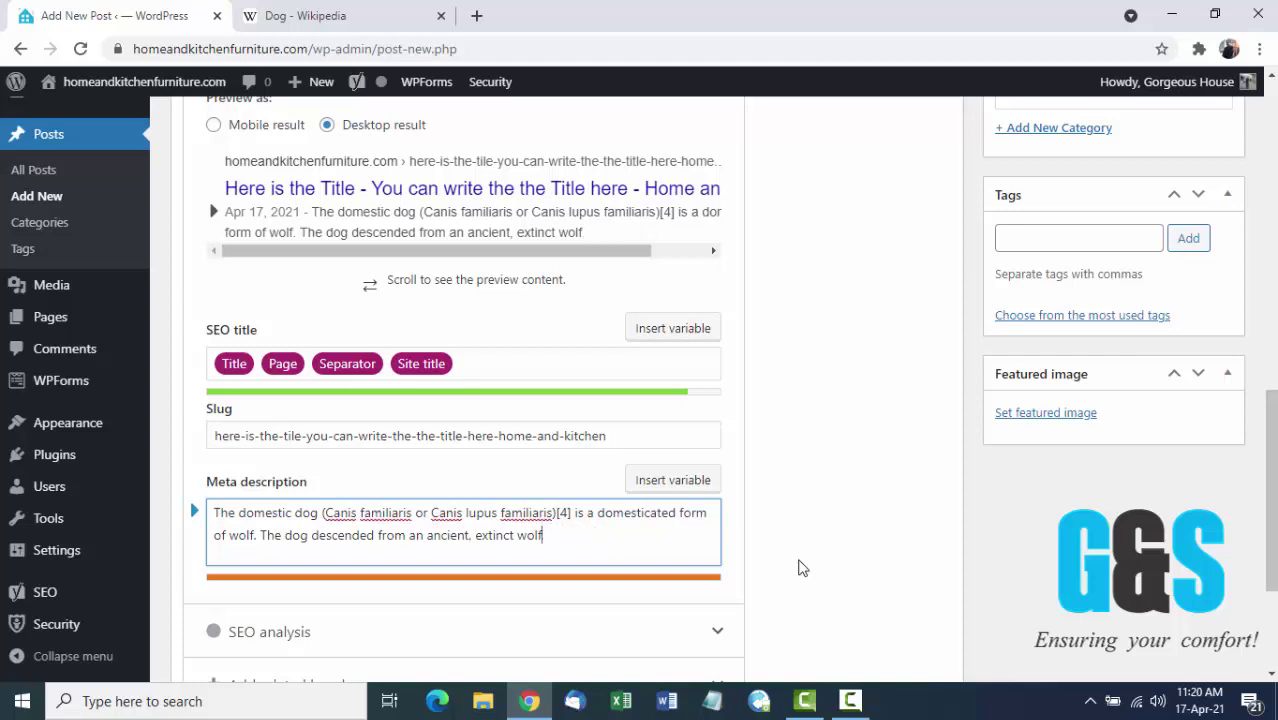
pyautogui.press('BackSpace')
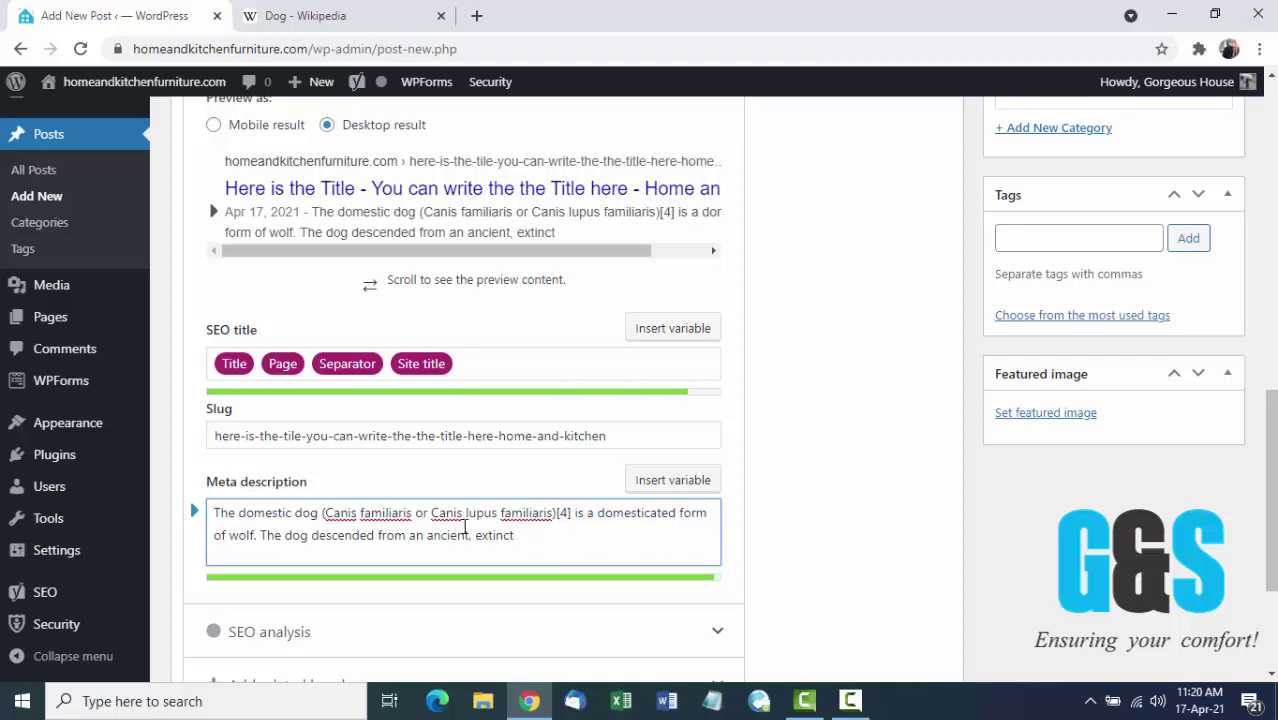
# - Compare the post title at the beginning of the page with the Google preview, SEO title and meta description in the Yoast SEO section
pyautogui.scroll(3, 526, 500)
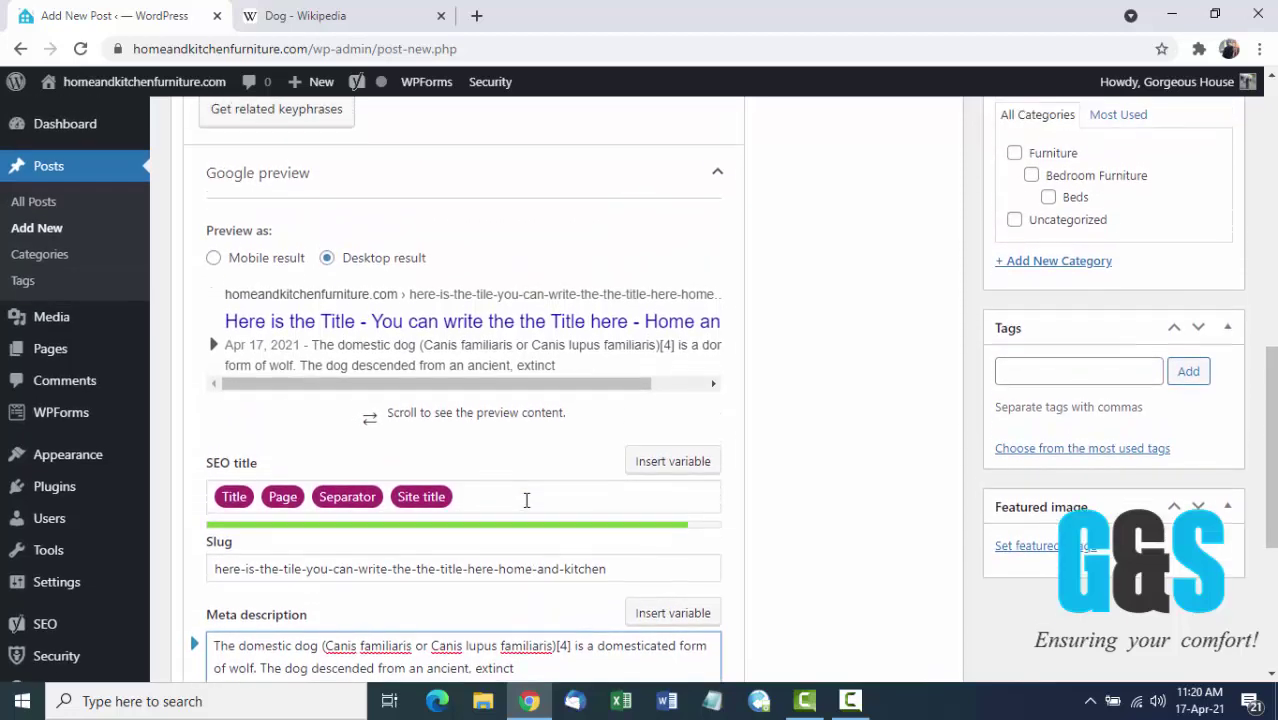
pyautogui.scroll(10, 526, 500)
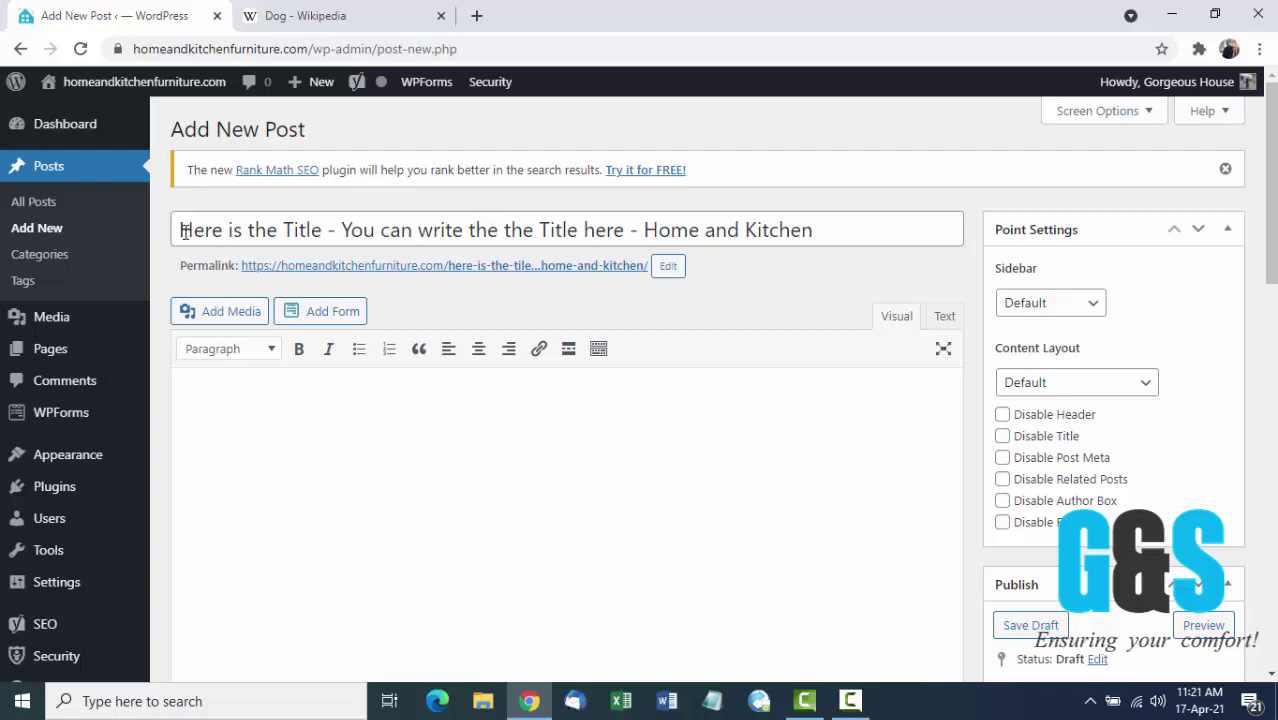
pyautogui.click(243, 231)
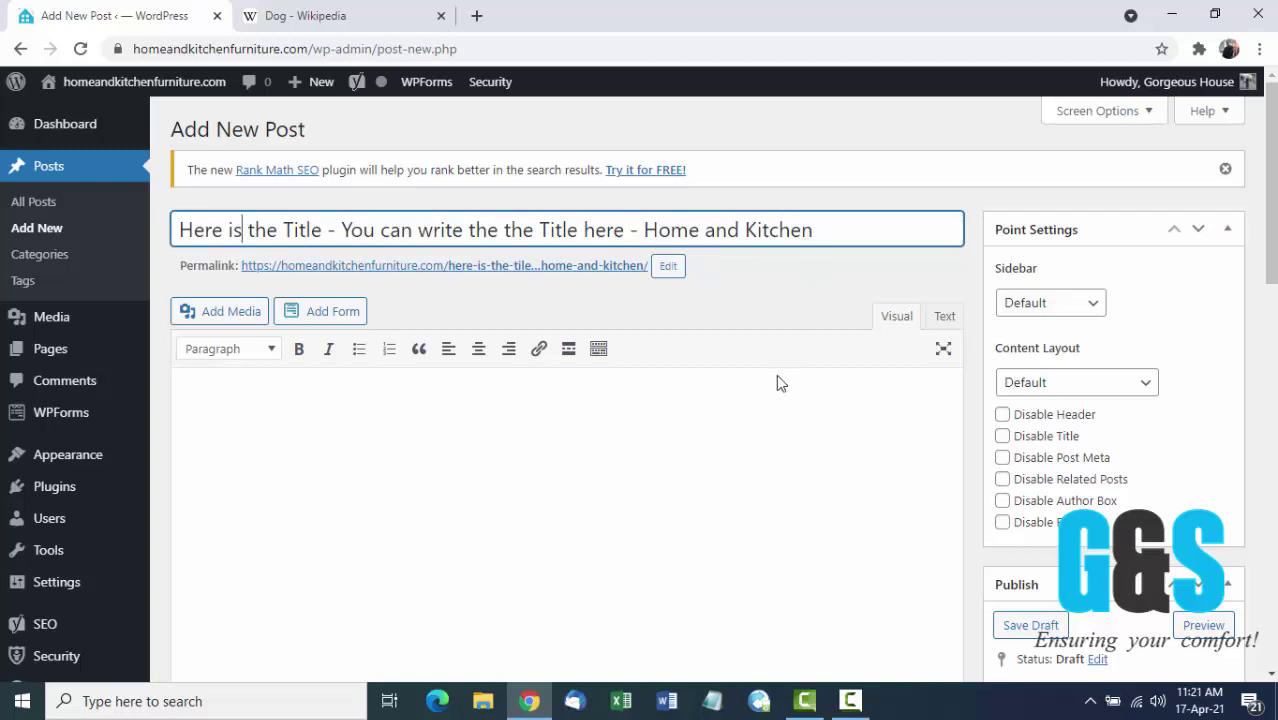
pyautogui.scroll(-4, 710, 510)
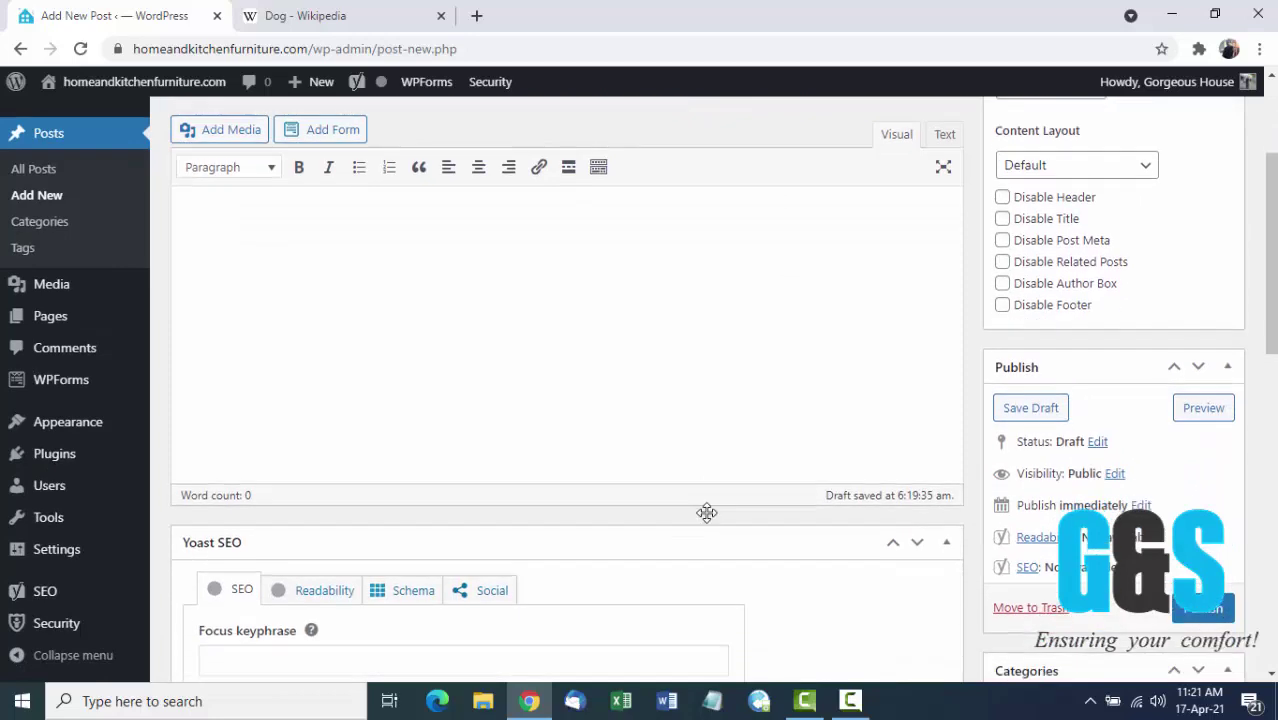
pyautogui.scroll(-3, 708, 521)
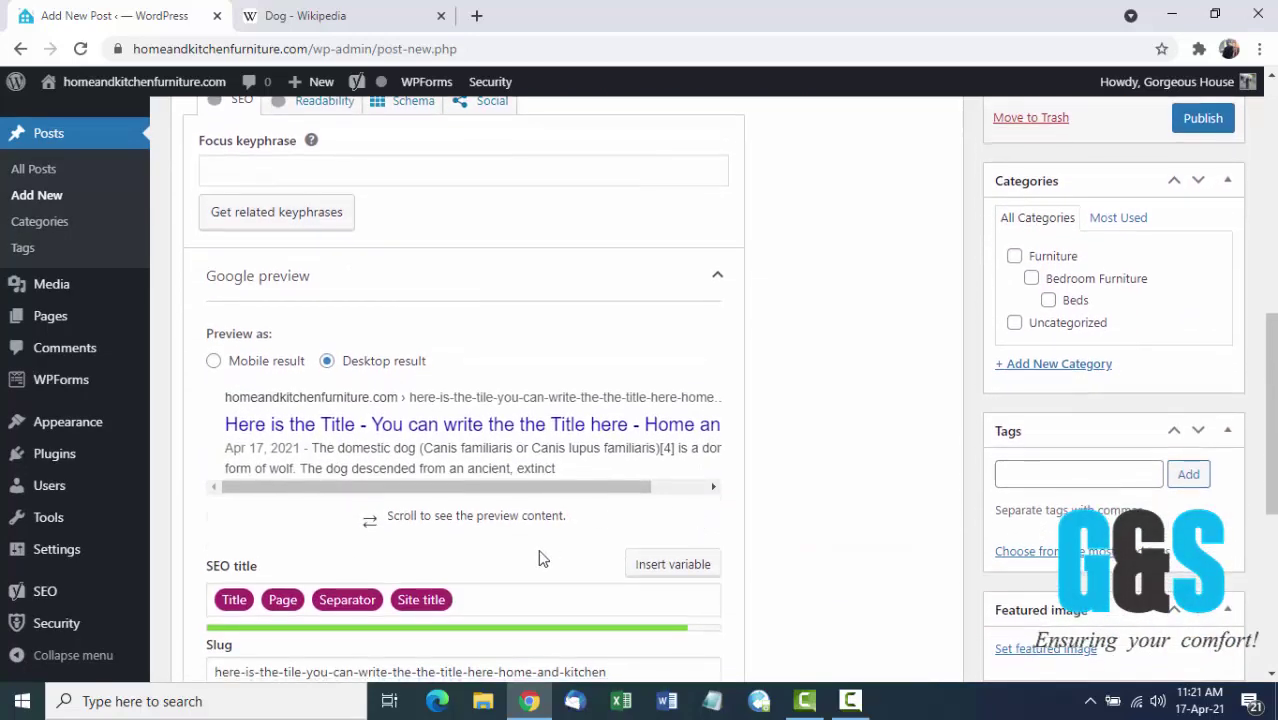
pyautogui.scroll(-2, 538, 558)
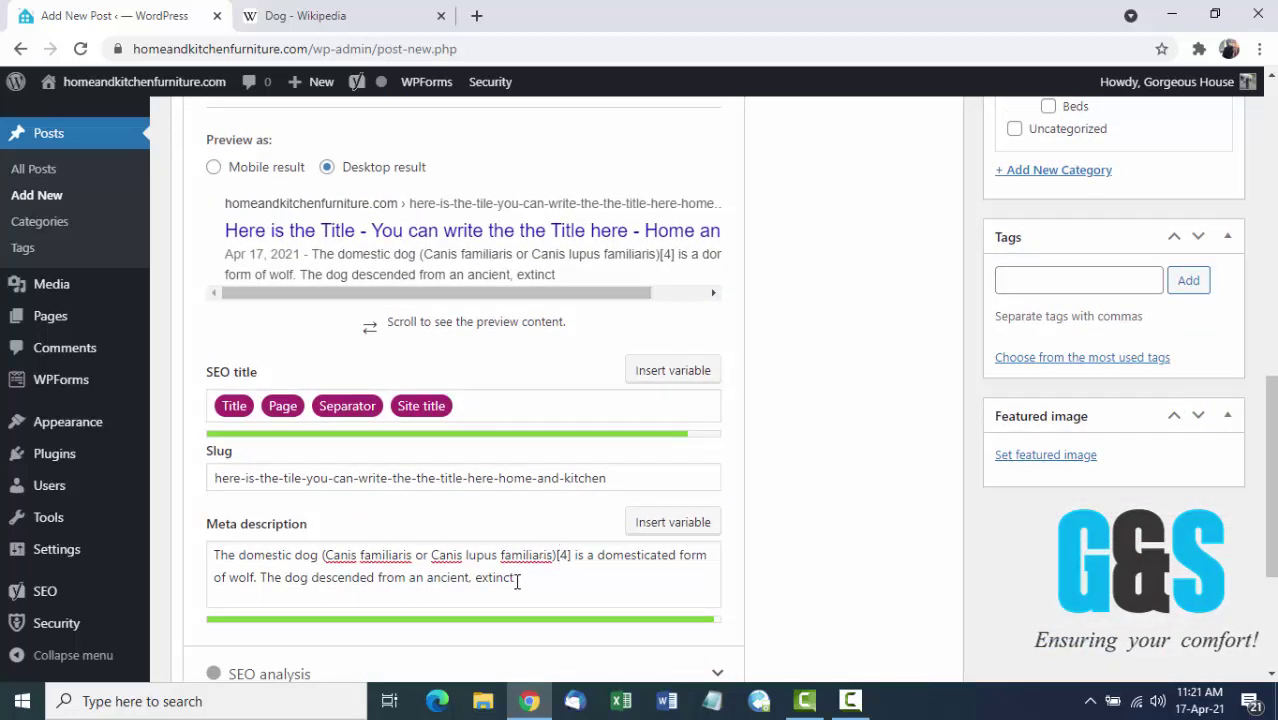
pyautogui.click(517, 581)
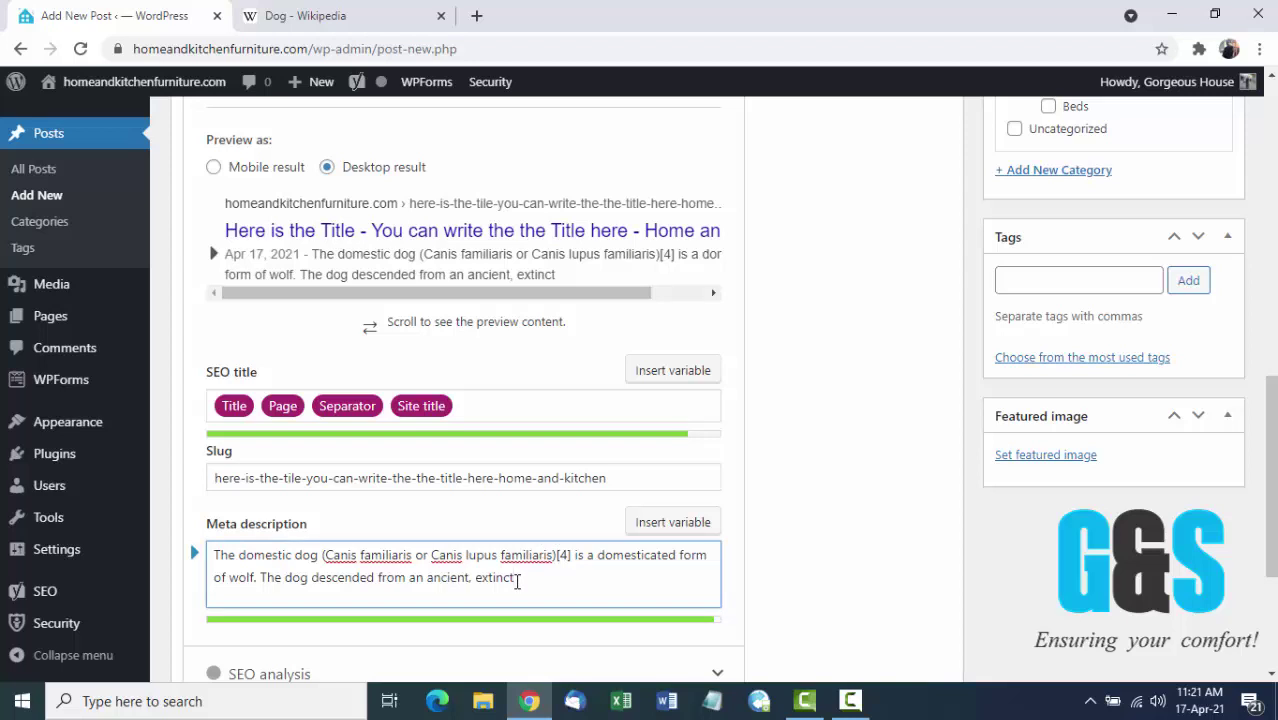
# - Switch the Google preview to the mobile result and check the snippet and the length bars of the SEO title and meta description
pyautogui.scroll(1, 517, 578)
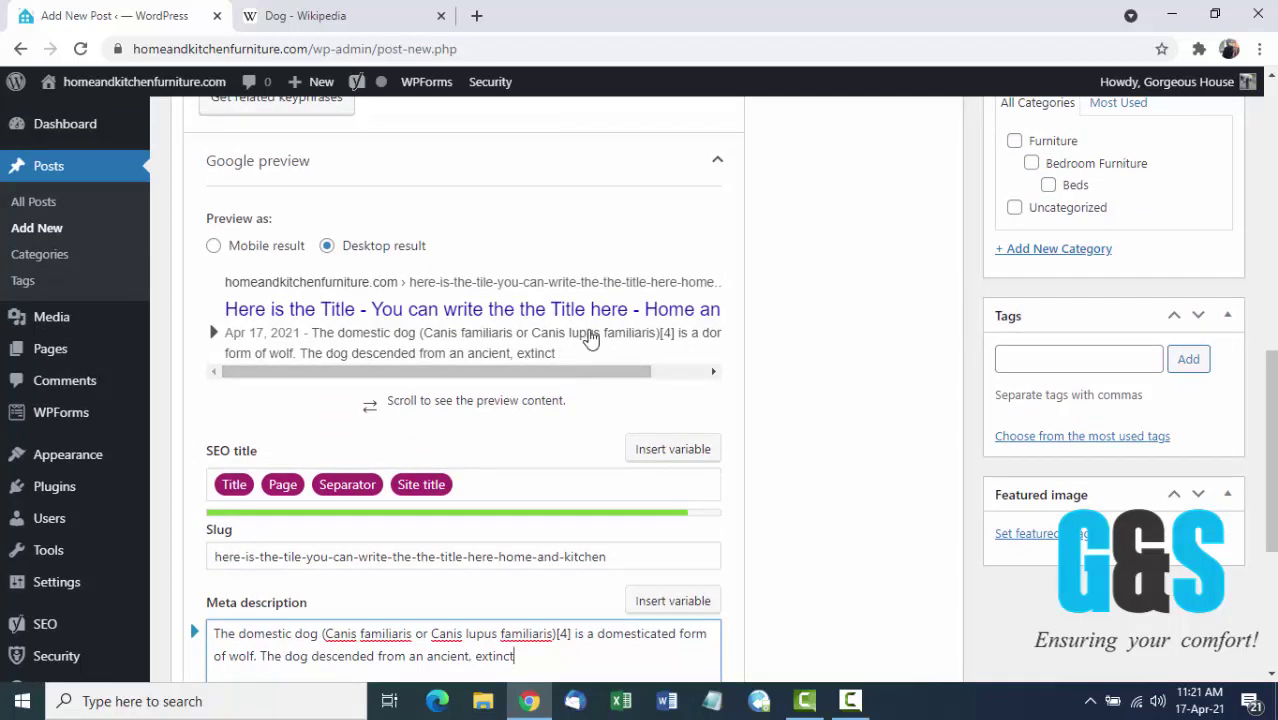
pyautogui.click(214, 246)
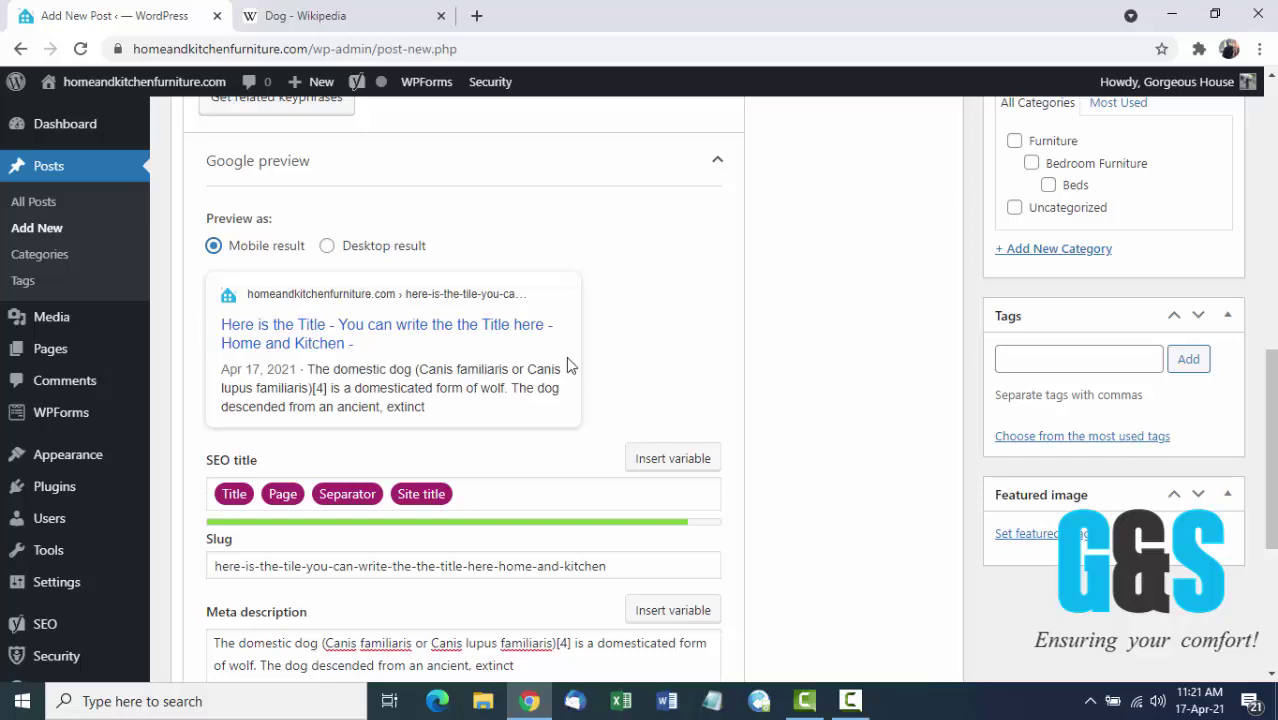
pyautogui.scroll(-1, 680, 500)
pyautogui.scroll(-2, 679, 513)
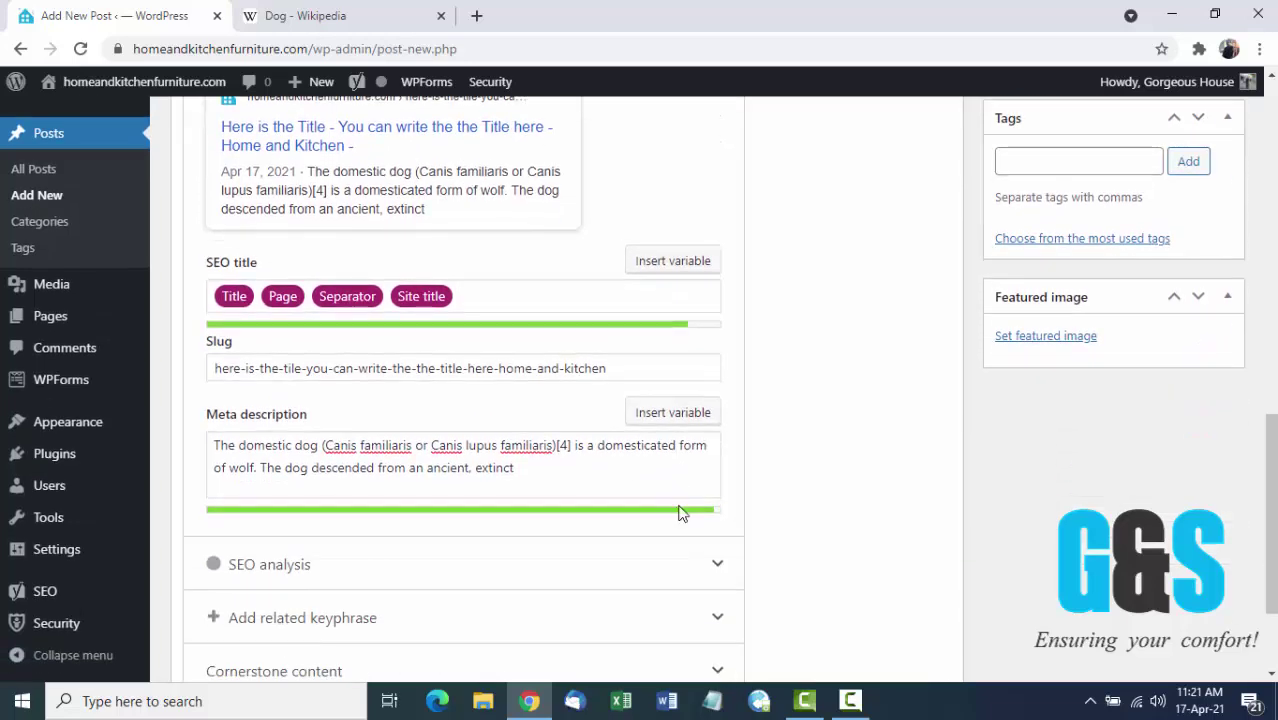
# - Look at the available text styles of the post editor and paste the two copied Wikipedia sentences about the domestic dog into the post body
pyautogui.scroll(2, 679, 513)
pyautogui.scroll(7, 679, 513)
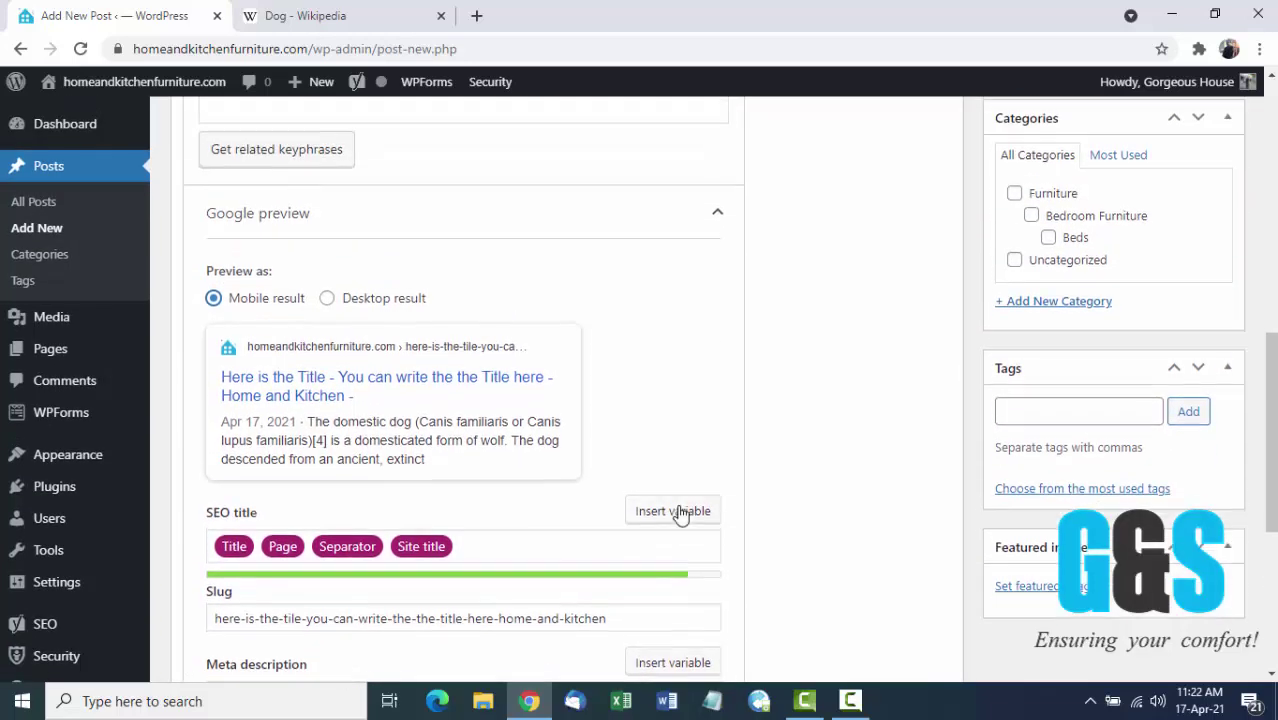
pyautogui.scroll(2, 679, 513)
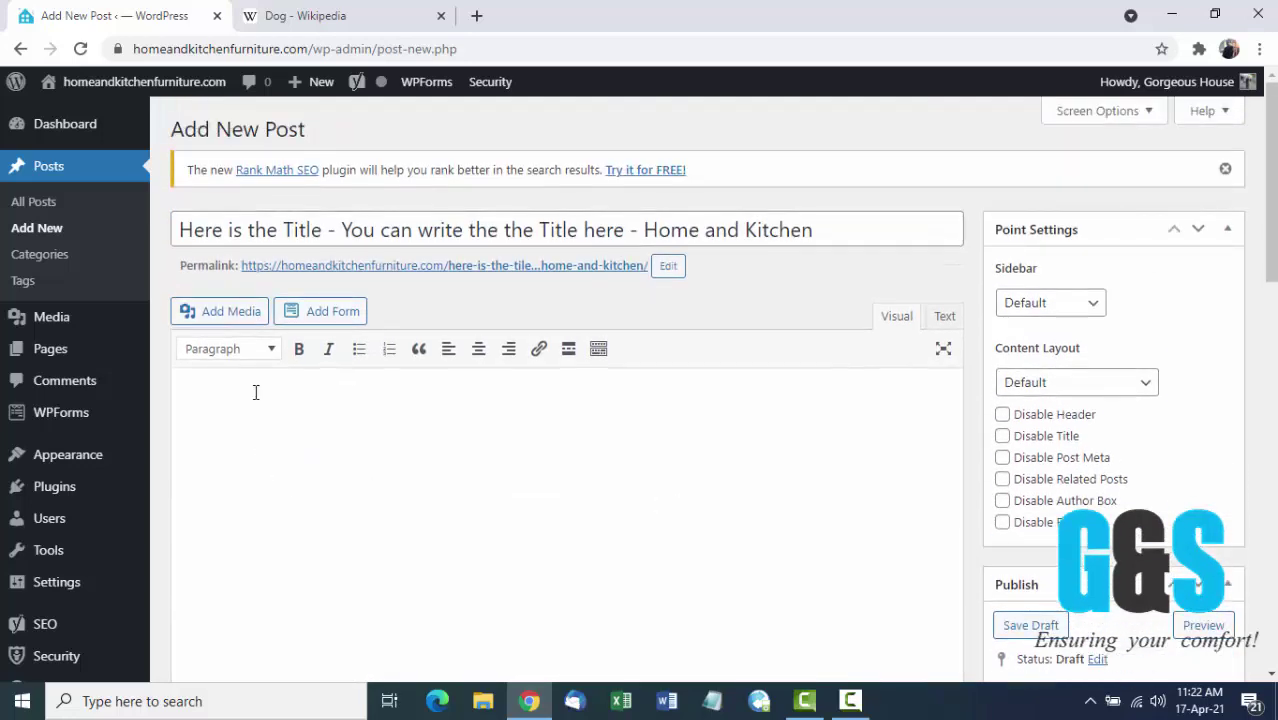
pyautogui.click(273, 358)
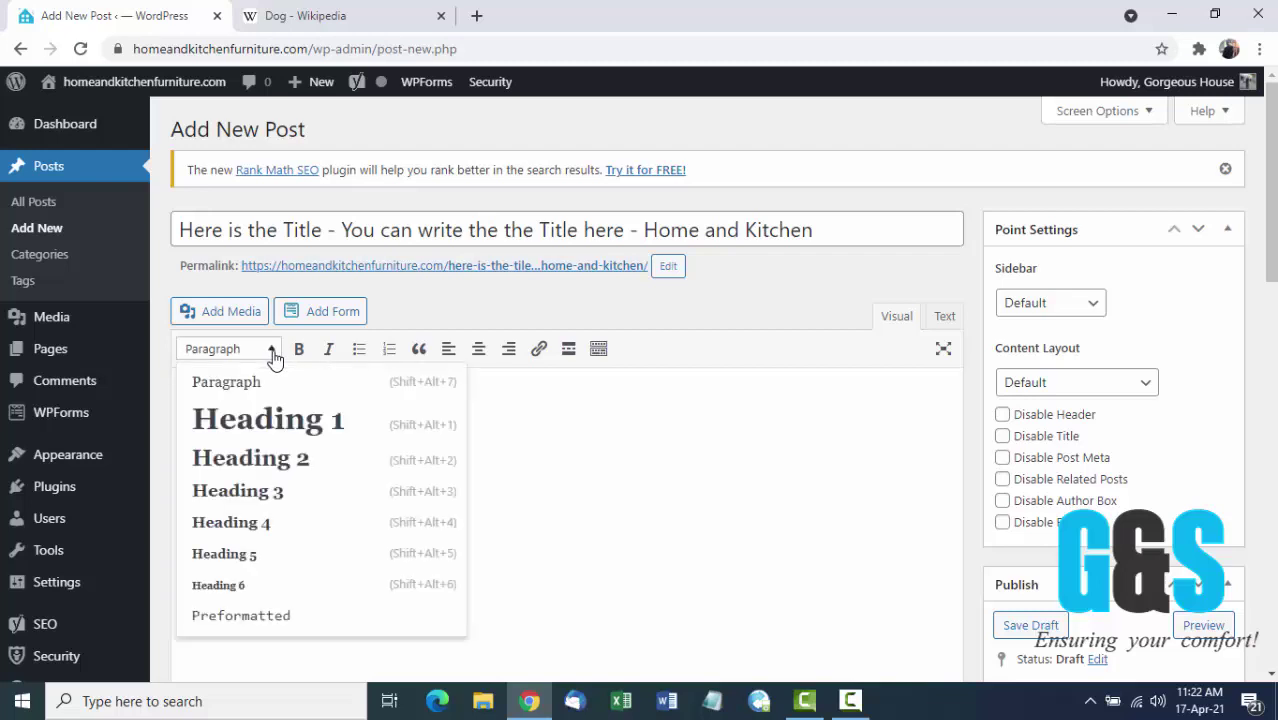
pyautogui.click(620, 493)
pyautogui.write("The domestic dog (Canis familiaris or Canis lupus familiaris)[4] is a domesticated form of wolf. The dog descended from an ancient, extinct wolf,[5][6] with the modern grey wolf being the dog's nearest living relative.[7]")
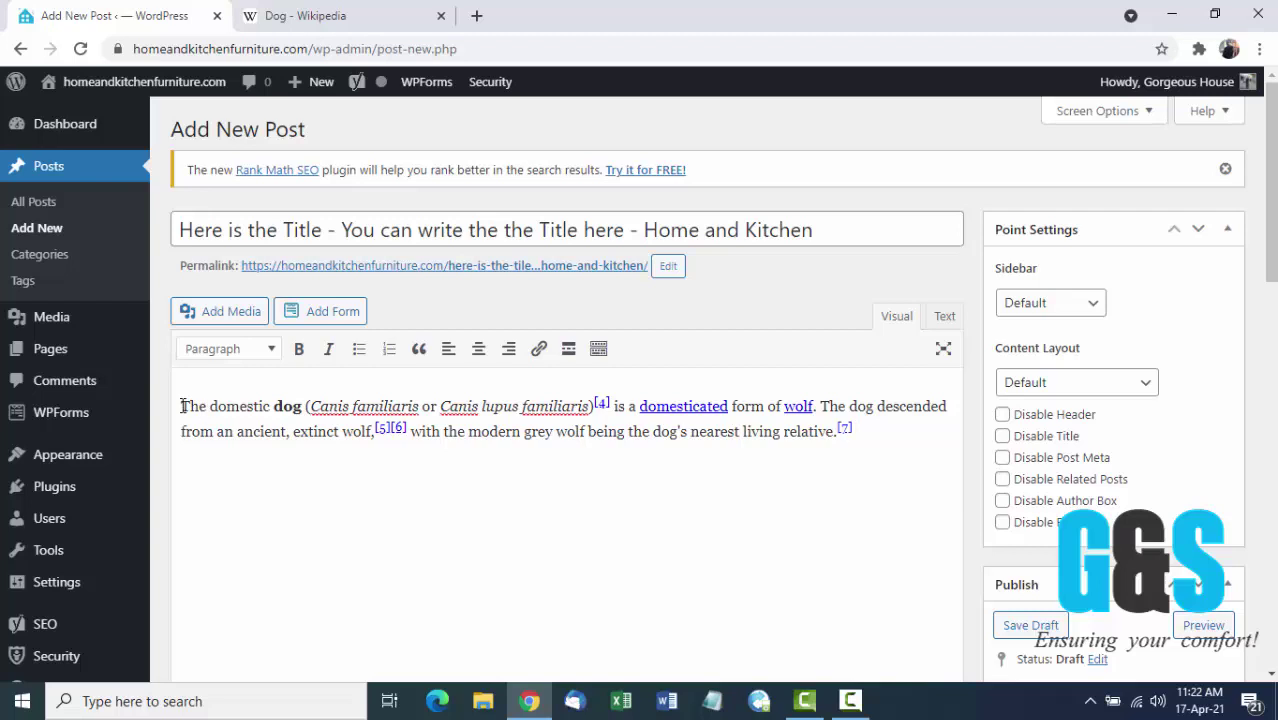
# - Format the whole pasted dog text in the post body as Heading 1
pyautogui.moveTo(183, 406); pyautogui.dragTo(915, 468)
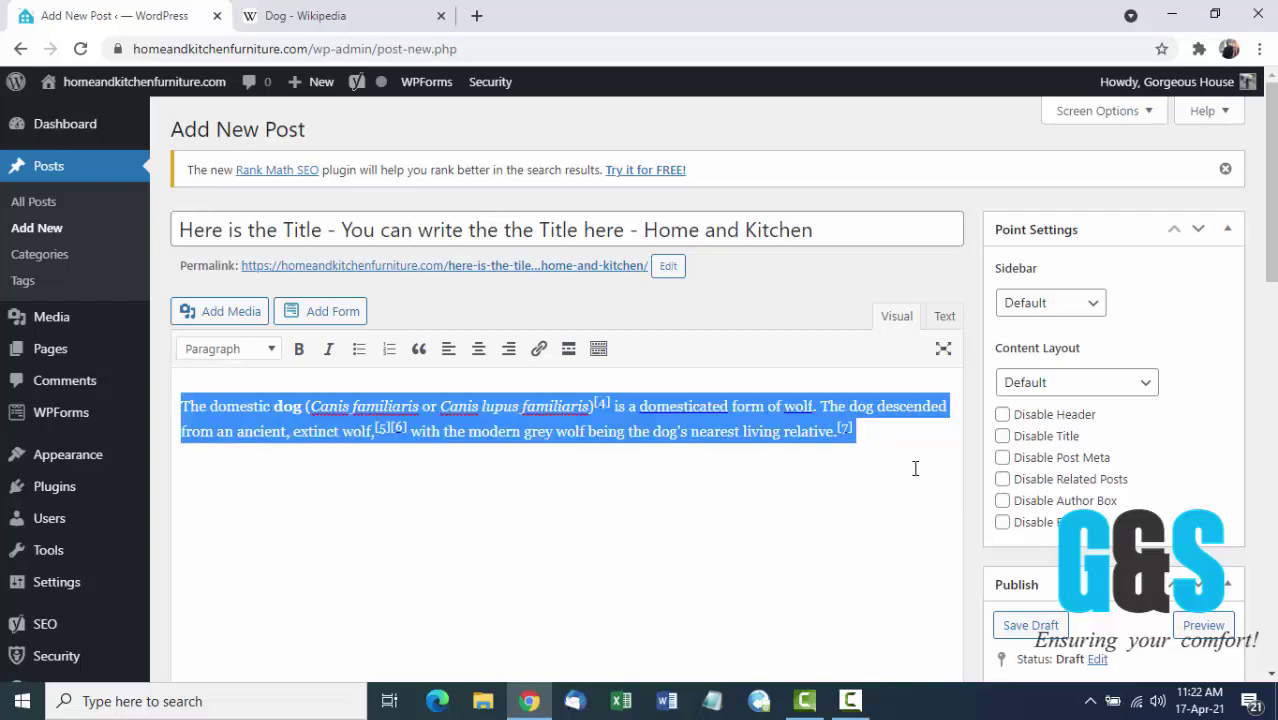
pyautogui.click(272, 356)
pyautogui.click(253, 428)
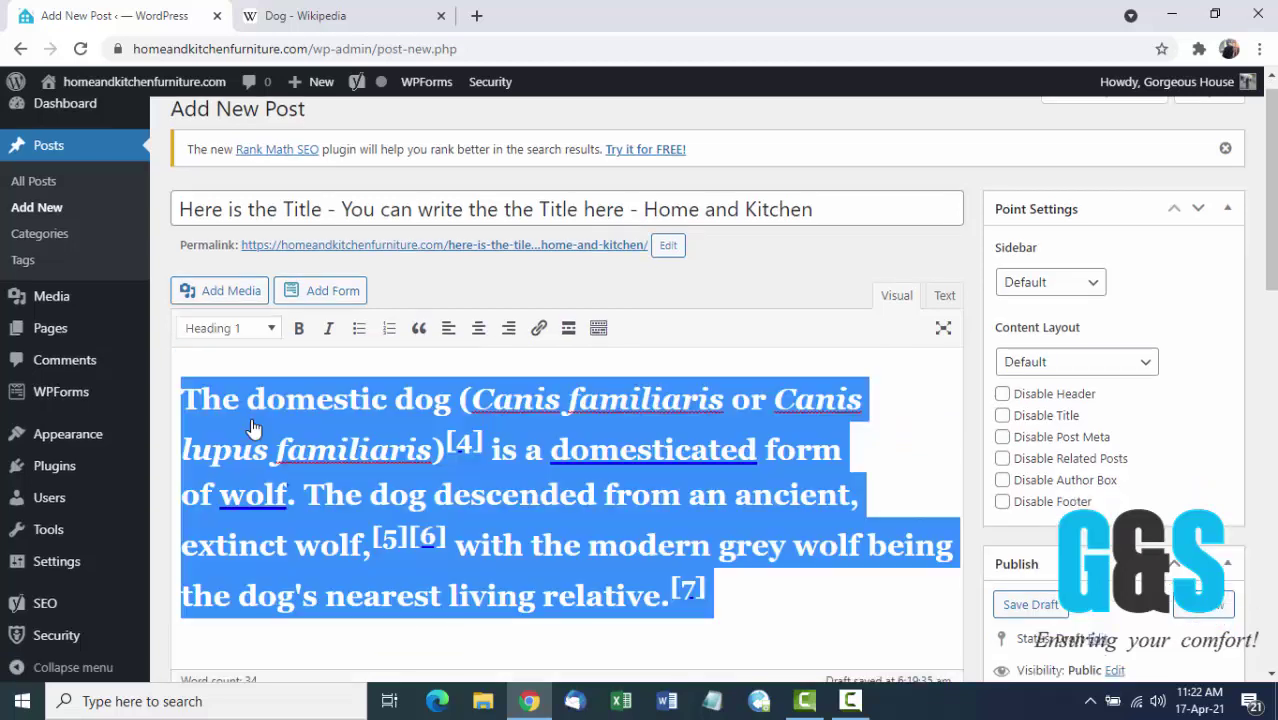
pyautogui.click(462, 490)
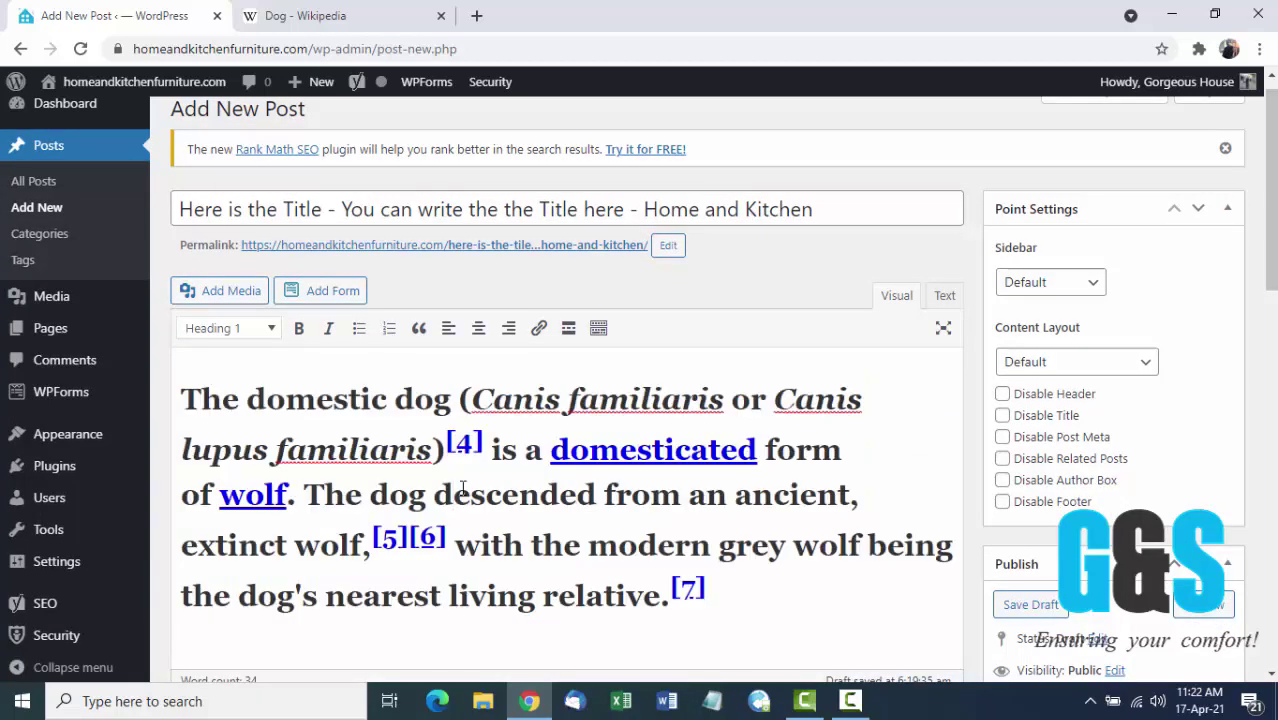
# - Review the heading levels against the post title and return the dog text from Heading 1 to normal paragraph style
pyautogui.click(272, 330)
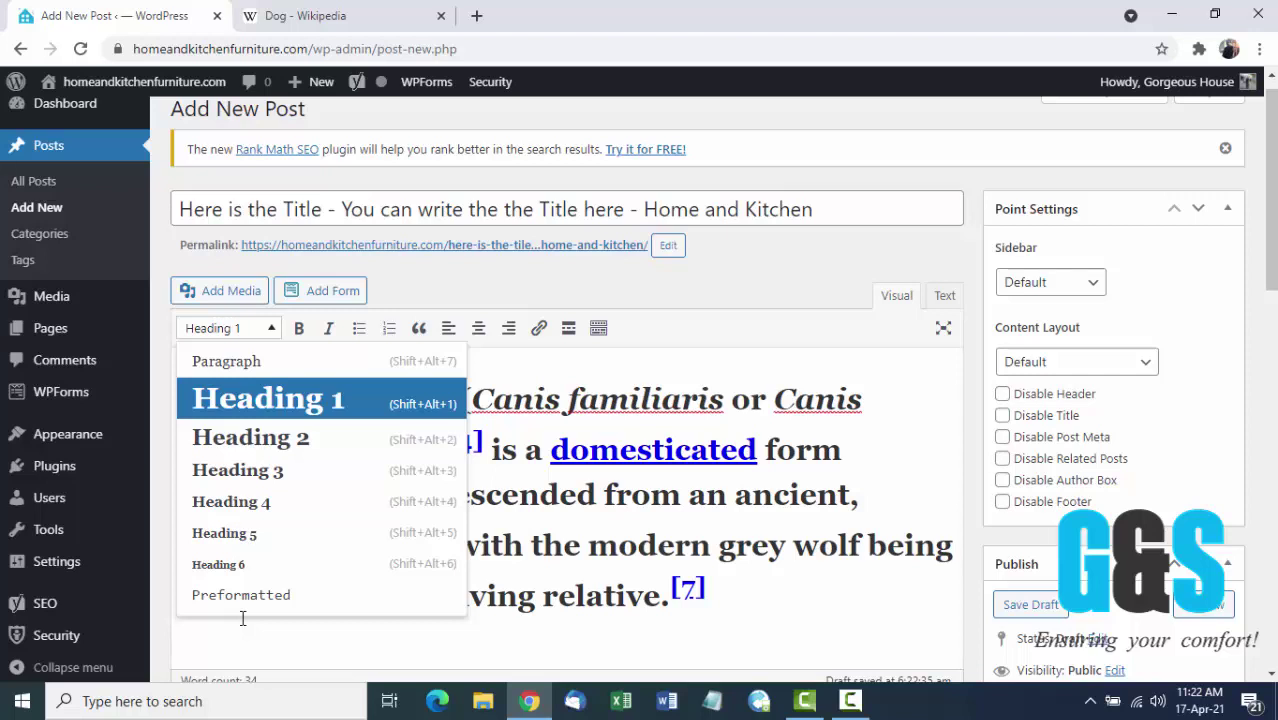
pyautogui.click(495, 205)
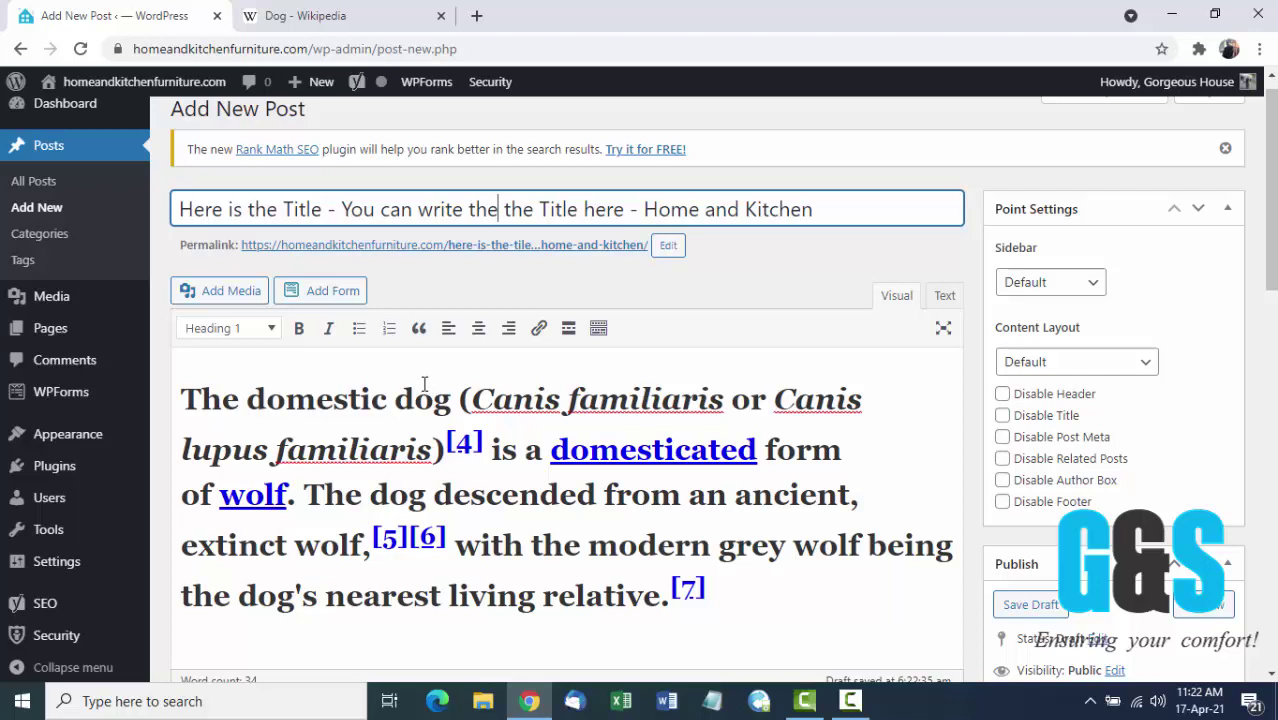
pyautogui.click(270, 330)
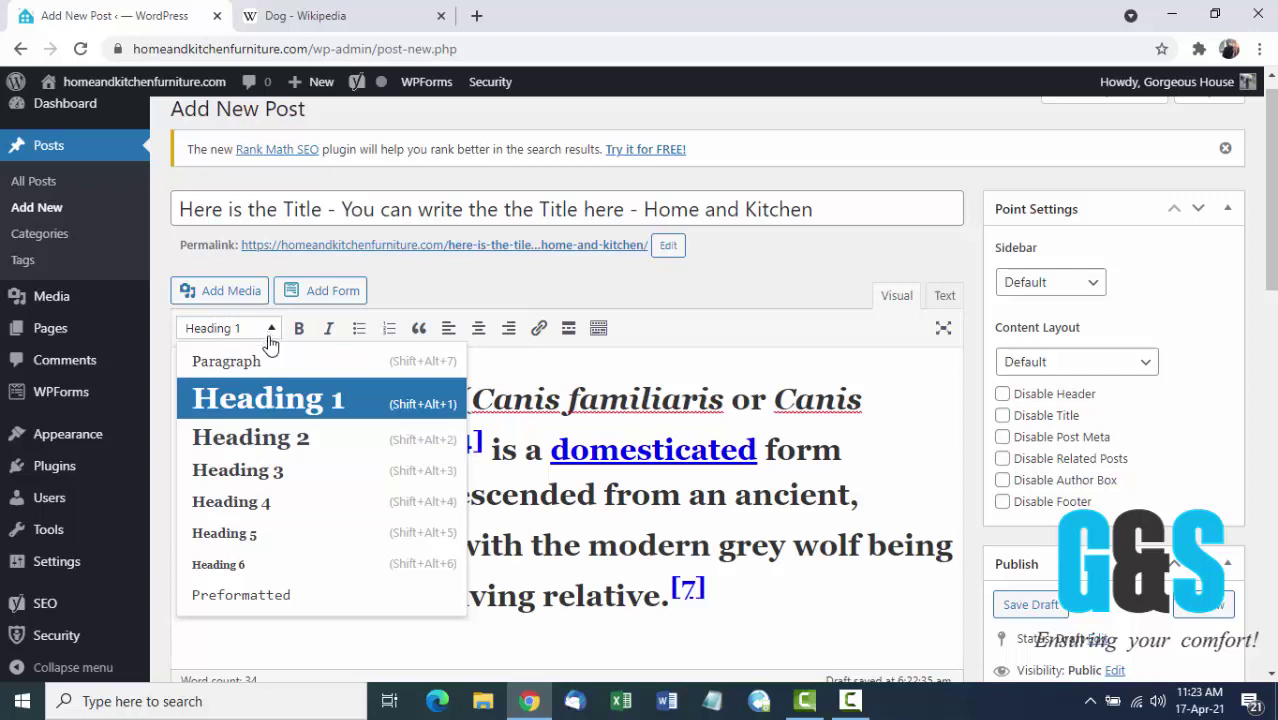
pyautogui.click(286, 410)
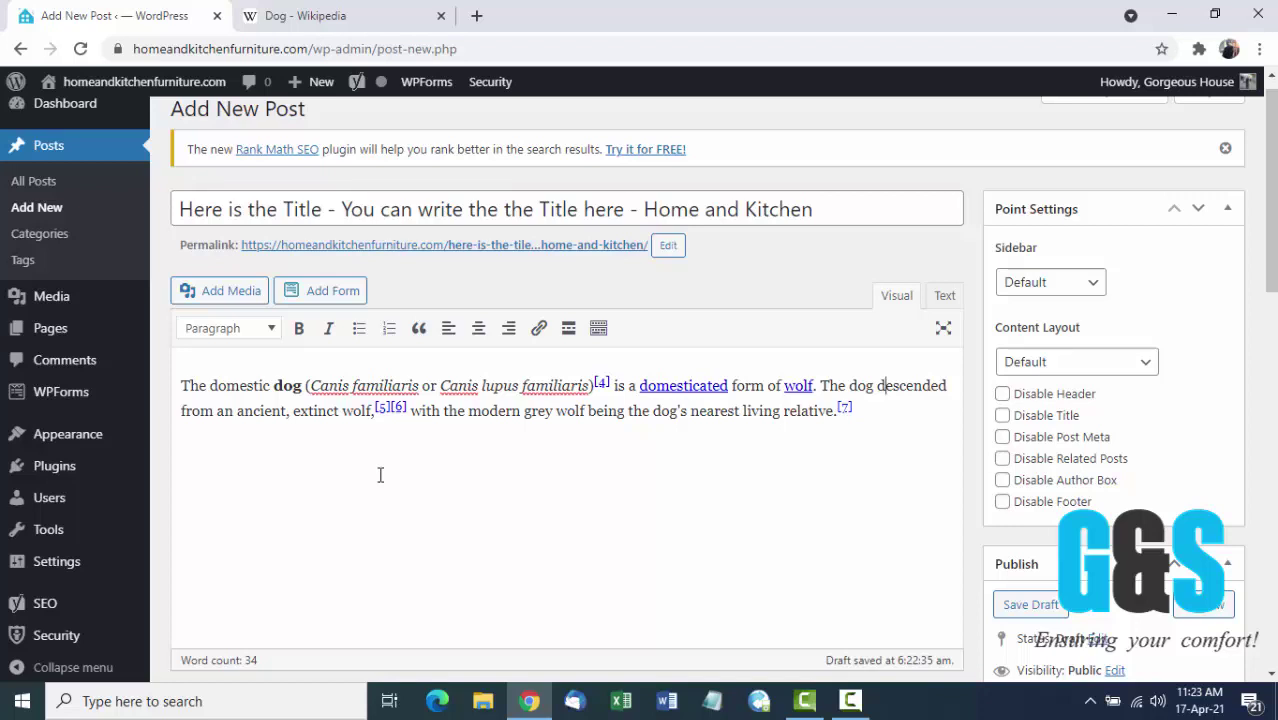
# - Review the editor's heading styles, the post title and body, and the SEO title, slug and meta description in the Yoast SEO section
pyautogui.click(249, 332)
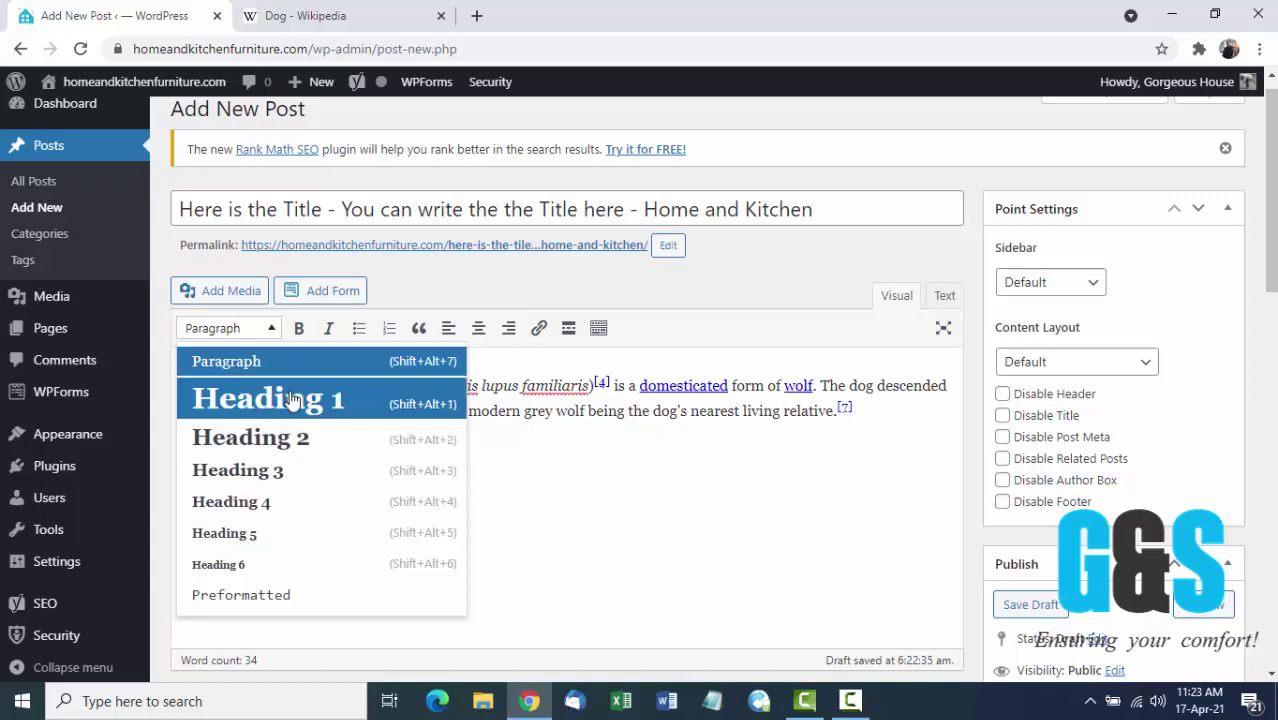
pyautogui.click(571, 524)
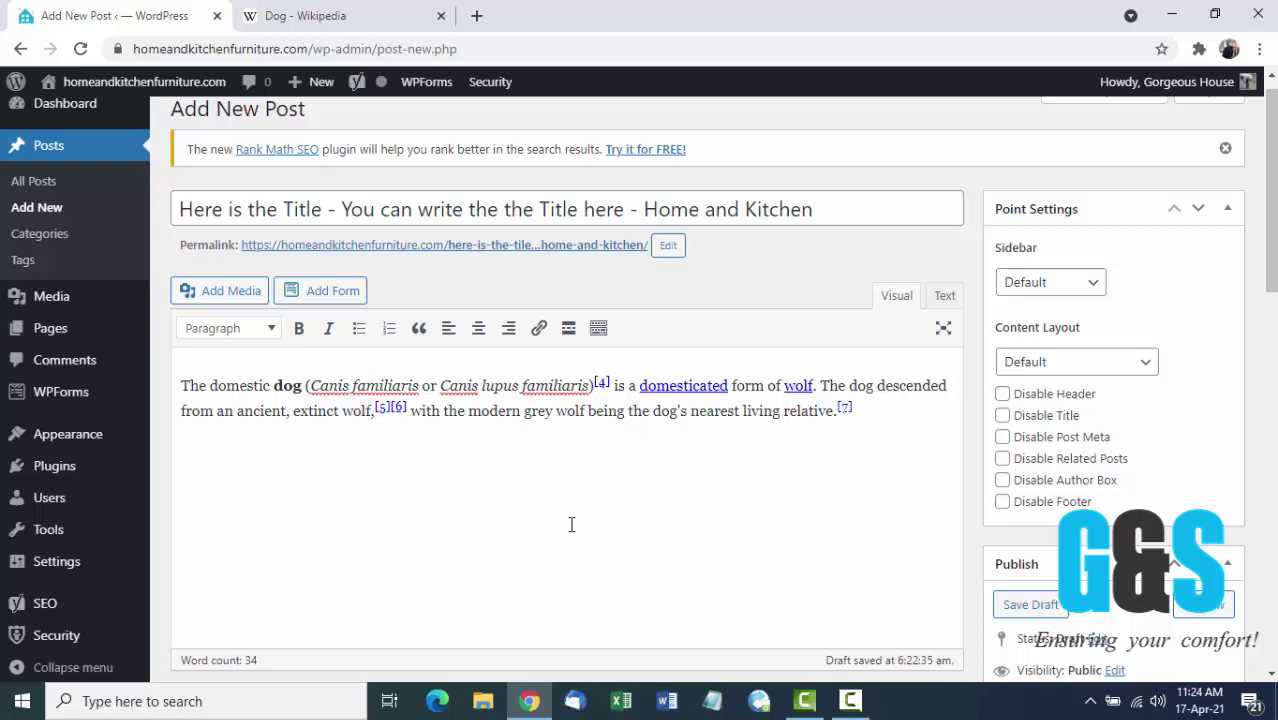
pyautogui.scroll(-7, 571, 524)
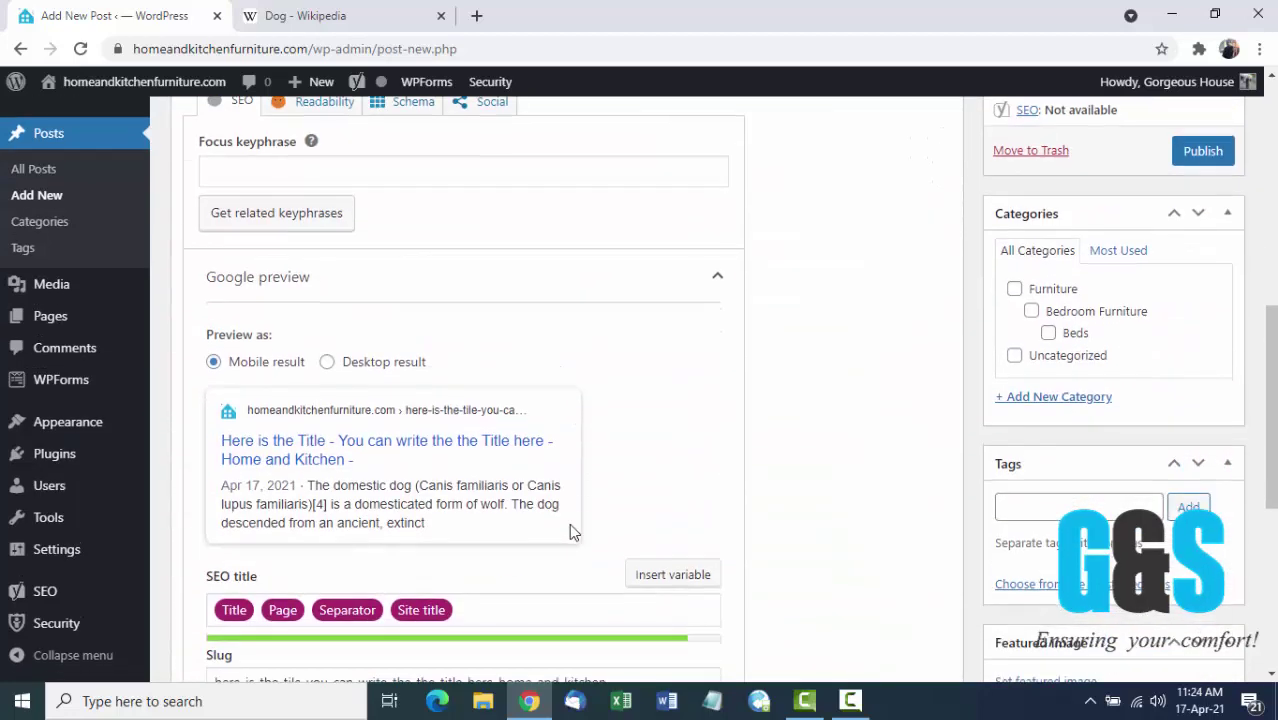
pyautogui.scroll(-2, 569, 523)
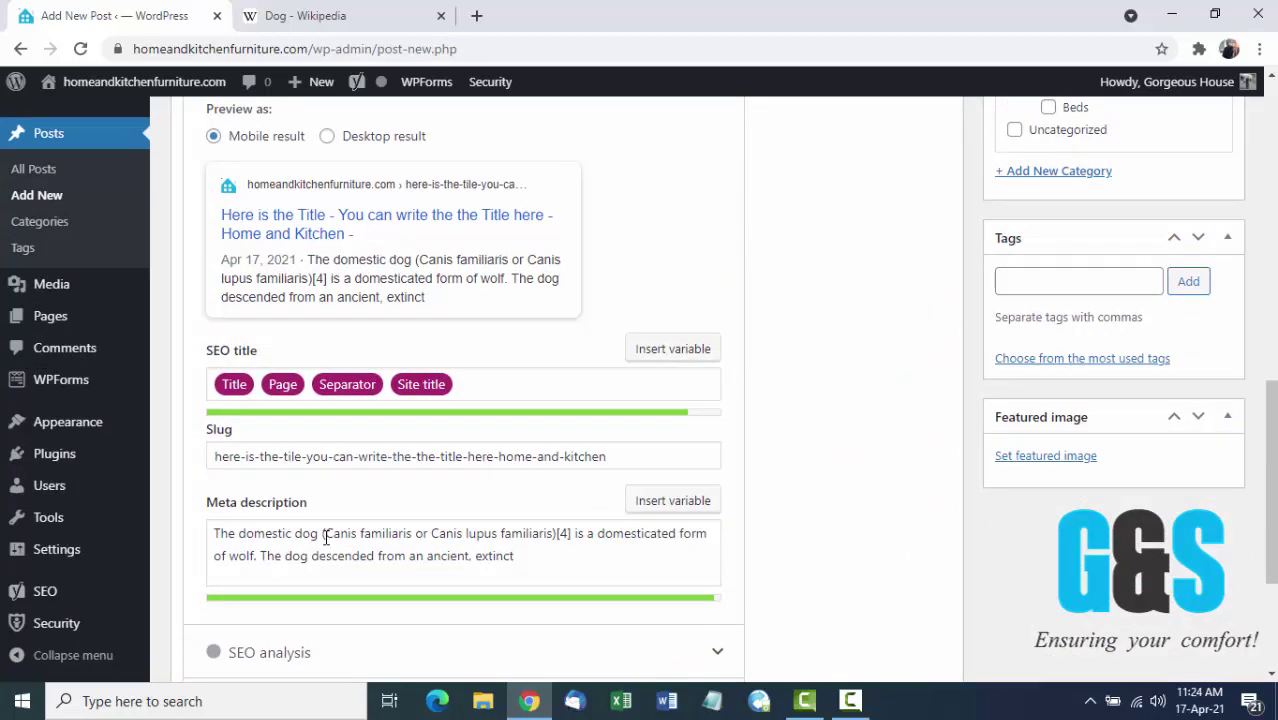
pyautogui.scroll(1, 326, 537)
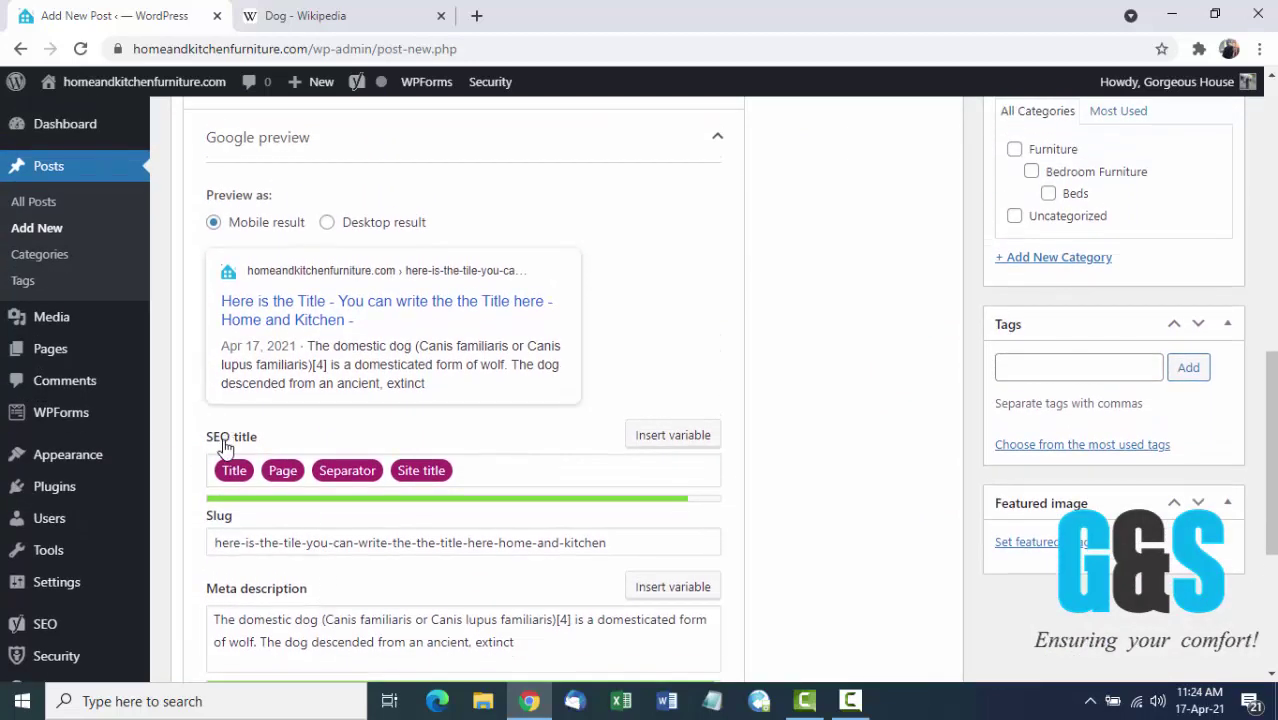
pyautogui.scroll(8, 716, 325)
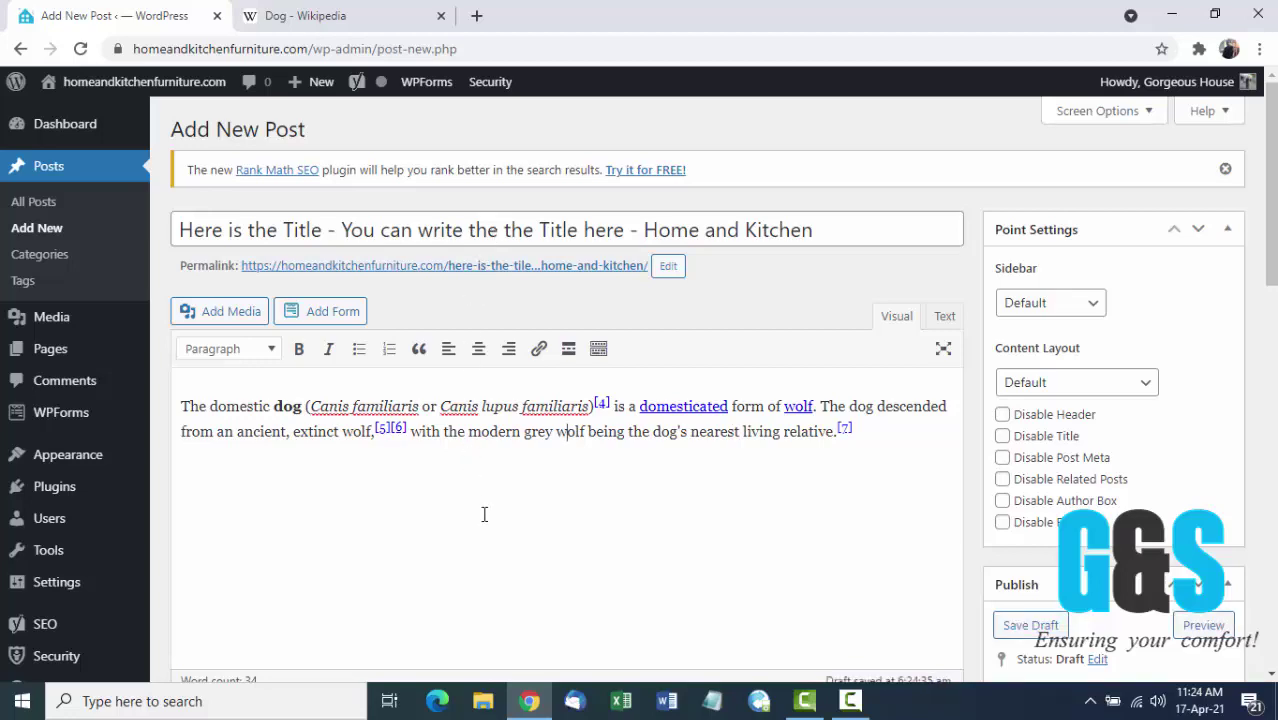
pyautogui.scroll(-10, 484, 514)
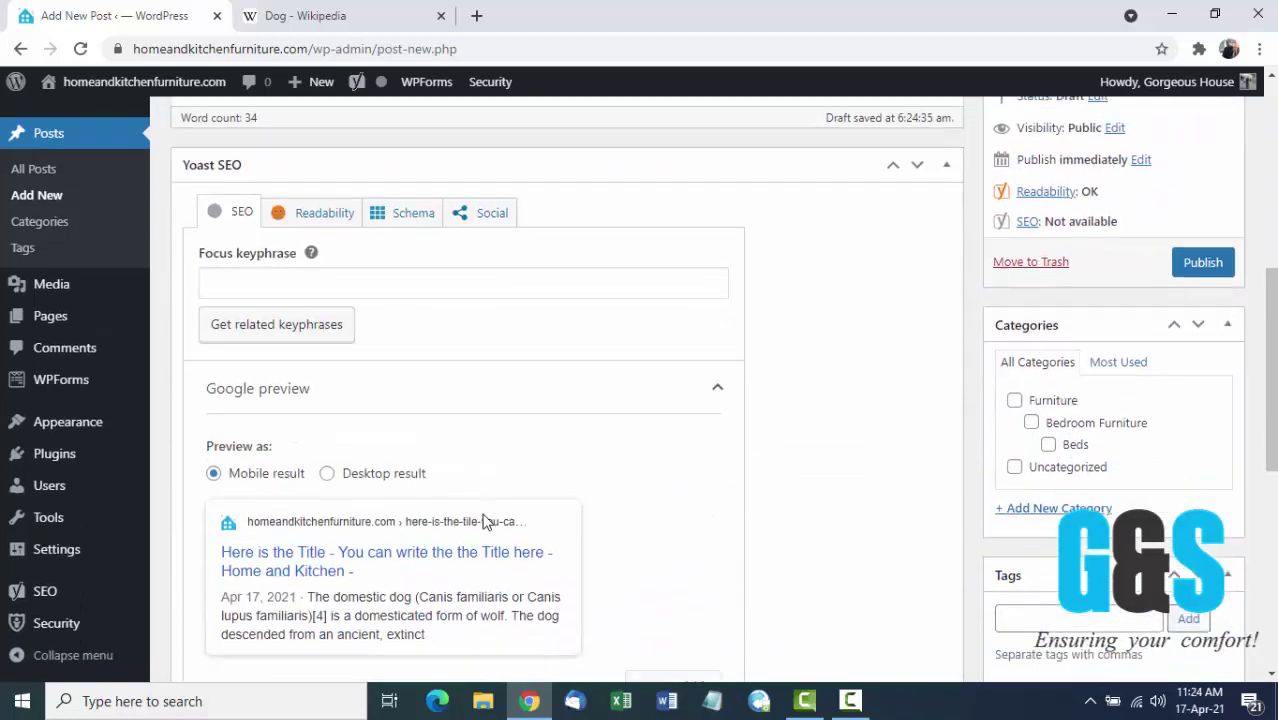
pyautogui.scroll(-2, 484, 521)
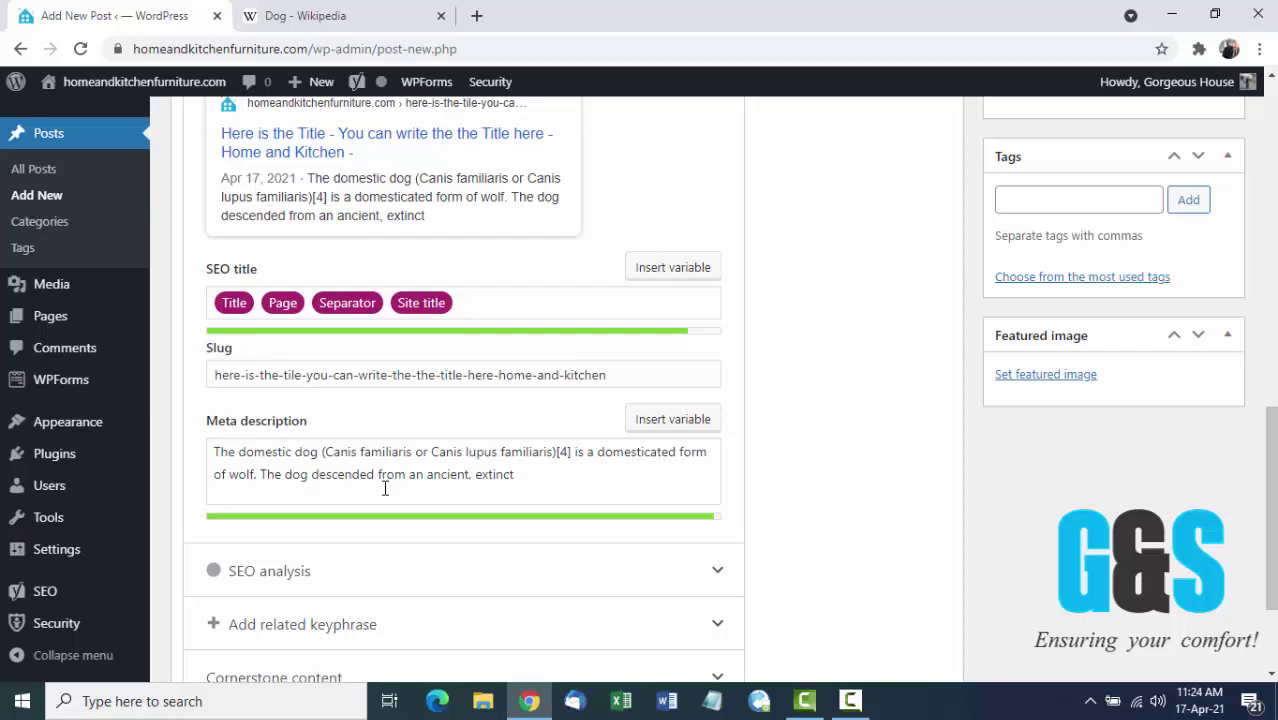
# - Check the list of heading styles in the post editor once more and minimize the browser window
pyautogui.scroll(8, 385, 488)
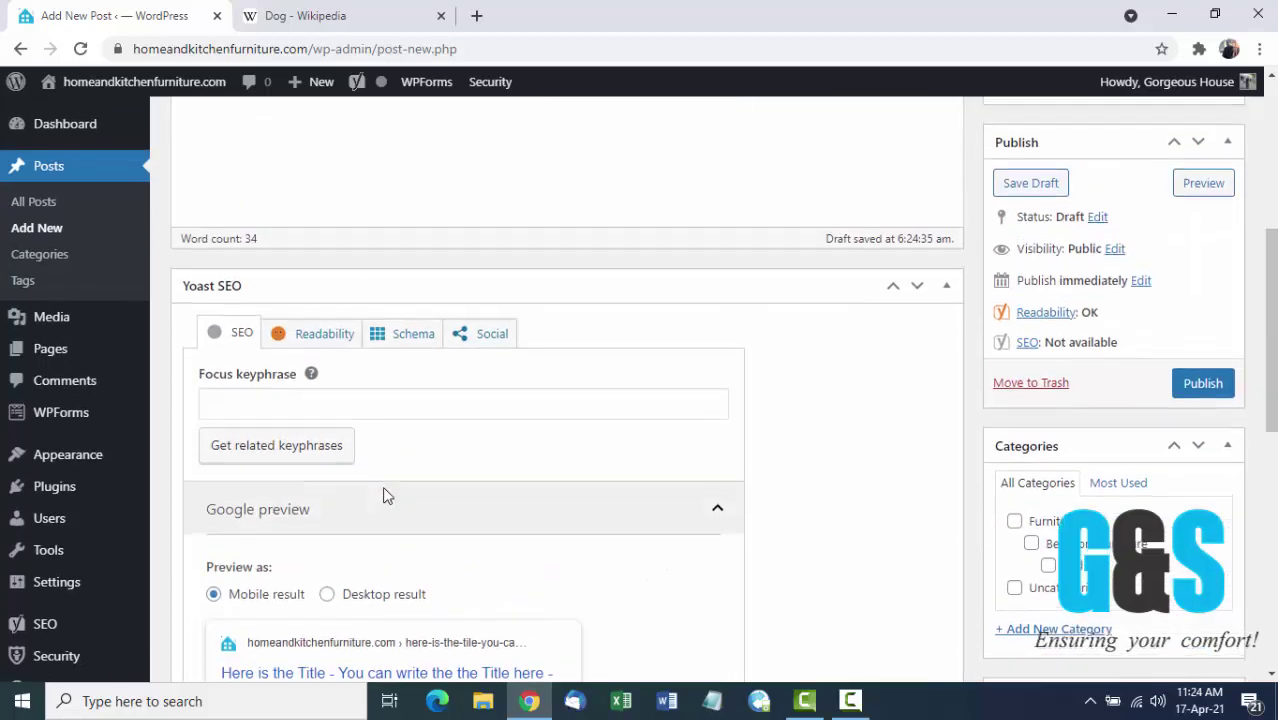
pyautogui.scroll(5, 385, 496)
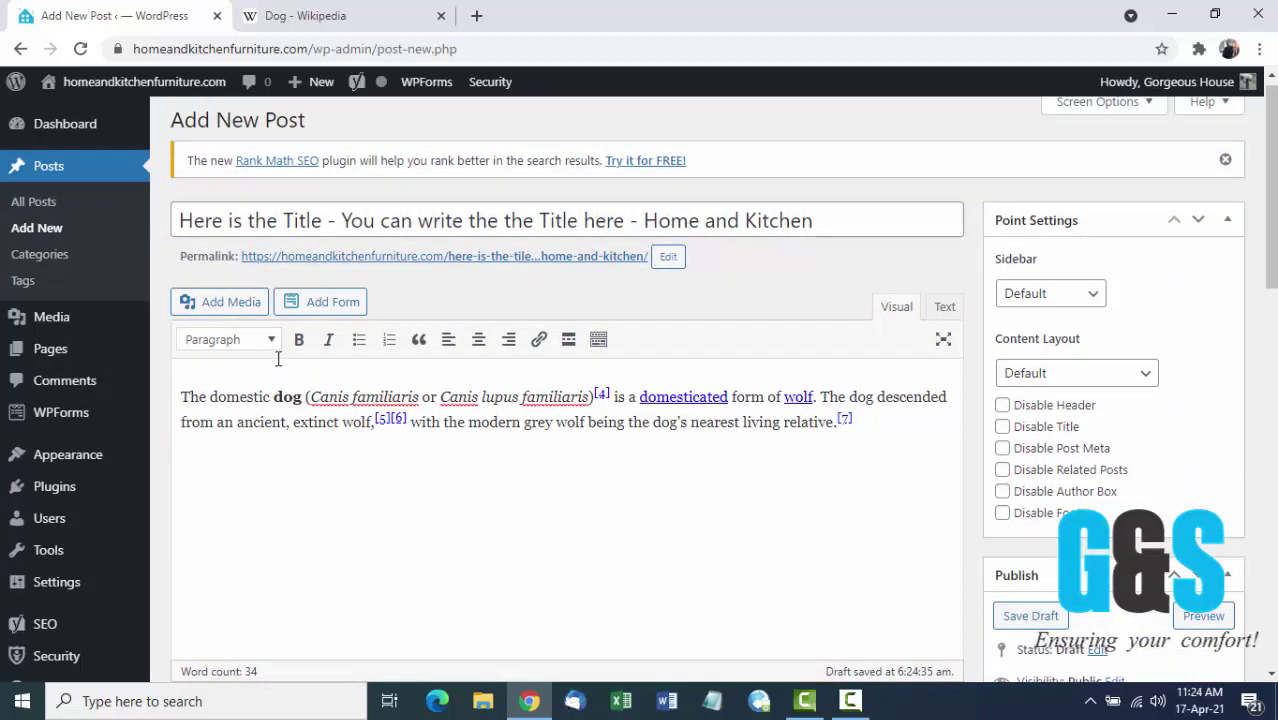
pyautogui.click(271, 340)
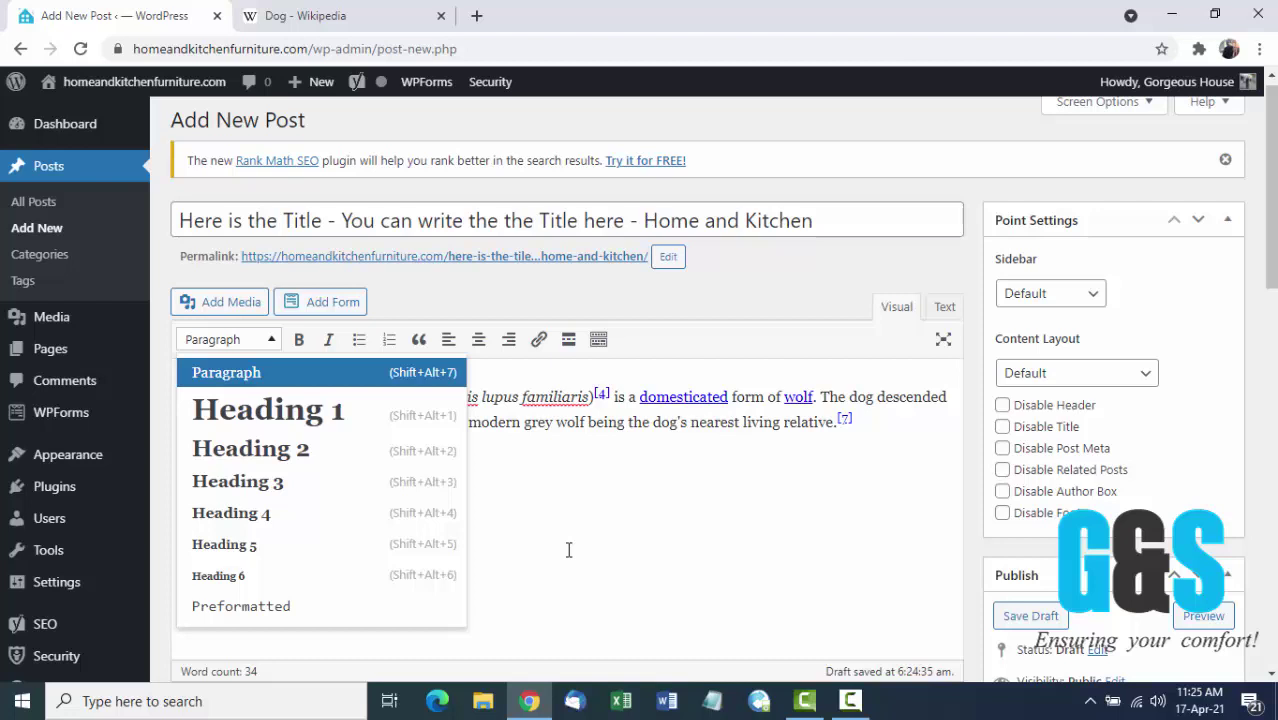
pyautogui.click(679, 522)
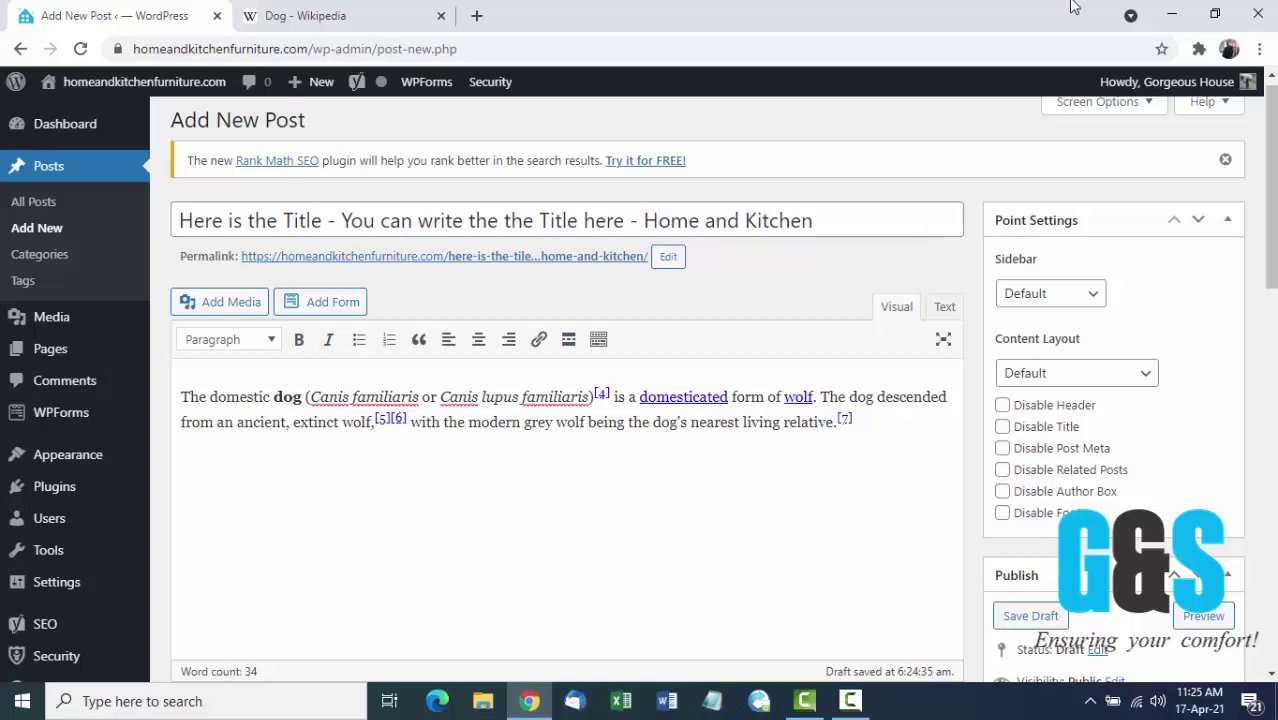
pyautogui.click(1172, 14)
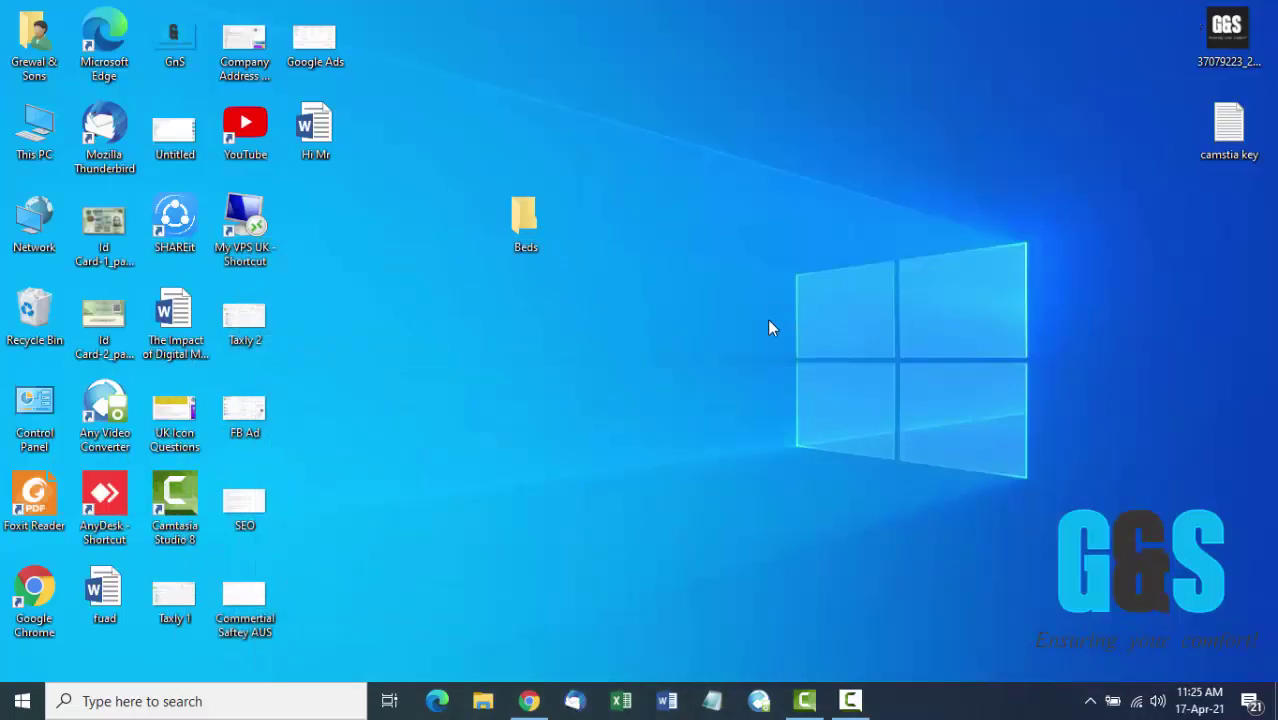